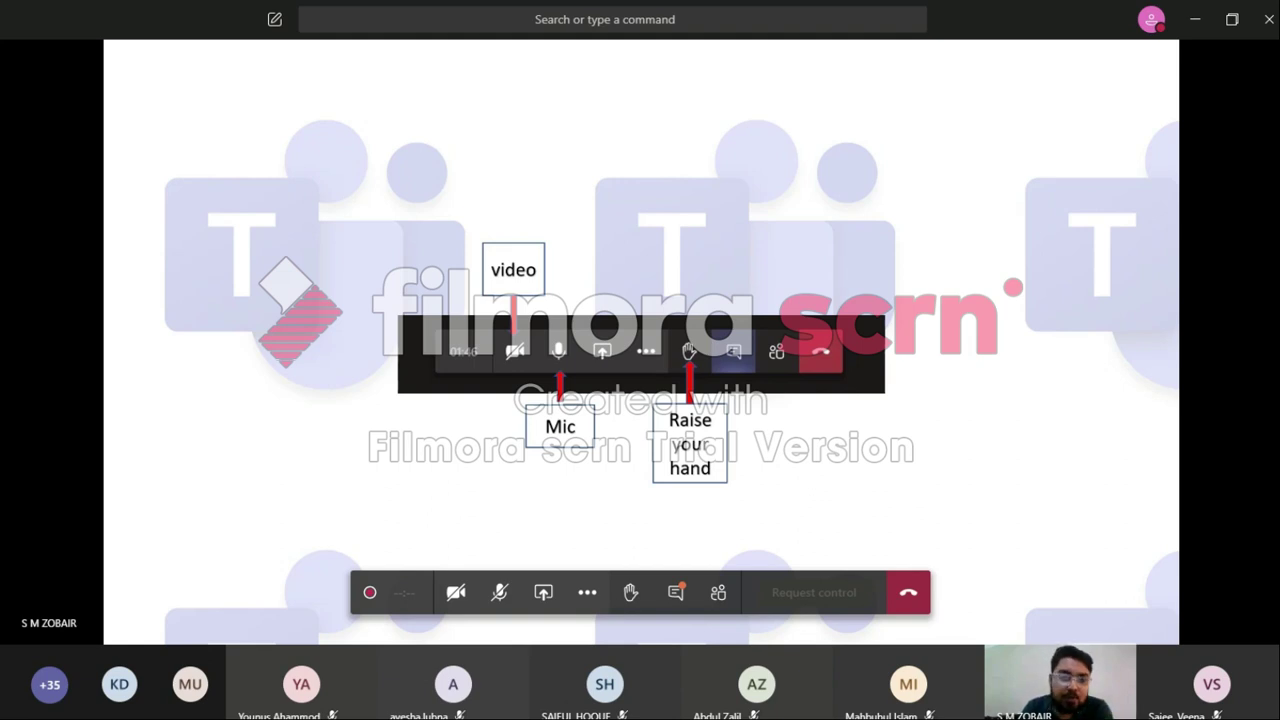
Step: Open the Teams meeting chat panel
{"action": "mouse_move", "coordinate": [372, 596]}
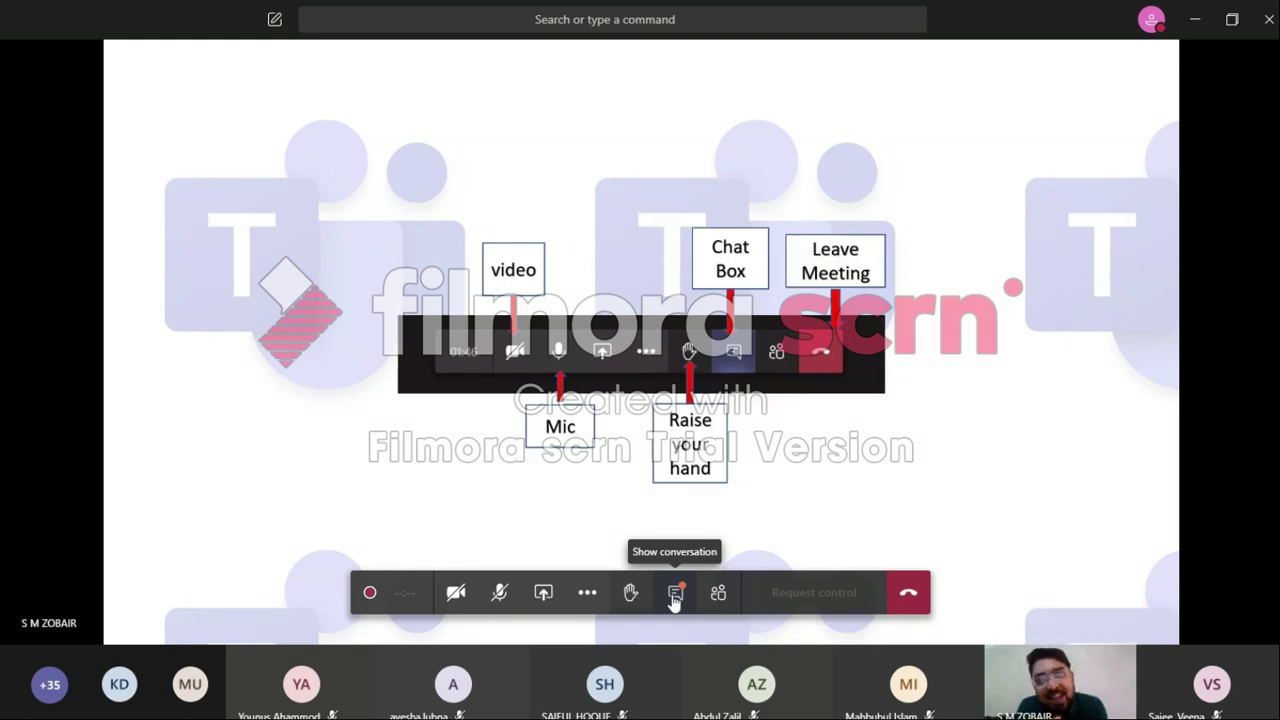
{"action": "left_click", "coordinate": [675, 593]}
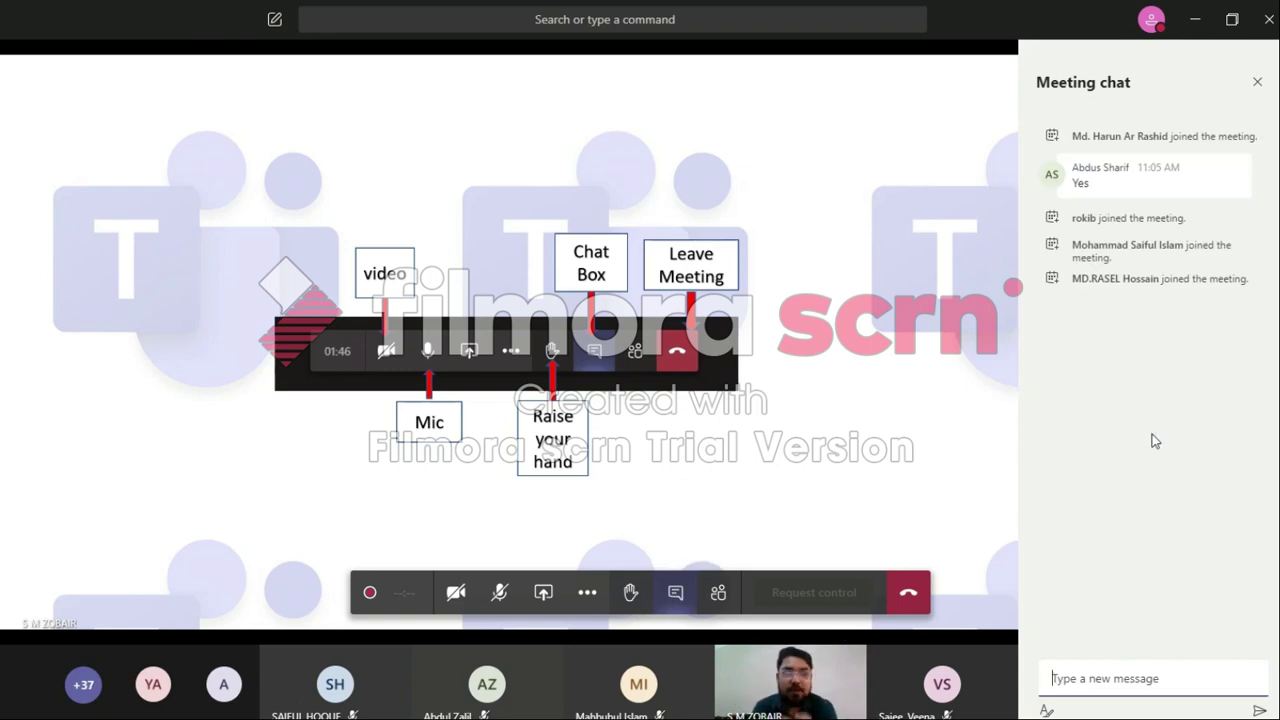
{"action": "left_click", "coordinate": [1258, 84]}
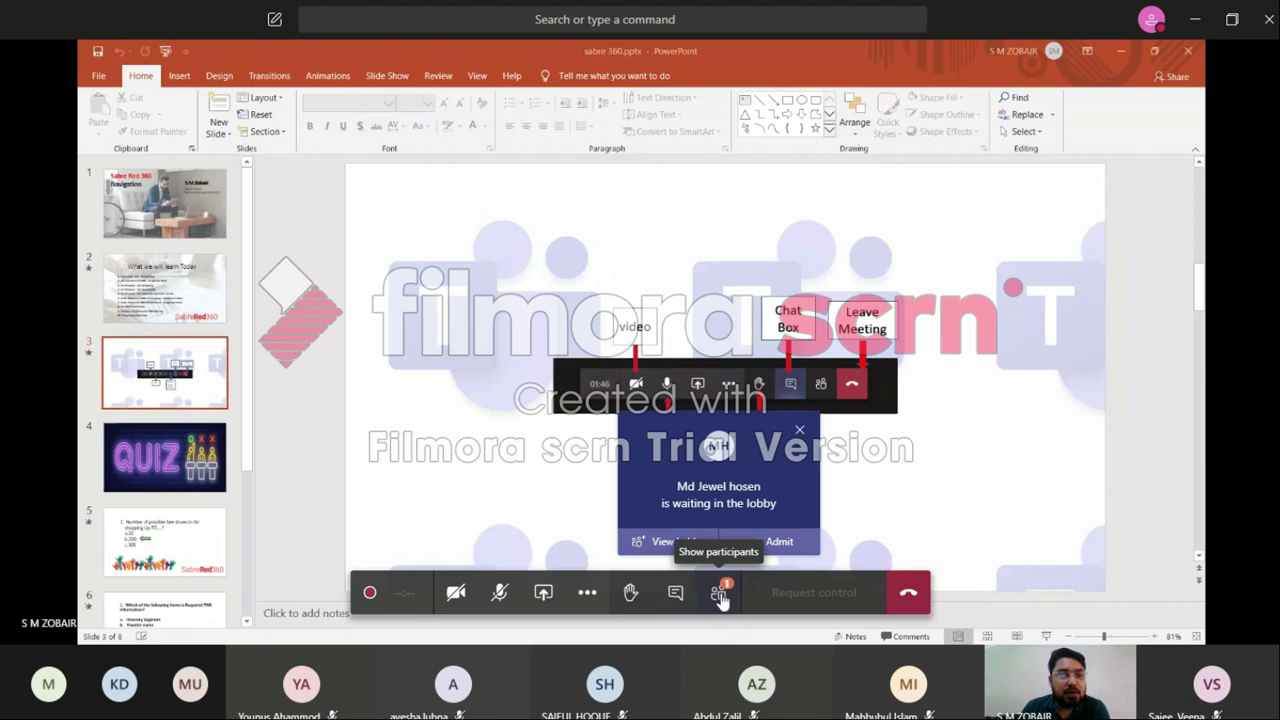
{"action": "left_click", "coordinate": [676, 593]}
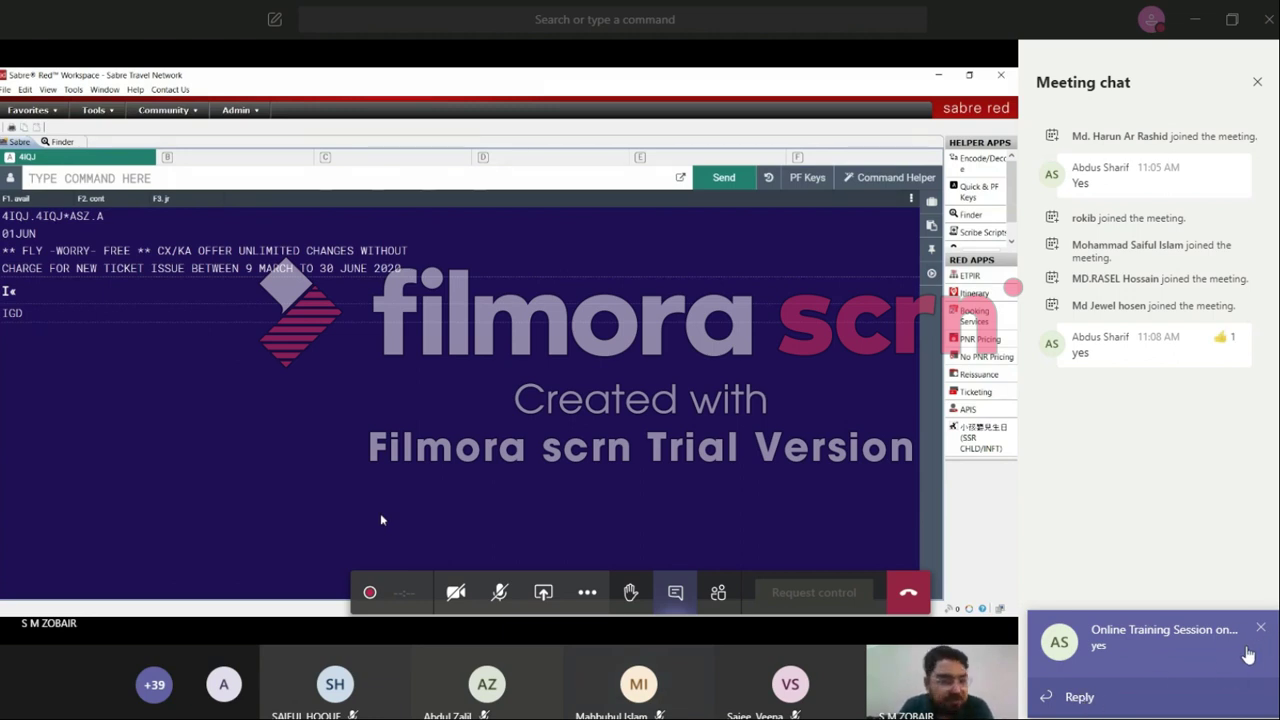
Step: Reply 'YES' to the attendee's latest chat message
{"action": "left_click", "coordinate": [1087, 697]}
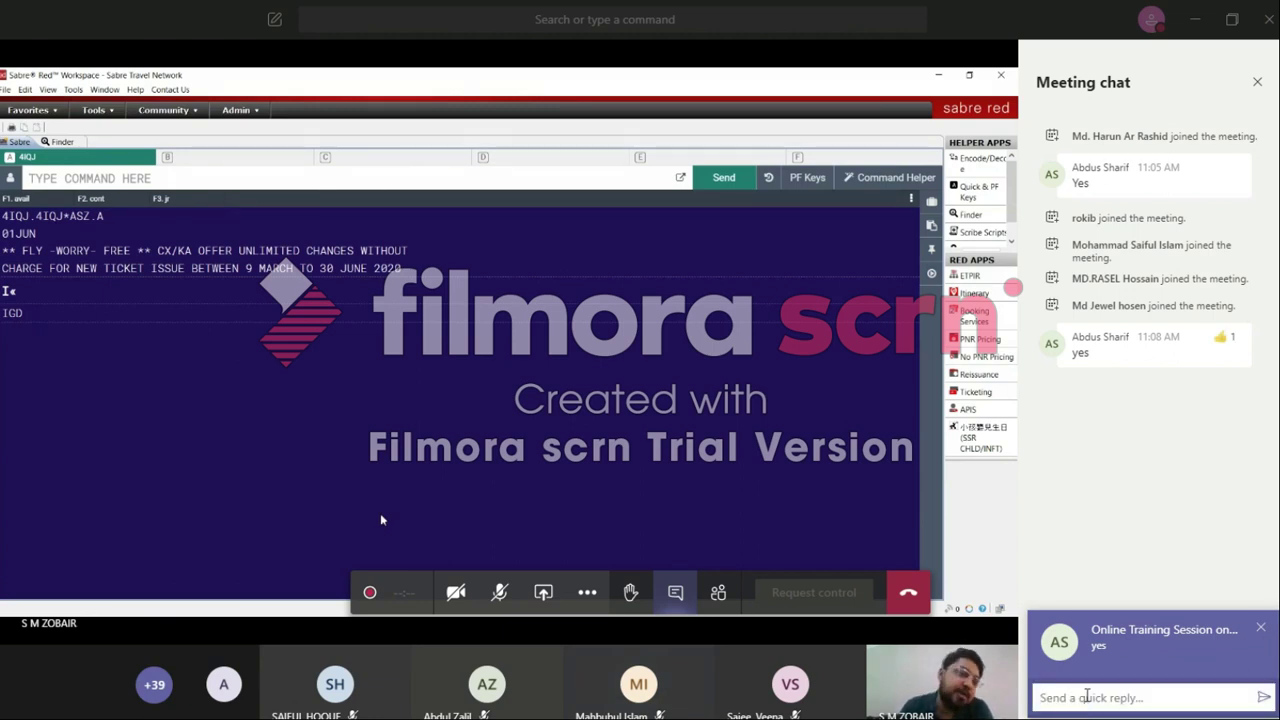
{"action": "type", "text": "YES"}
{"action": "key", "text": "Return"}
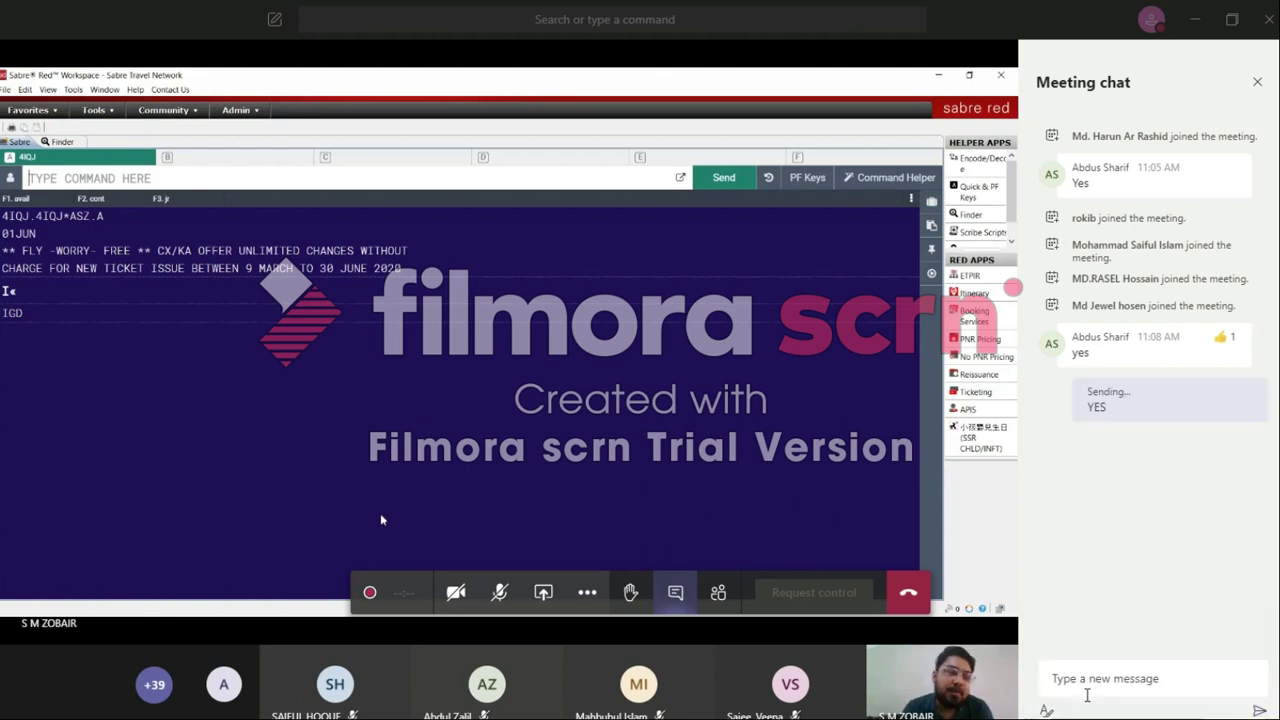
{"action": "left_click", "coordinate": [1096, 680]}
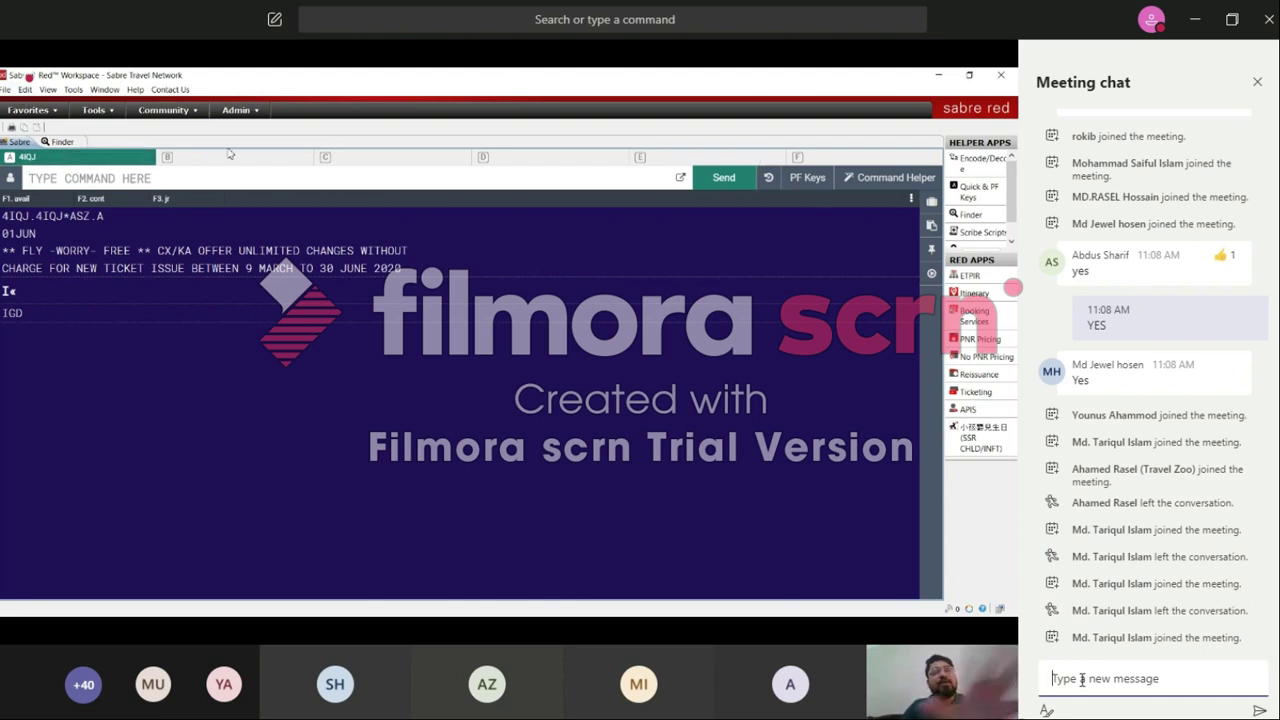
Step: Look through Sabre Red's File and Edit menus, ending on the View menu
{"action": "left_click", "coordinate": [6, 90]}
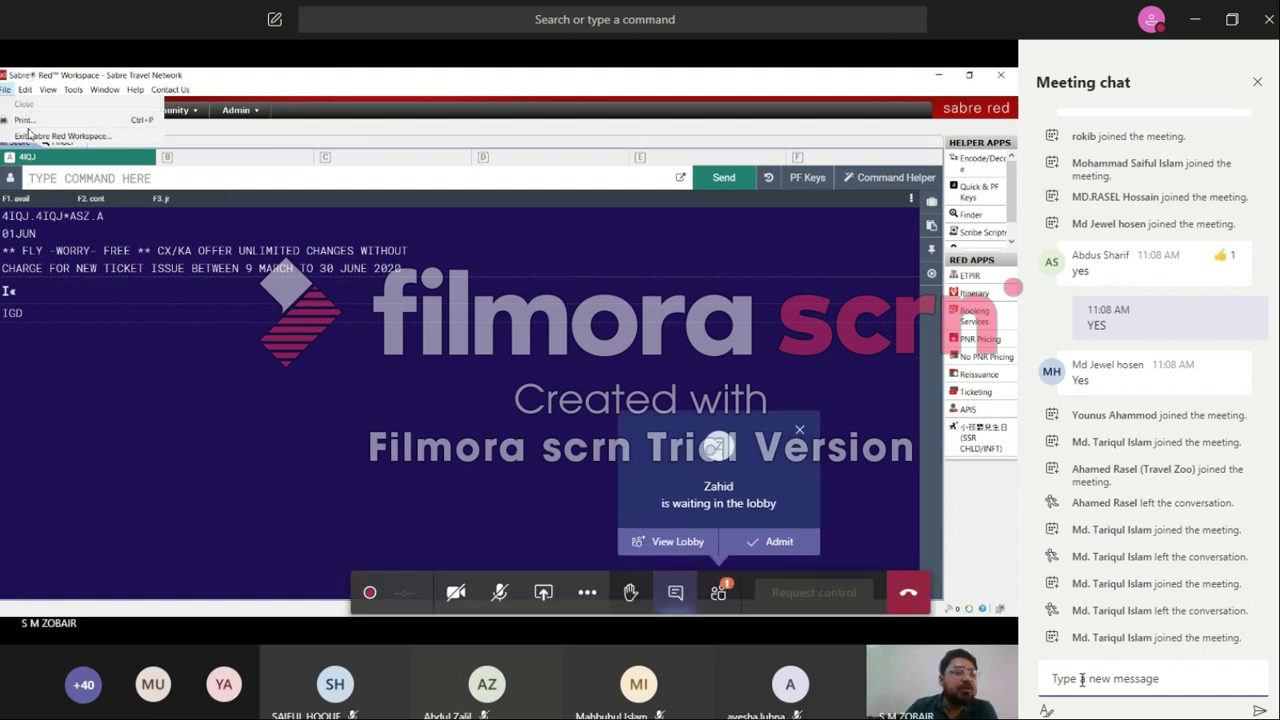
{"action": "left_click", "coordinate": [26, 90]}
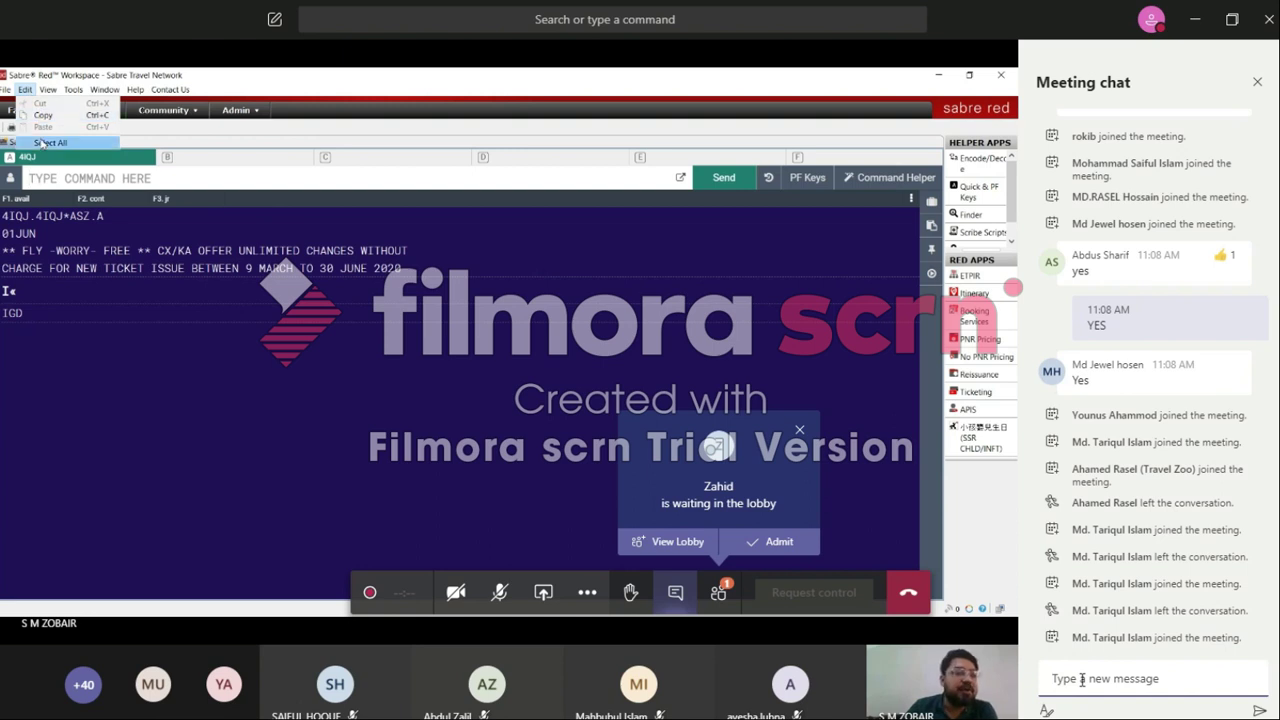
{"action": "mouse_move", "coordinate": [48, 90]}
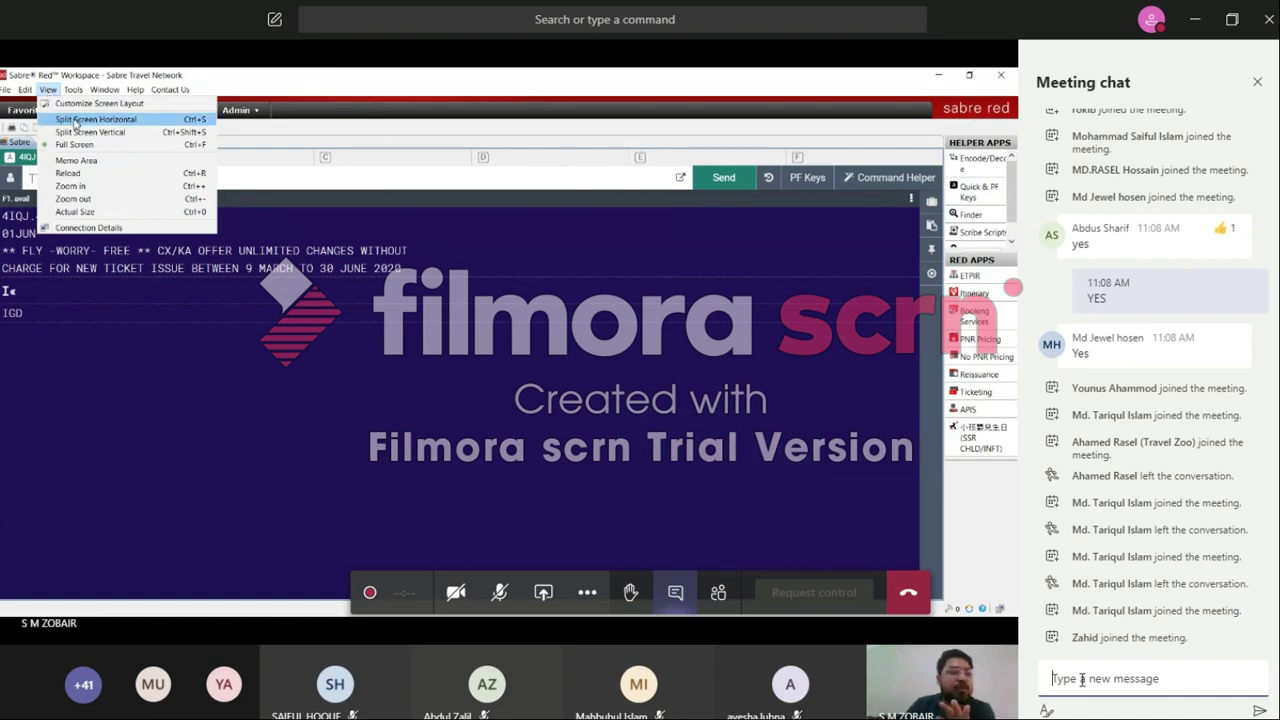
Step: Split the Sabre workspace horizontally, then restore the single unsplit screen
{"action": "left_click", "coordinate": [76, 121]}
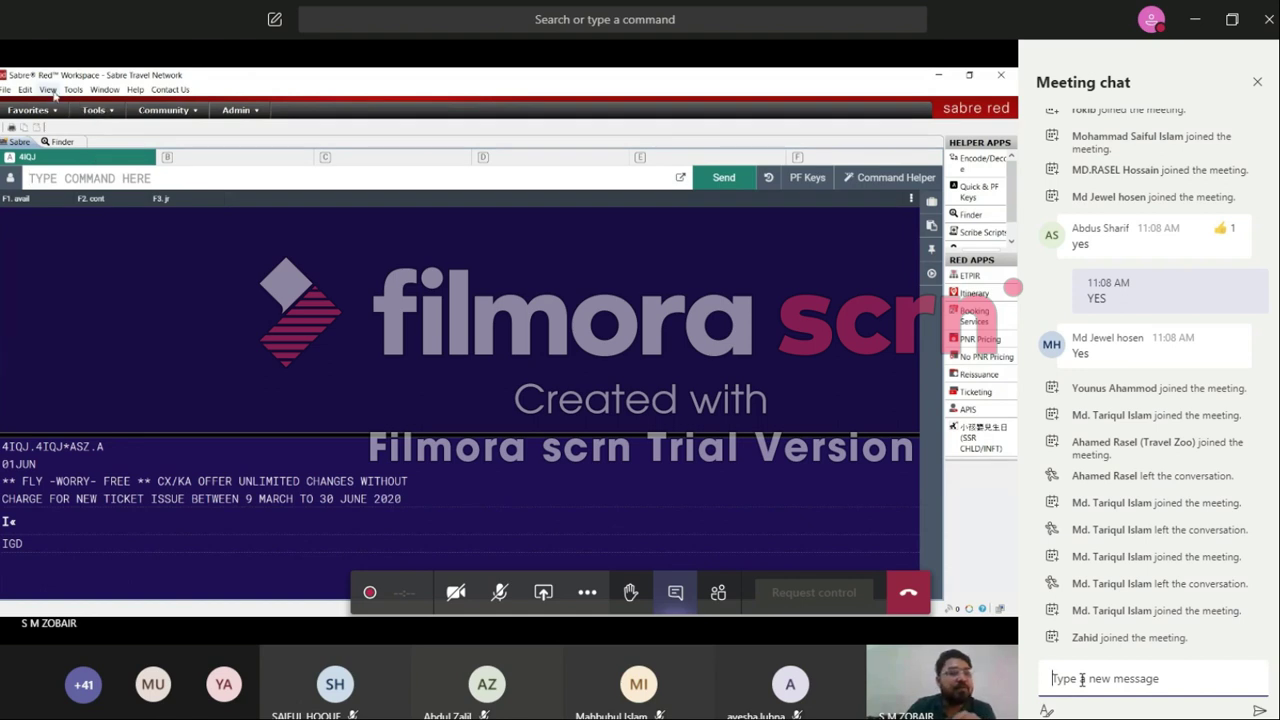
{"action": "left_click", "coordinate": [48, 90]}
{"action": "left_click", "coordinate": [59, 145]}
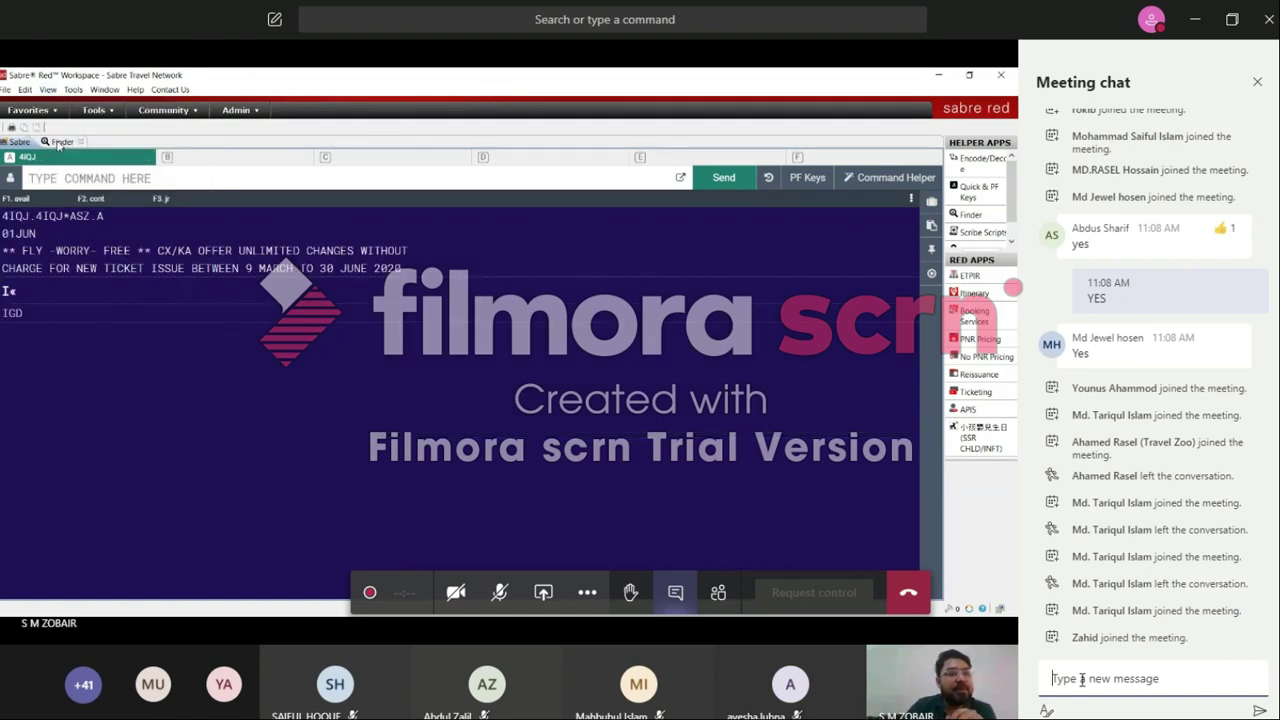
Step: Open Tools > Options to reach the Sabre System settings
{"action": "left_click", "coordinate": [49, 90]}
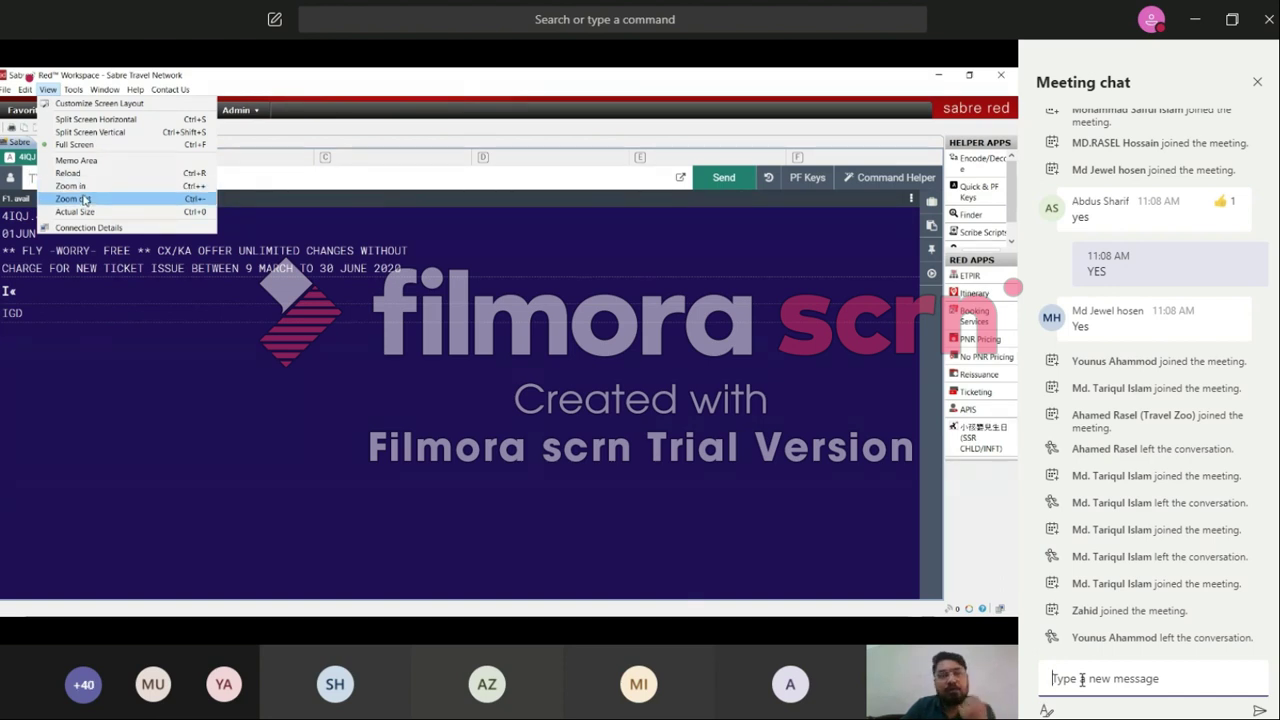
{"action": "left_click", "coordinate": [48, 89]}
{"action": "left_click", "coordinate": [74, 89]}
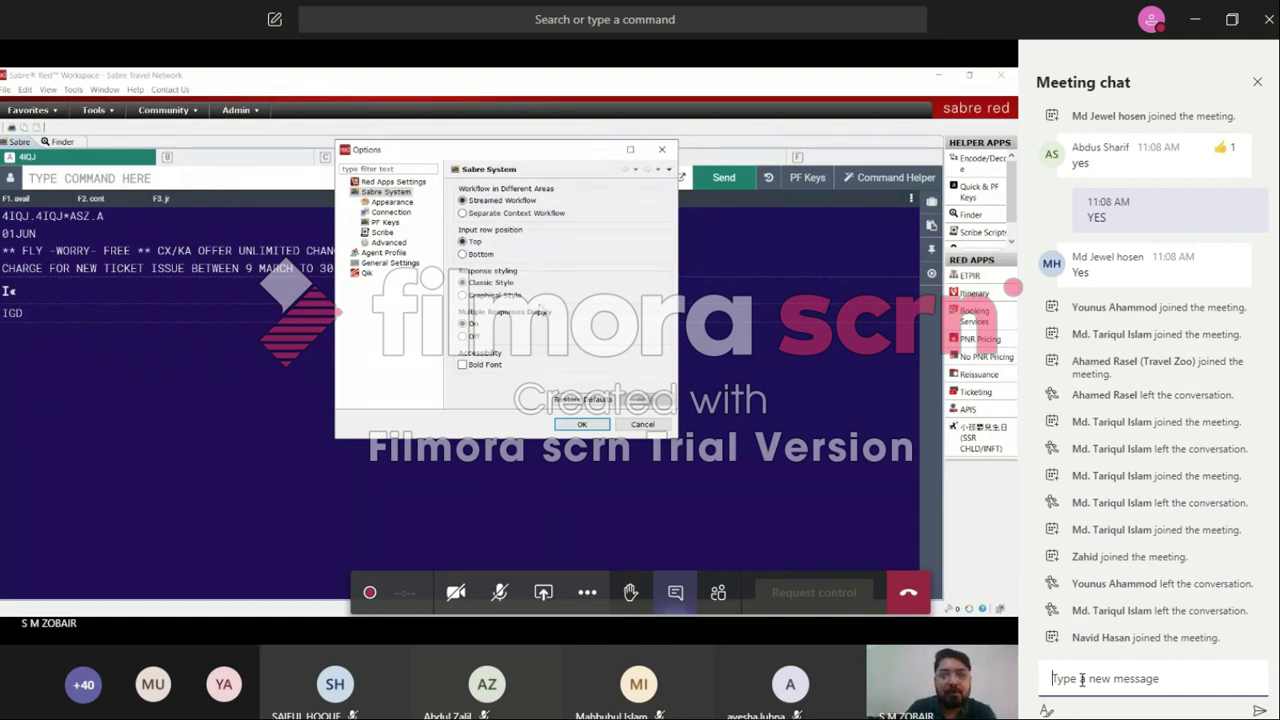
Step: Accept the Sabre System options and begin entering fare quote FQDACSIN20AUG-S
{"action": "left_click", "coordinate": [582, 425]}
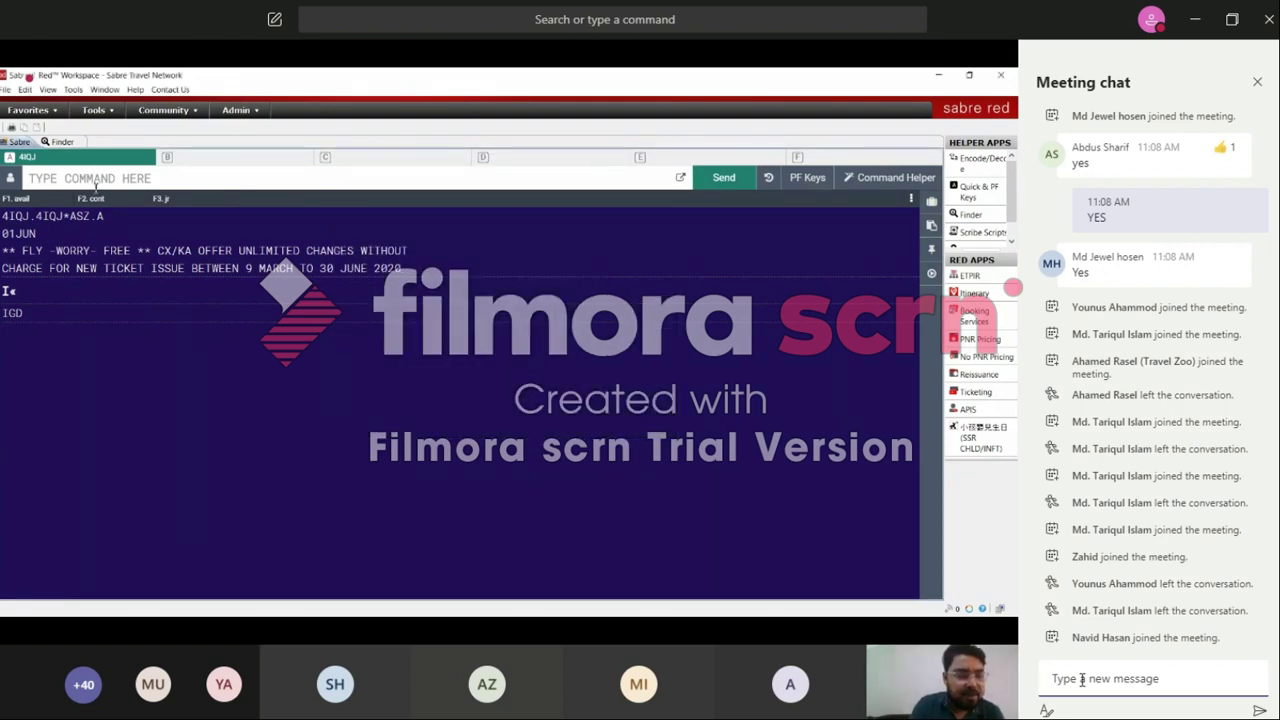
{"action": "left_click", "coordinate": [96, 186]}
{"action": "type", "text": "FQDAC"}
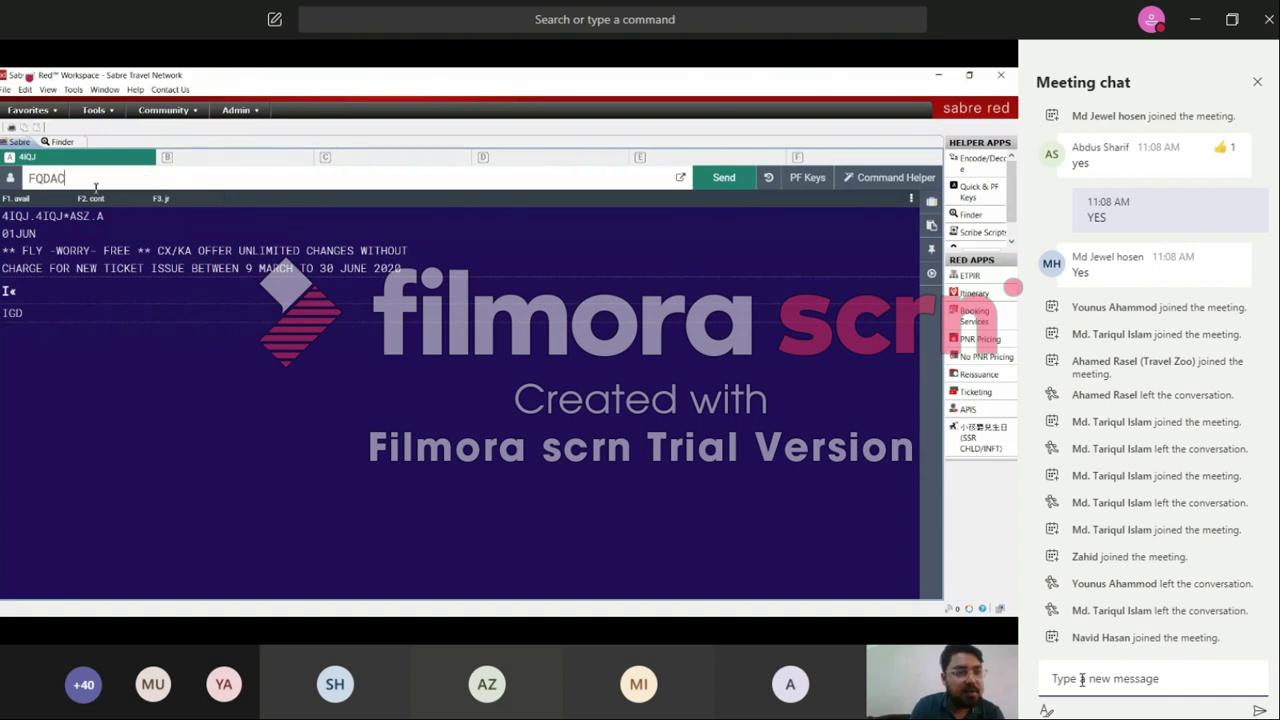
{"action": "type", "text": "SIN"}
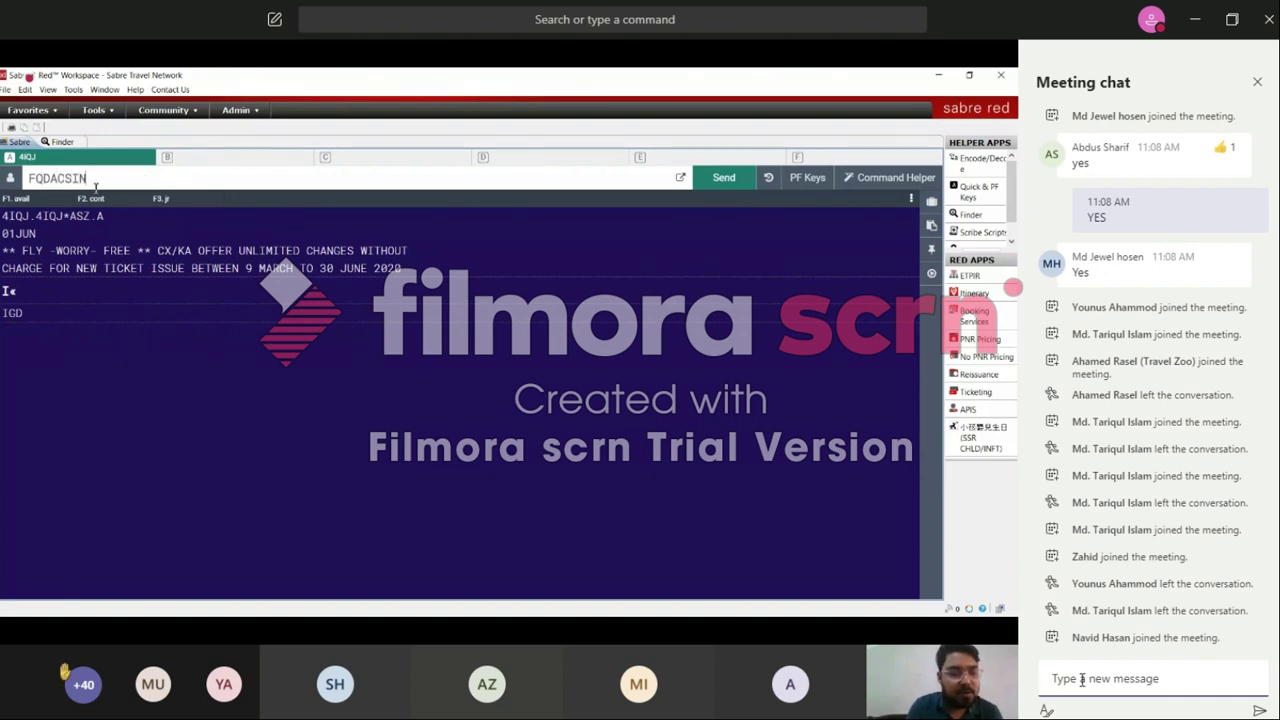
{"action": "type", "text": "20AUG"}
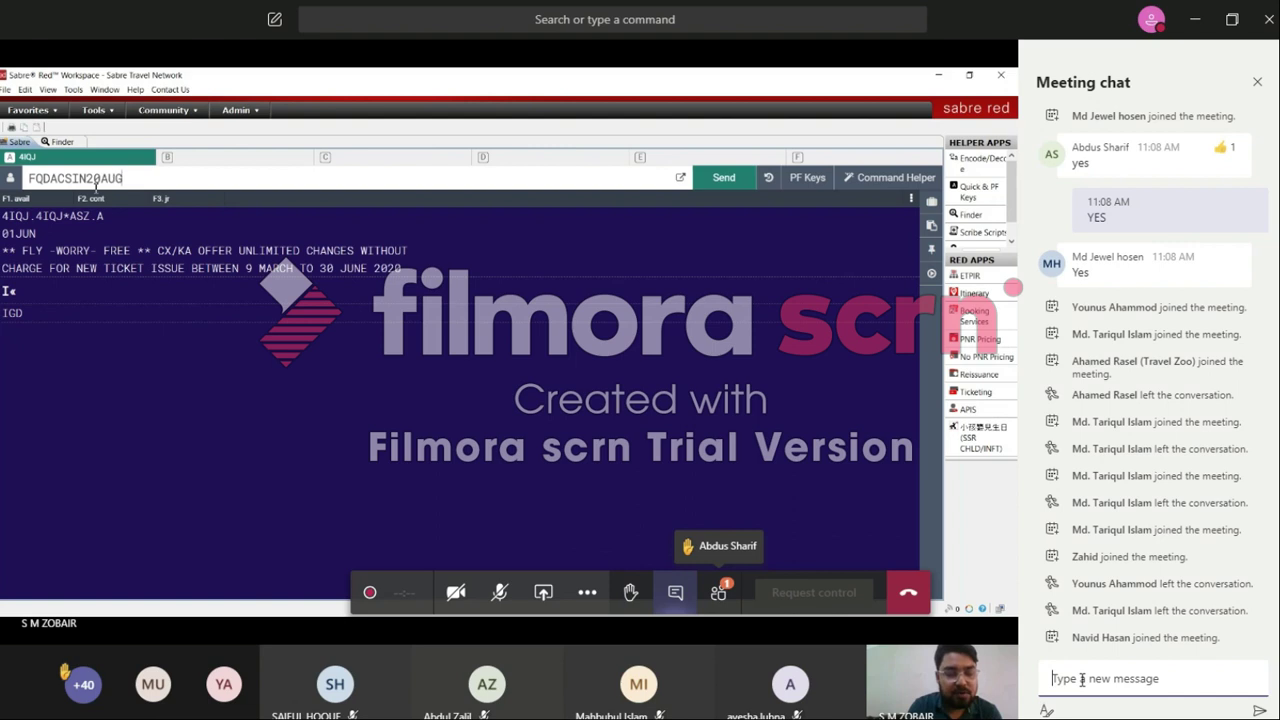
{"action": "type", "text": "-"}
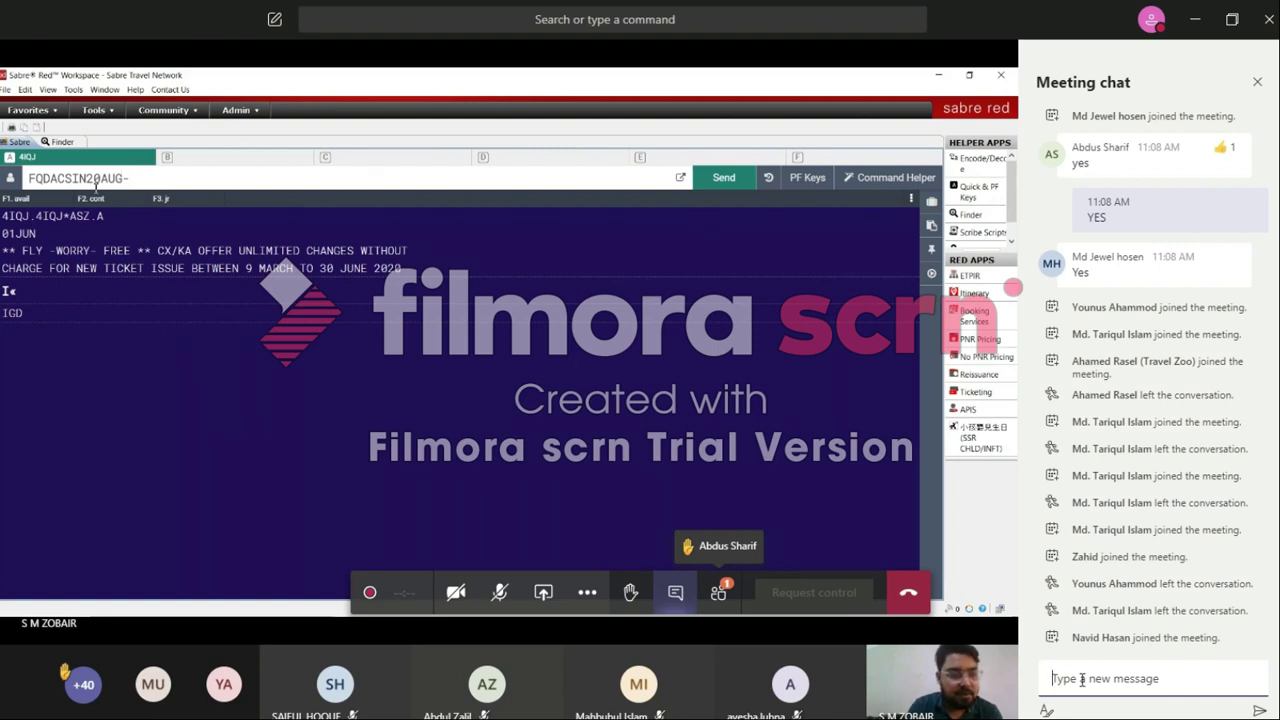
{"action": "type", "text": "SQ"}
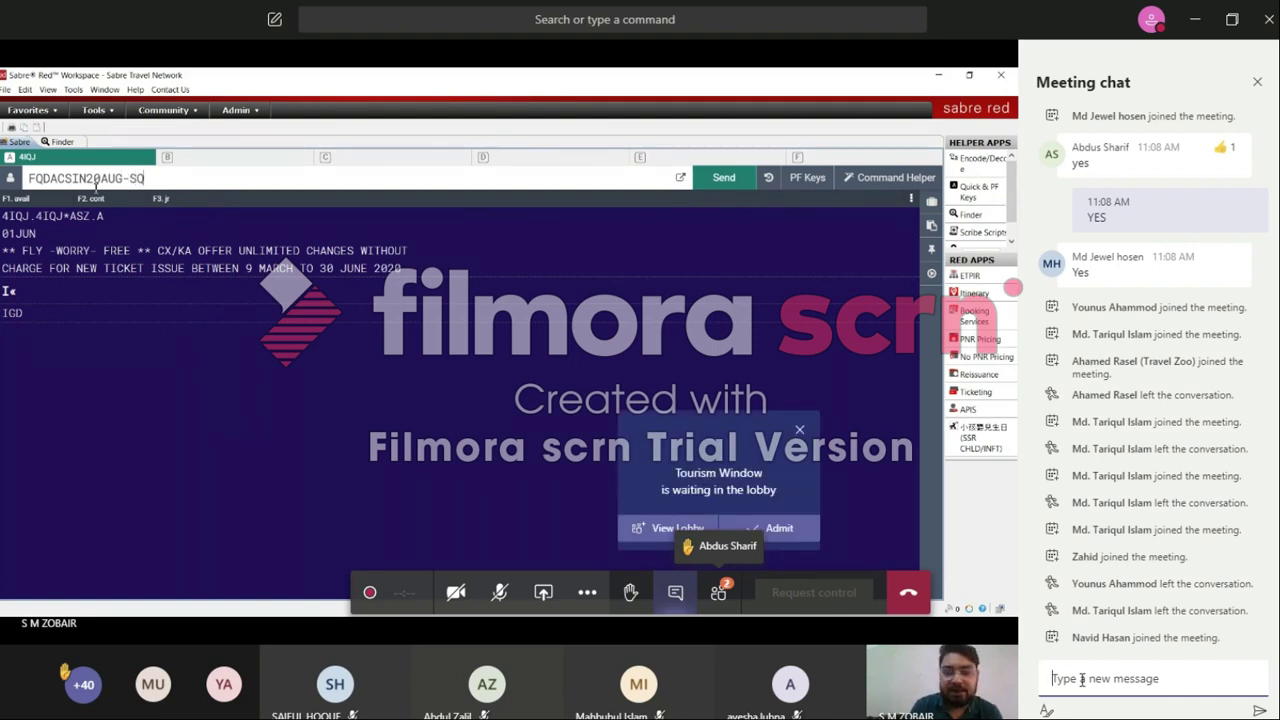
Step: Submit FQDACSIN20AUG-SQ to list Singapore Airlines fares Dhaka–Singapore for 20 August
{"action": "key", "text": "Return"}
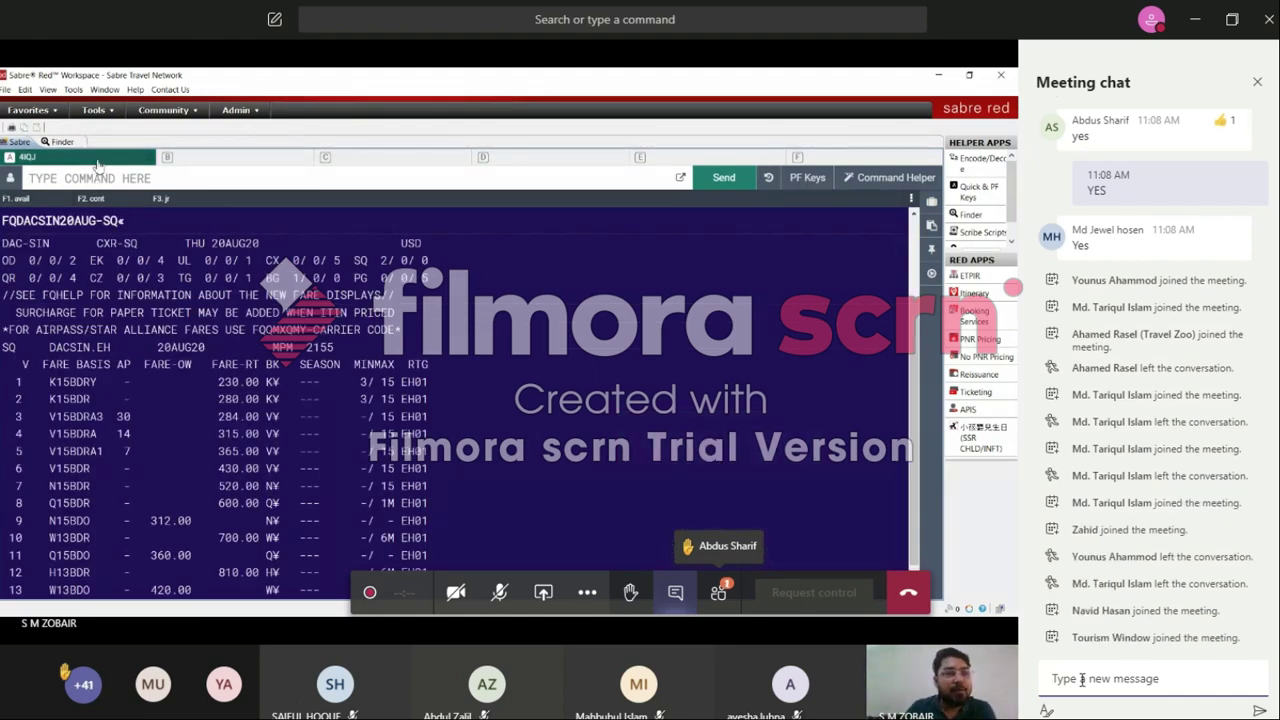
Step: In work area B, run 120AUGDACSIN to show 20 August Dhaka–Singapore availability
{"action": "left_click", "coordinate": [195, 163]}
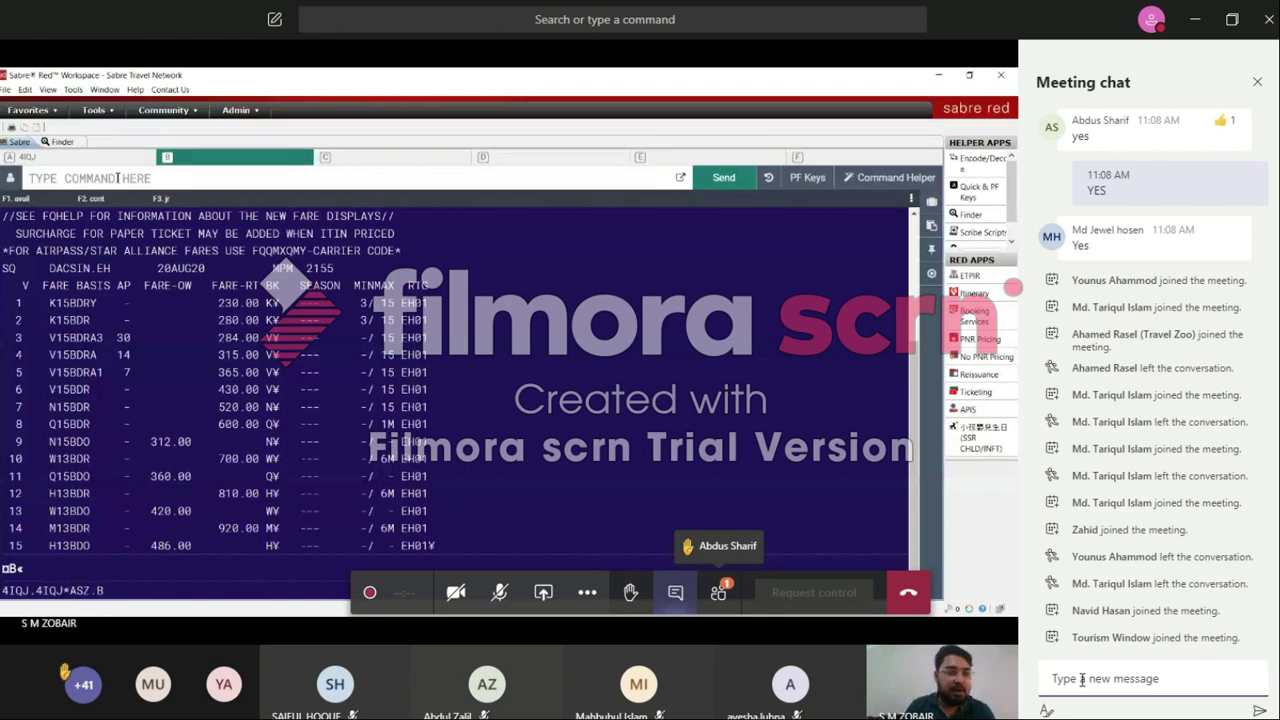
{"action": "left_click", "coordinate": [117, 178]}
{"action": "type", "text": "120AUGDACSIN"}
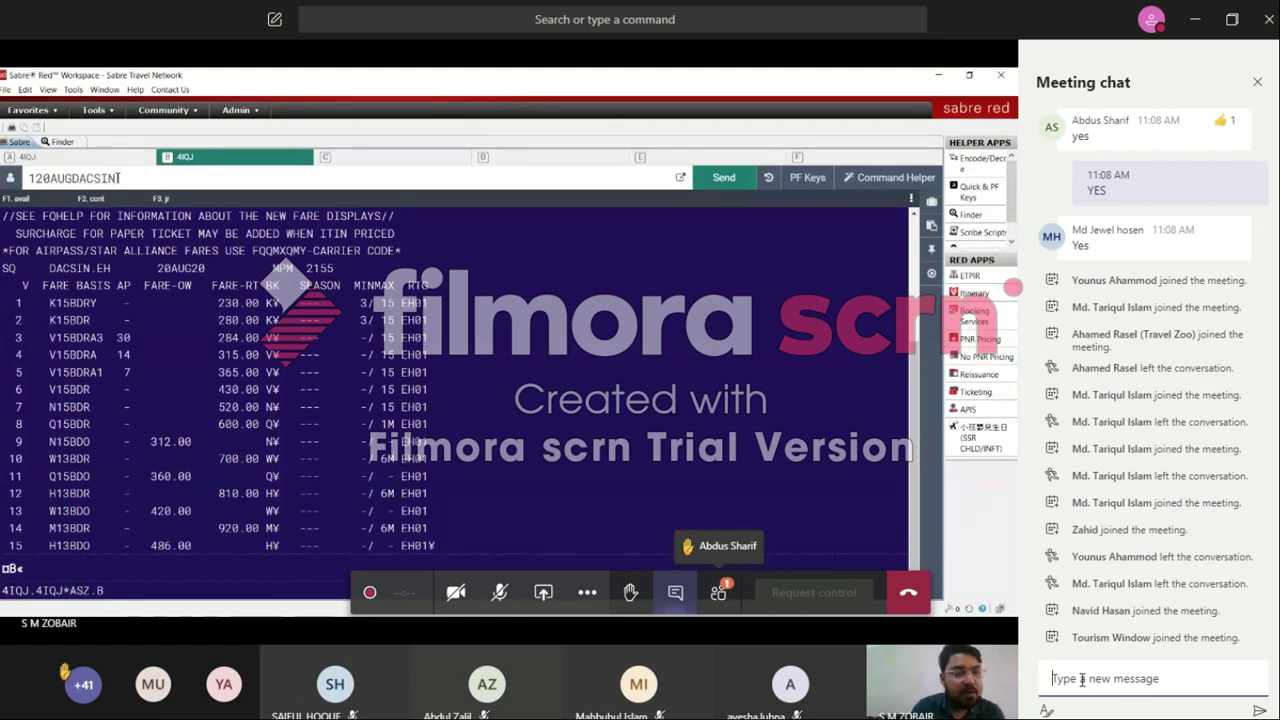
{"action": "key", "text": "Return"}
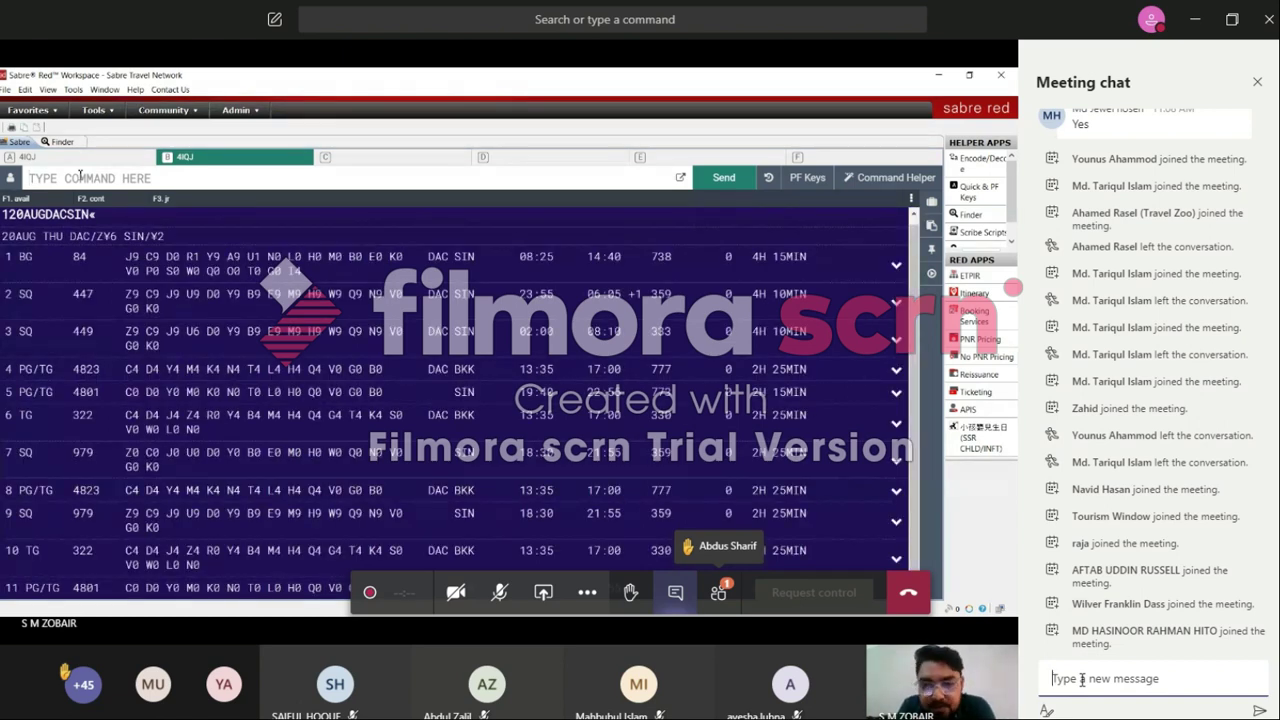
Step: Send 'YES' in the meeting chat and return to the message box
{"action": "type", "text": "YES"}
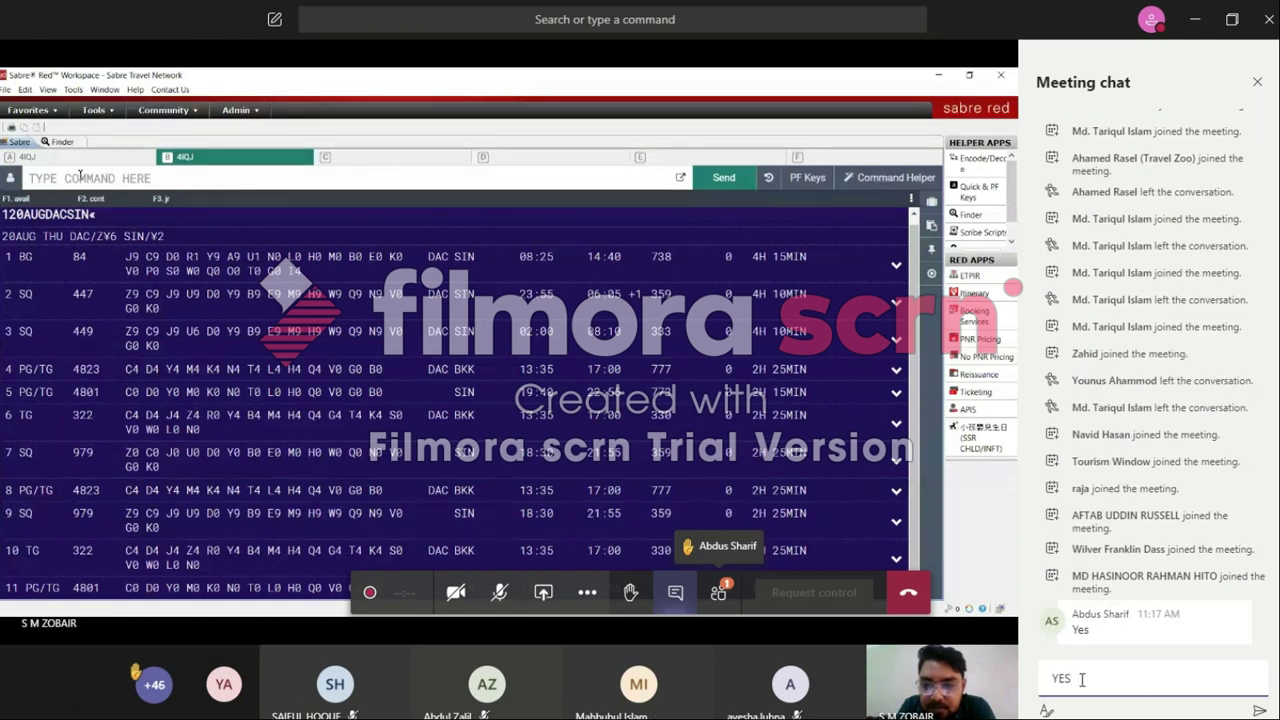
{"action": "key", "text": "Return"}
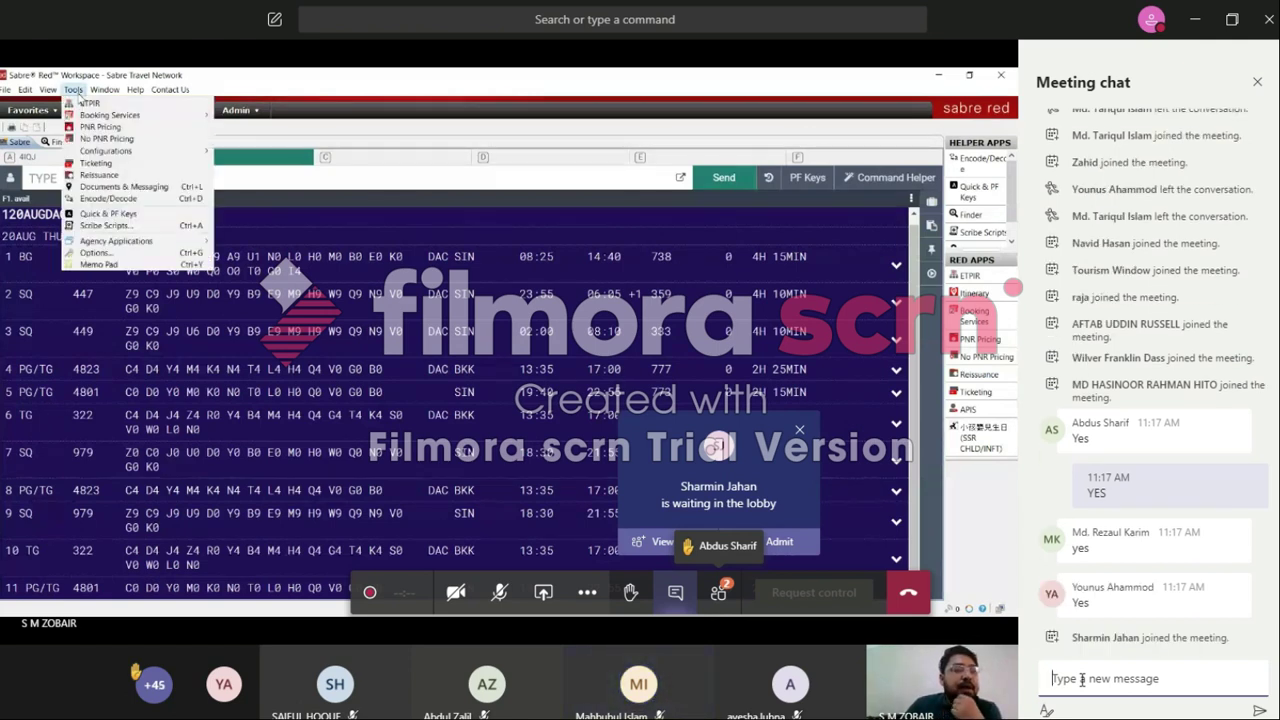
{"action": "left_click", "coordinate": [1082, 680]}
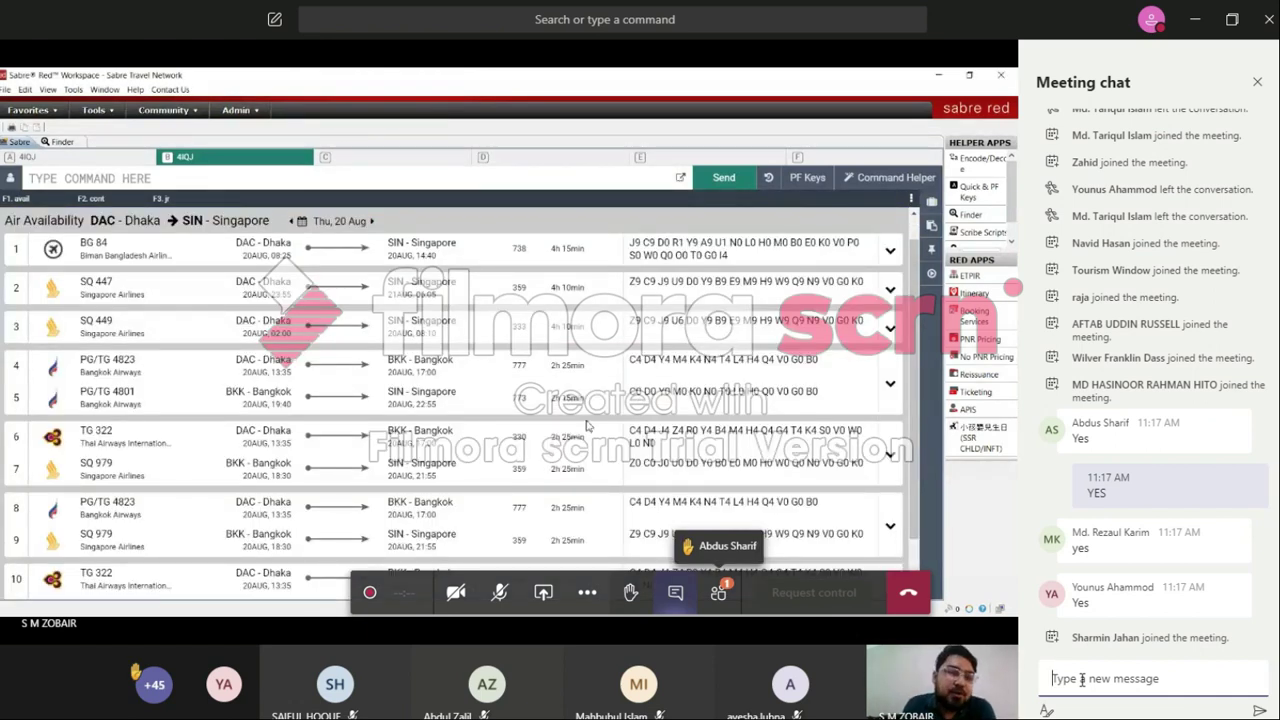
{"action": "left_click", "coordinate": [1082, 679]}
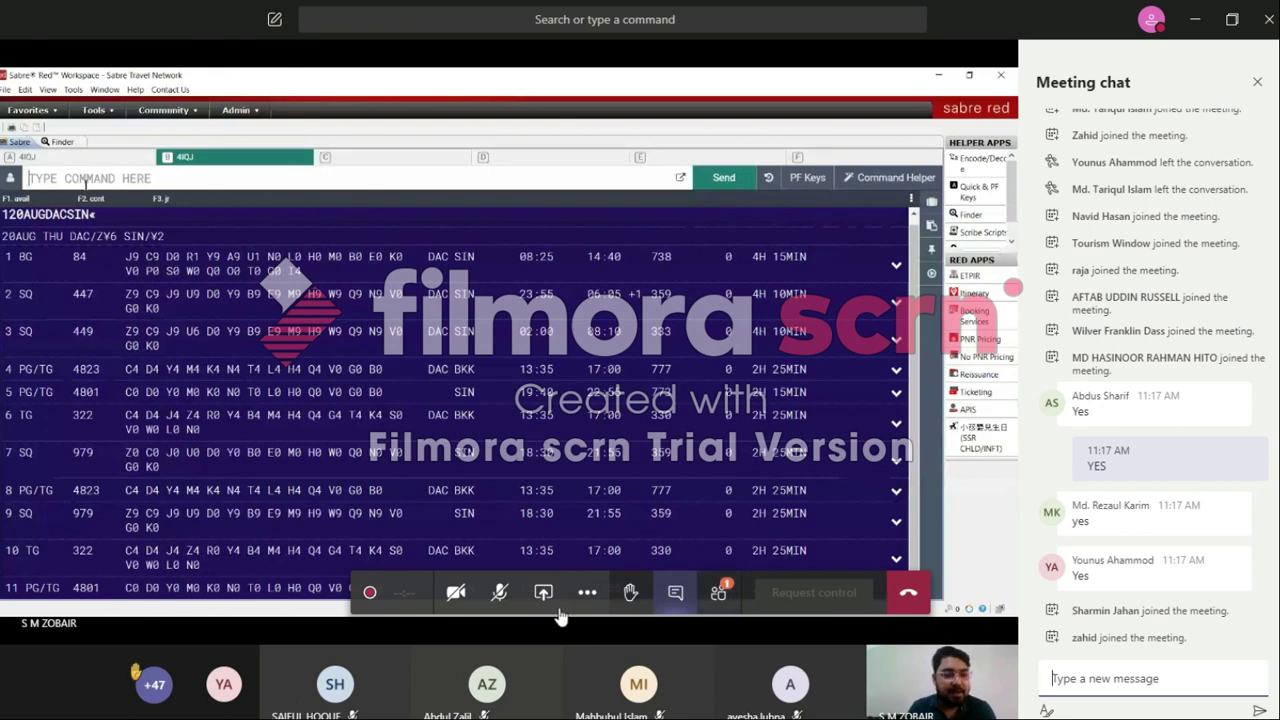
Step: Open and then dismiss the Teams meeting's extra options menu
{"action": "left_click", "coordinate": [586, 594]}
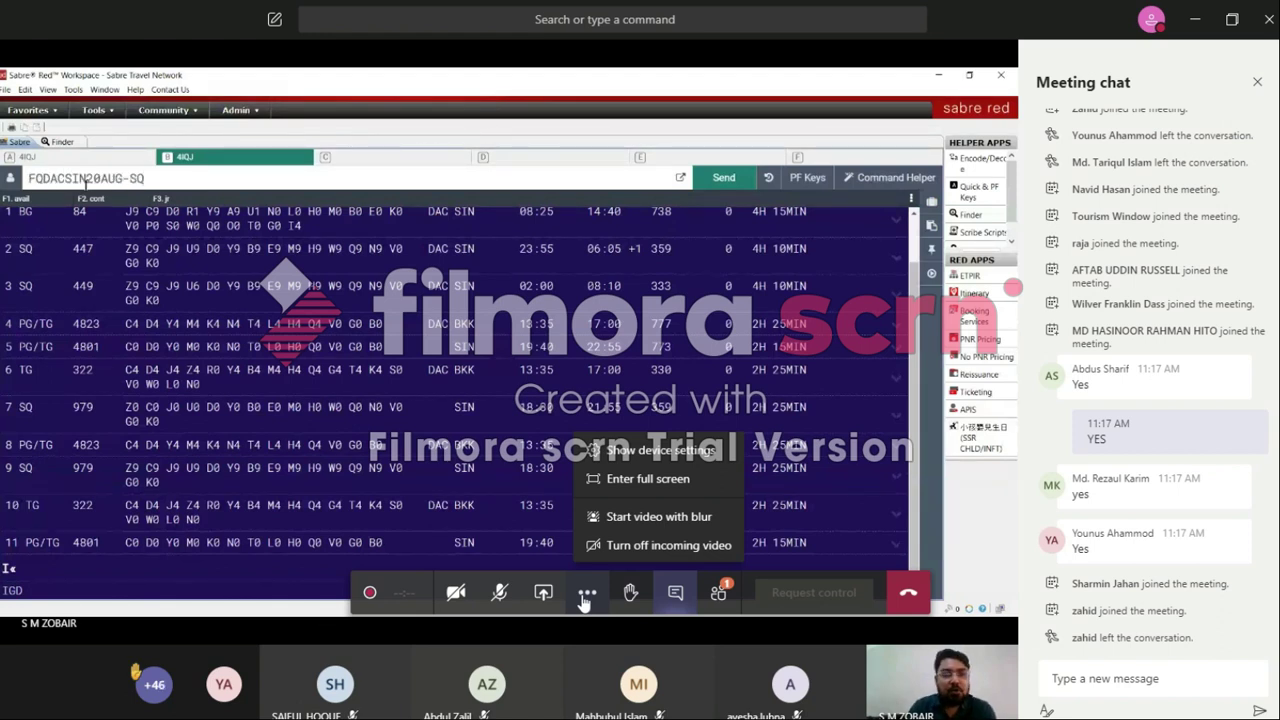
{"action": "left_click", "coordinate": [585, 598]}
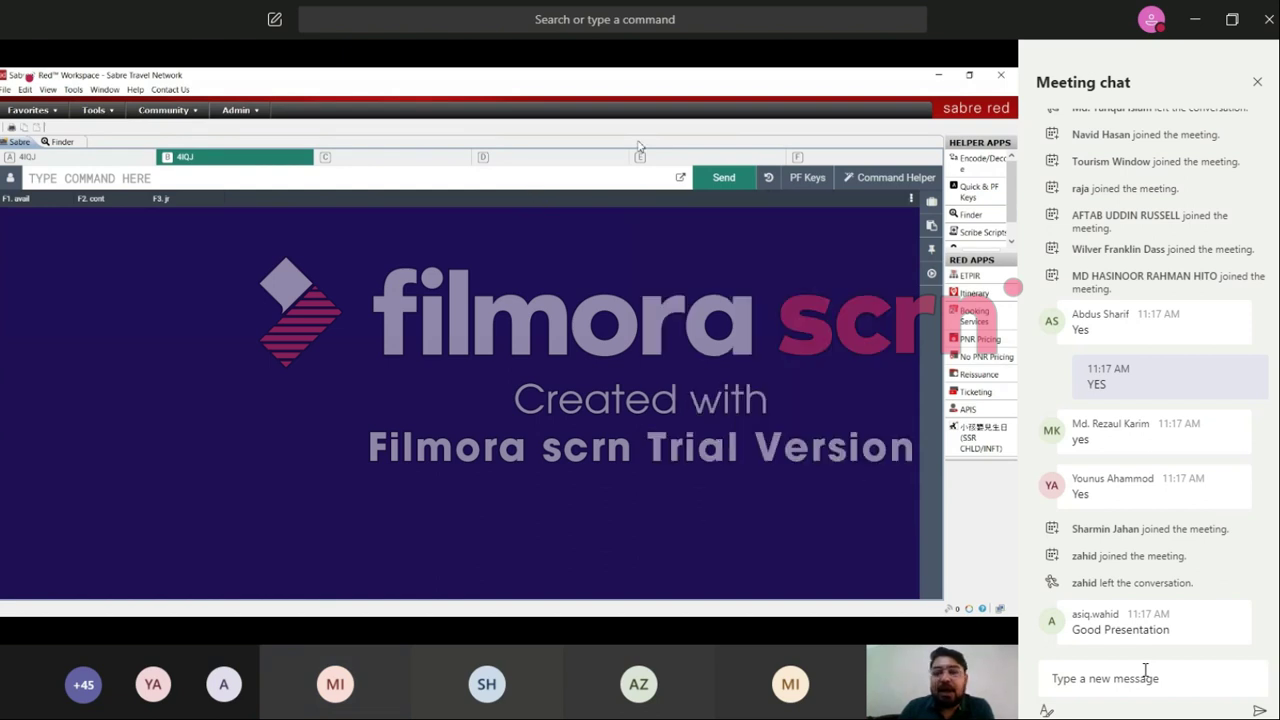
Step: Check the command history list, then switch Sabre to the Command Helper graphical view
{"action": "left_click", "coordinate": [769, 180]}
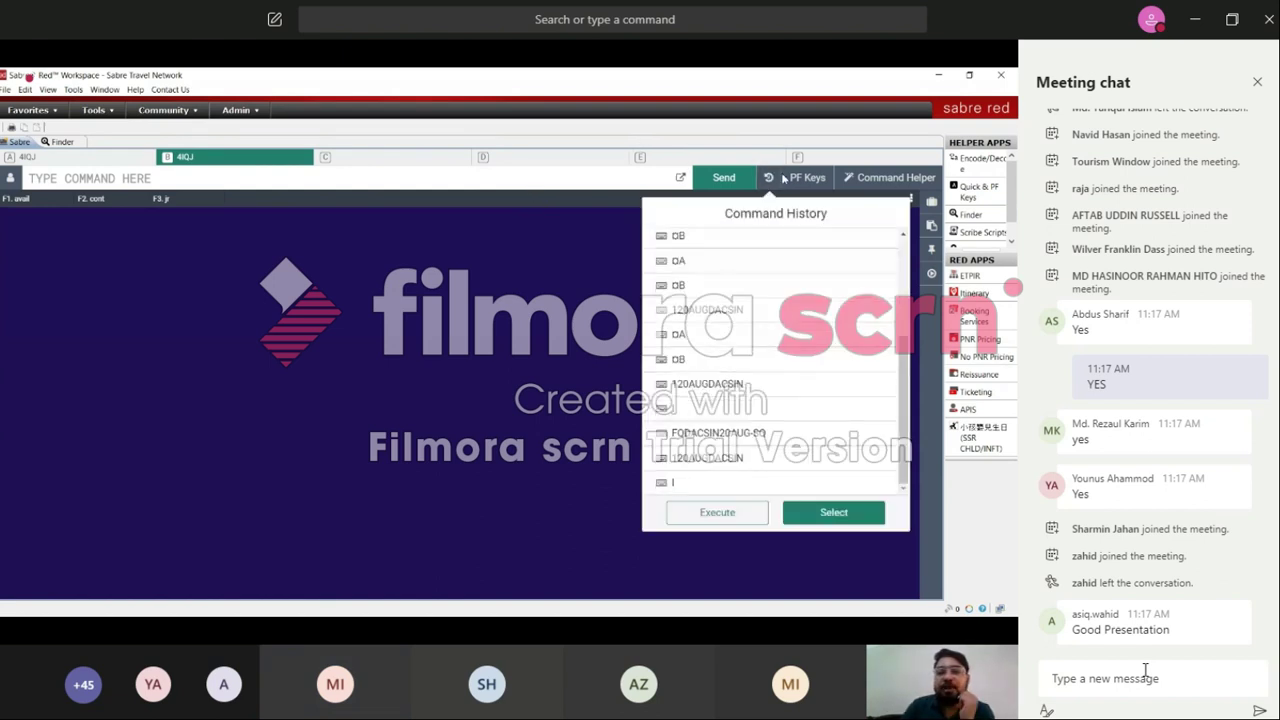
{"action": "left_click", "coordinate": [769, 178]}
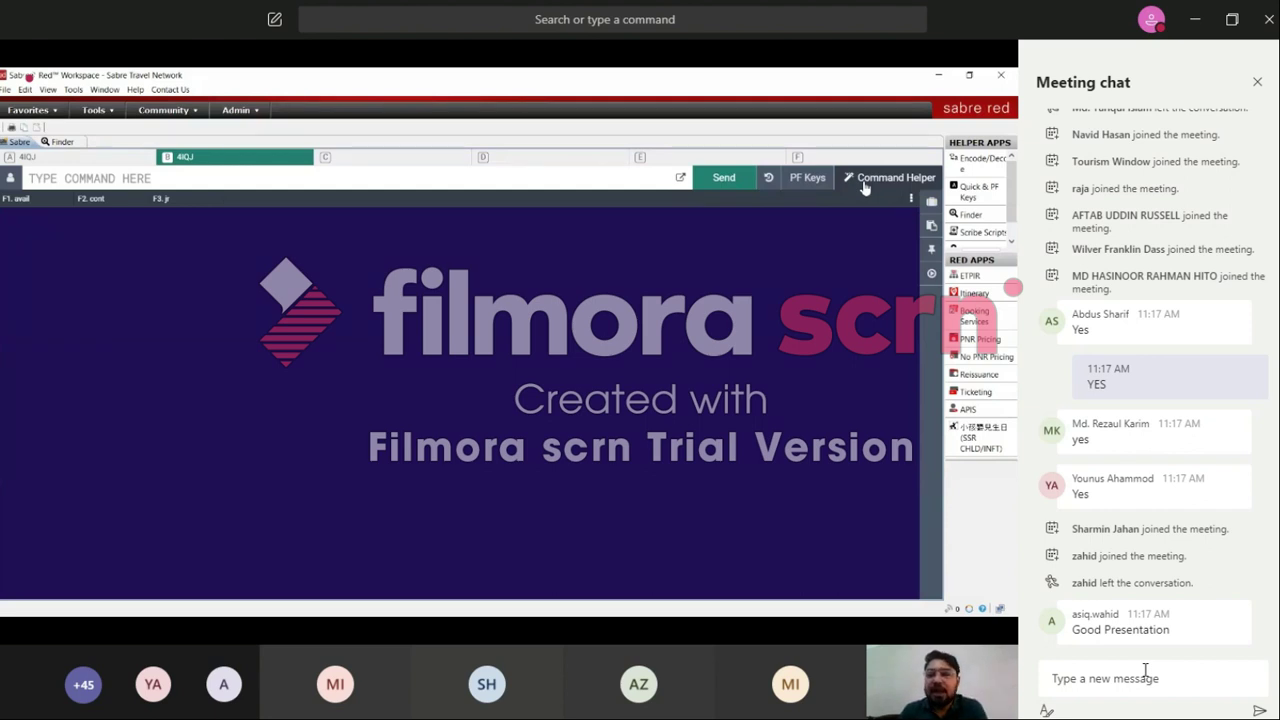
{"action": "left_click", "coordinate": [865, 184]}
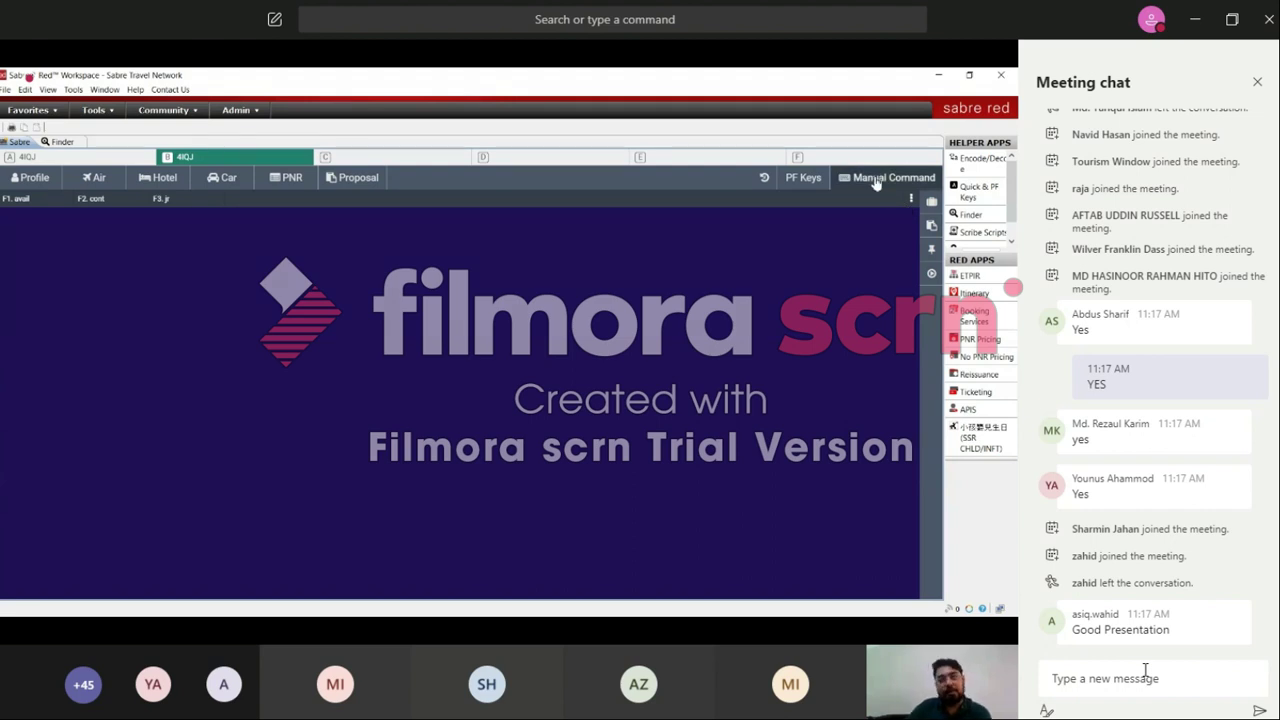
Step: Open the Air Shopping search form from the Air tab
{"action": "left_click", "coordinate": [104, 183]}
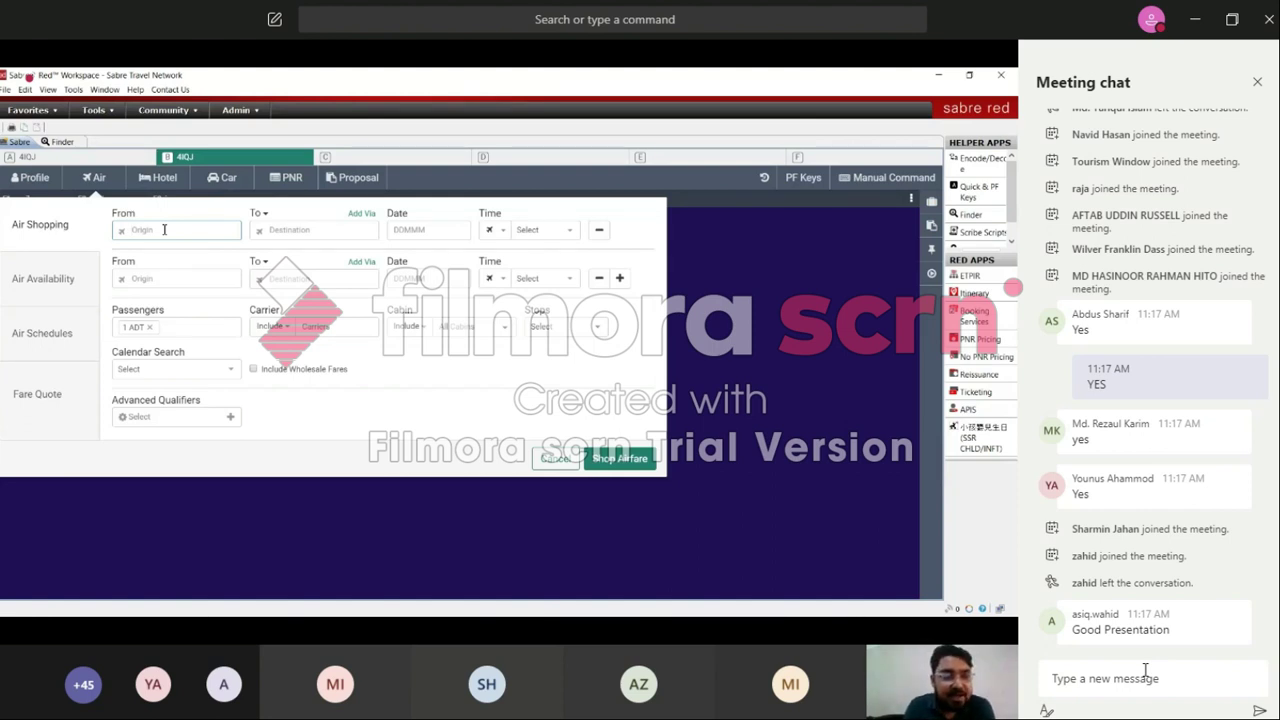
Step: Set the outbound leg from Dhaka (DAC) to Singapore (SIN) on 20 July, adding a return leg
{"action": "type", "text": "dhaka"}
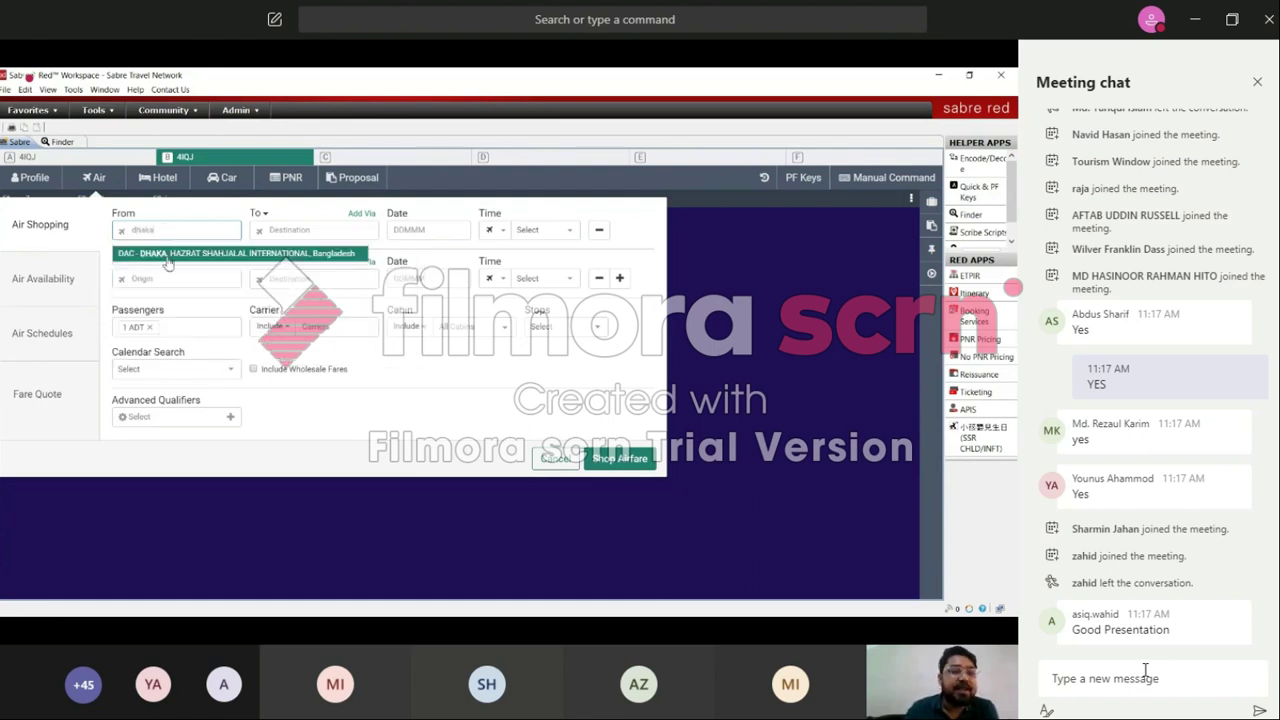
{"action": "left_click", "coordinate": [168, 262]}
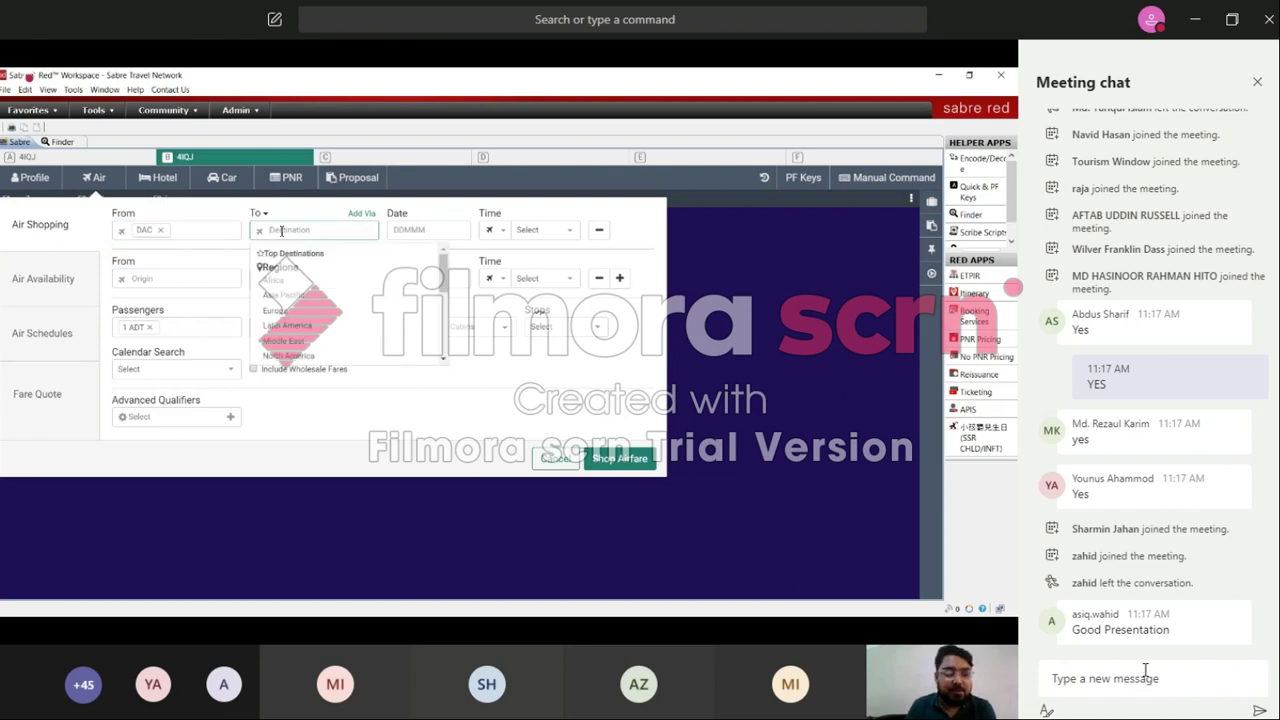
{"action": "type", "text": "sin"}
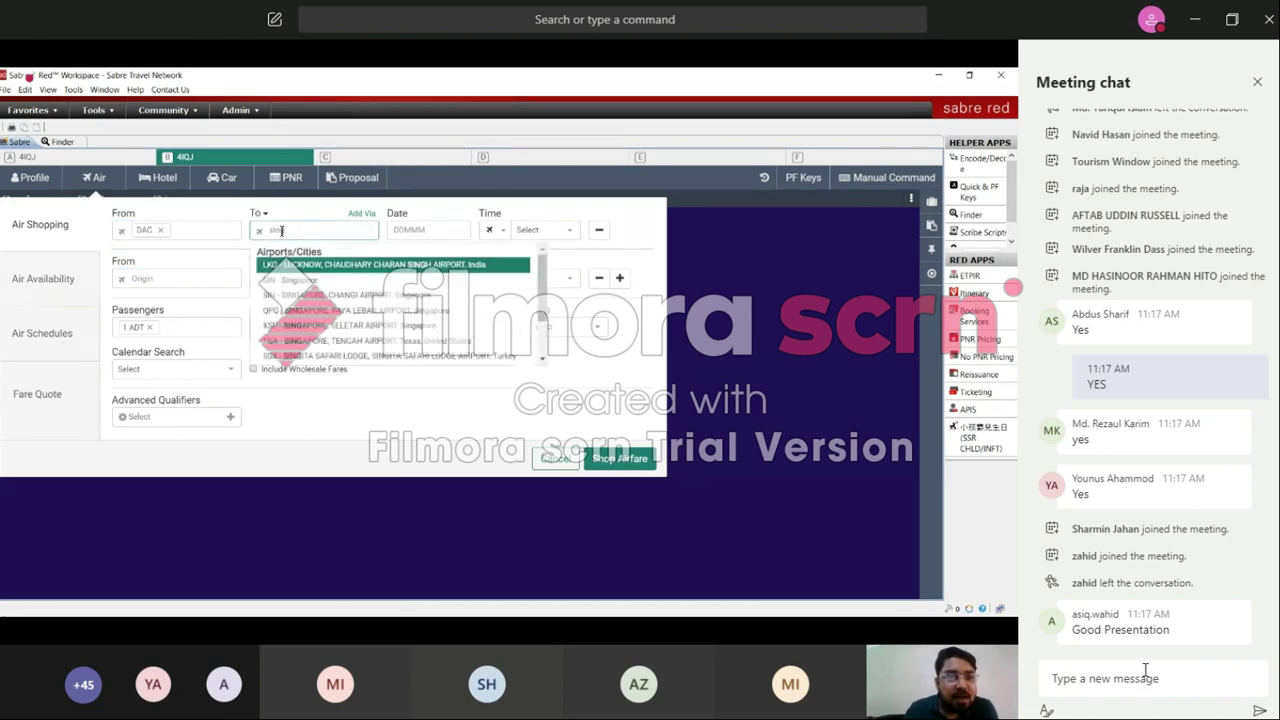
{"action": "type", "text": "g"}
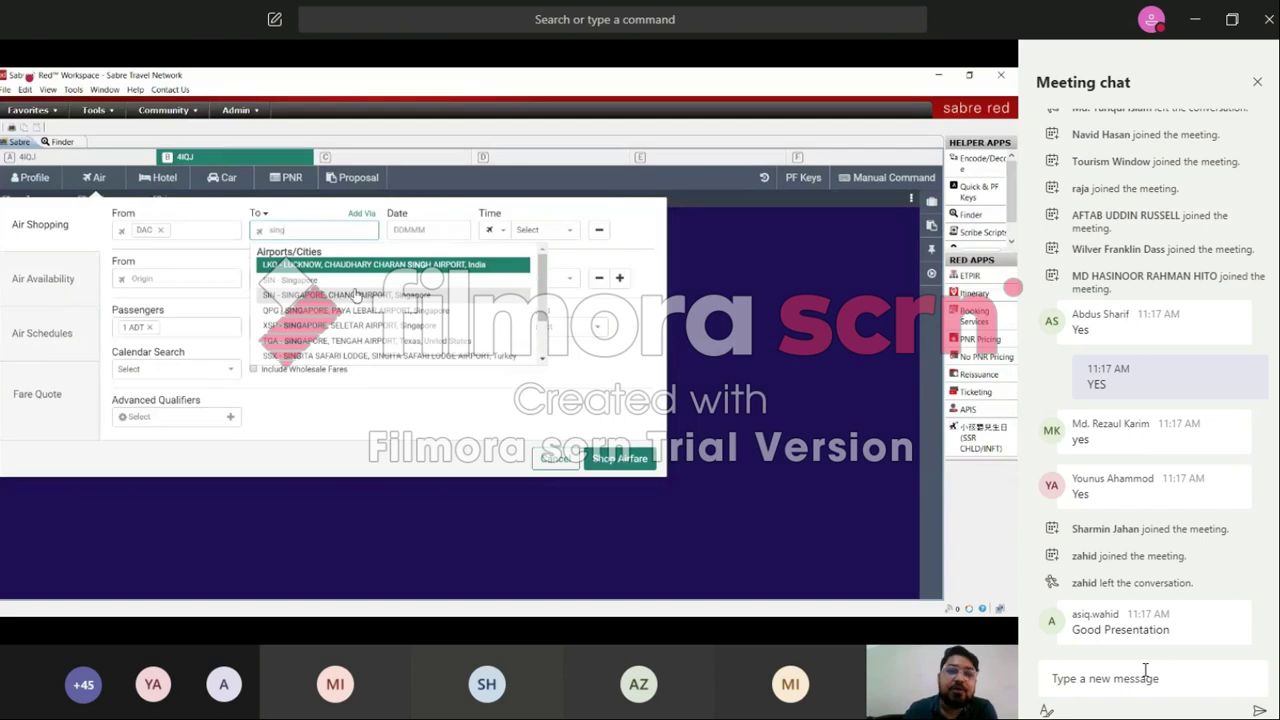
{"action": "left_click", "coordinate": [355, 294]}
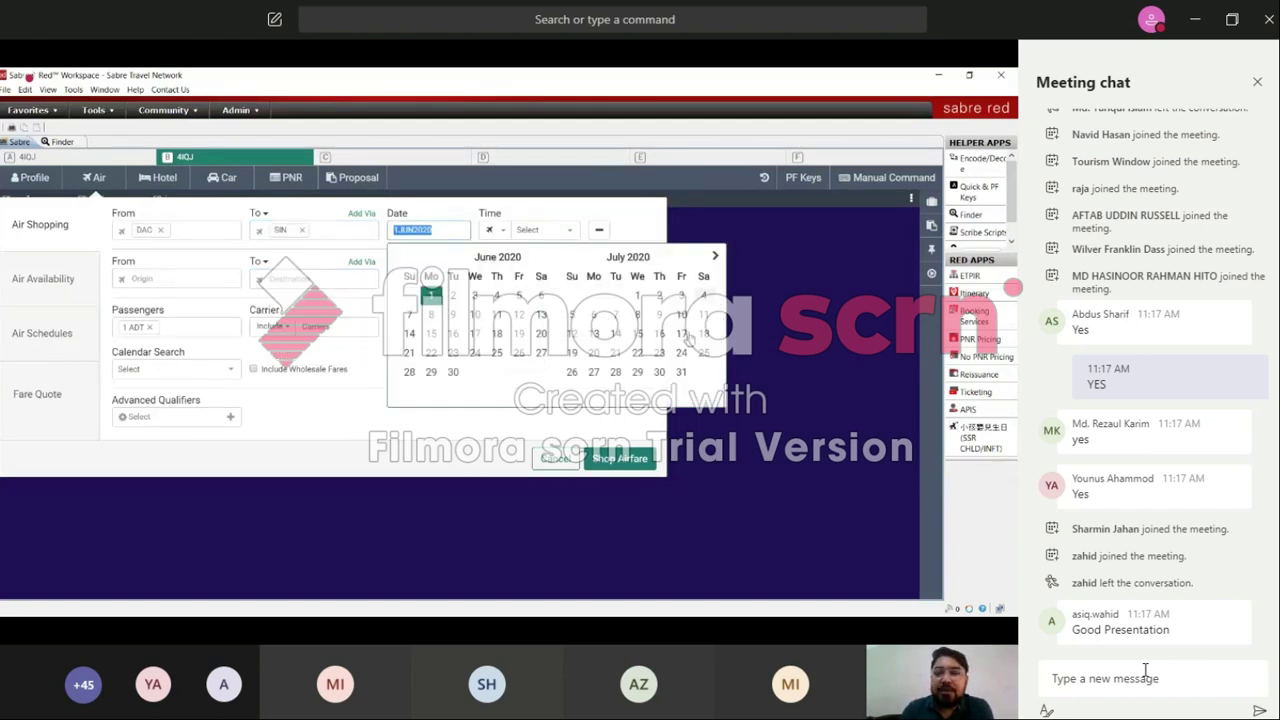
{"action": "left_click", "coordinate": [593, 354]}
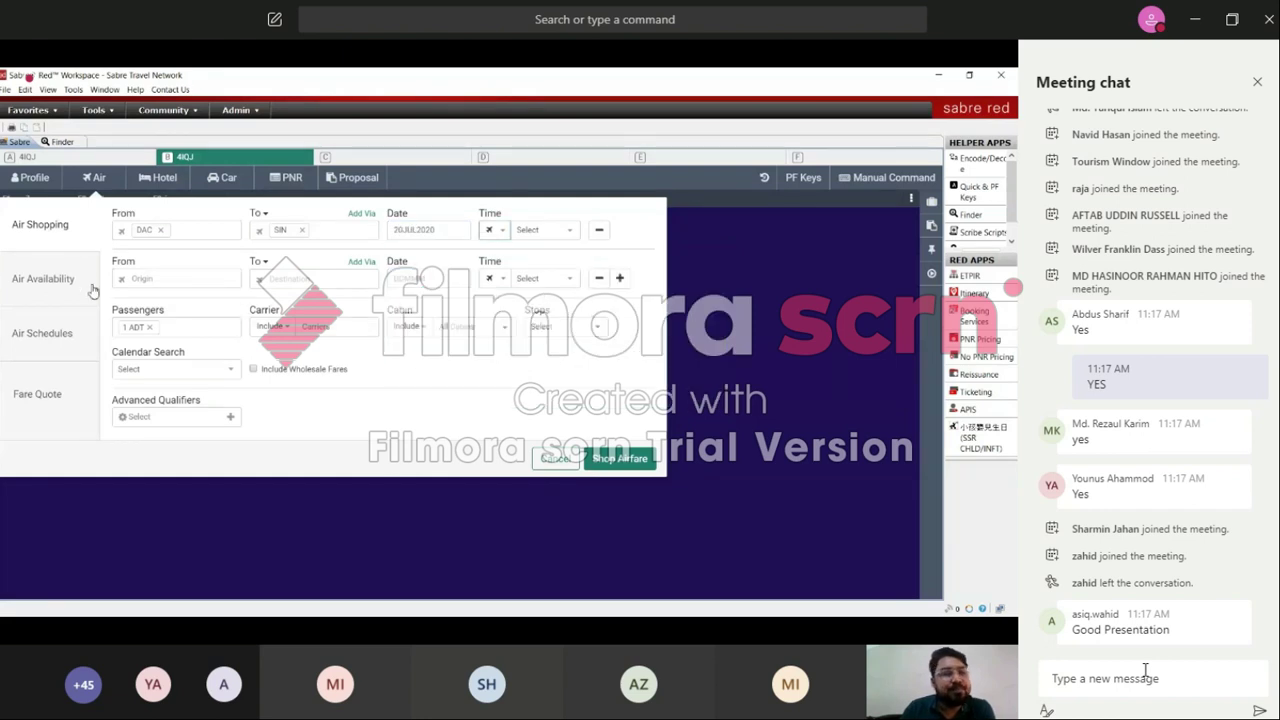
{"action": "left_click", "coordinate": [165, 276]}
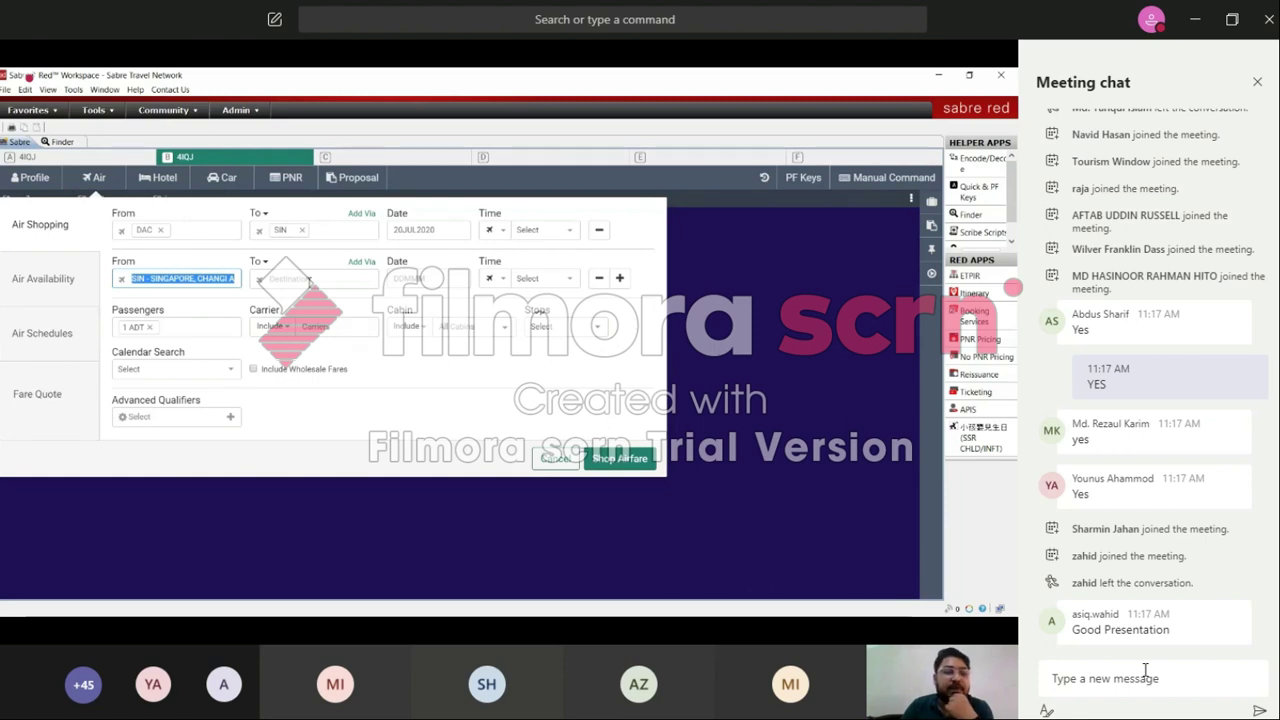
Step: Set the return leg from Singapore on 25 July, leaving passenger type and carrier unchanged
{"action": "left_click", "coordinate": [309, 280]}
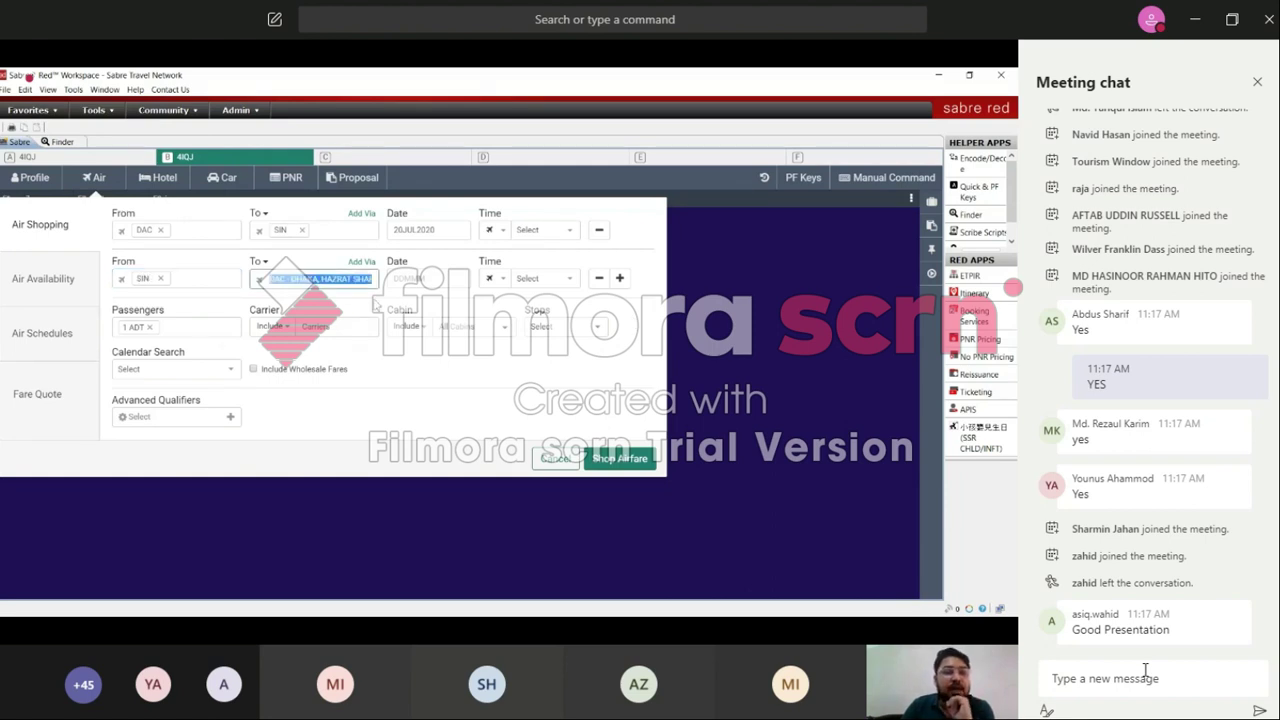
{"action": "left_click", "coordinate": [410, 278]}
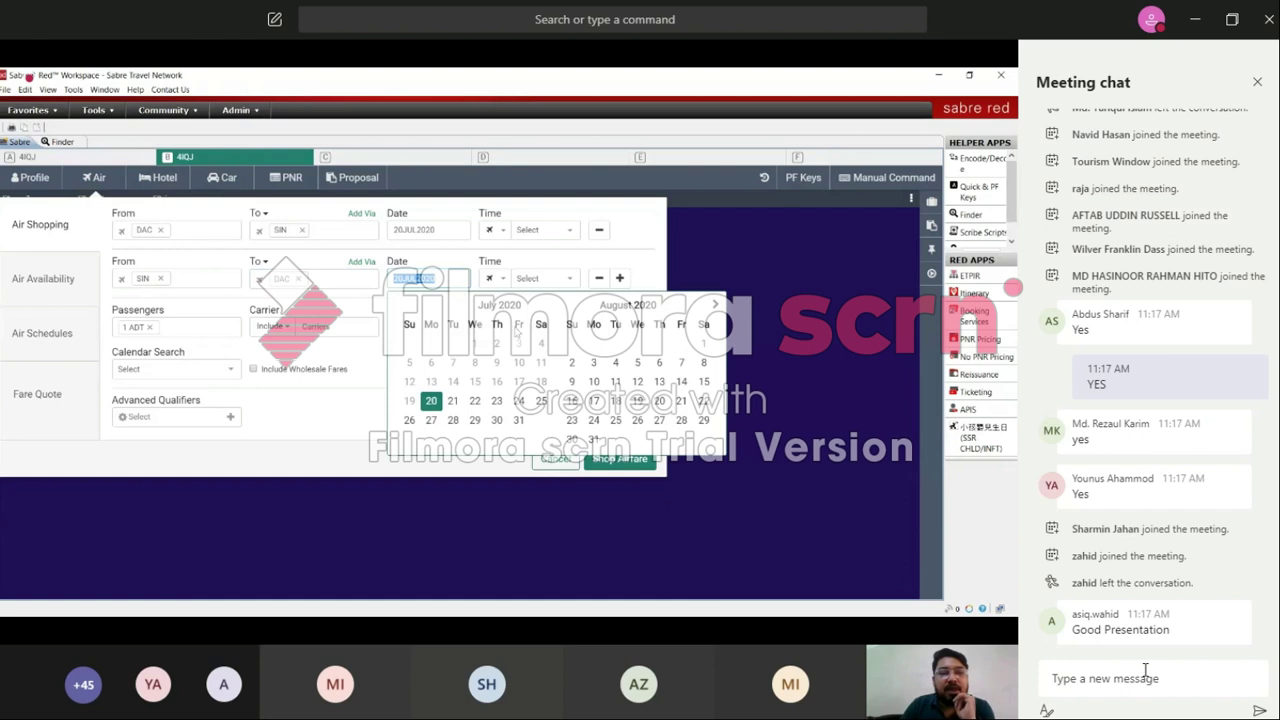
{"action": "left_click", "coordinate": [541, 402]}
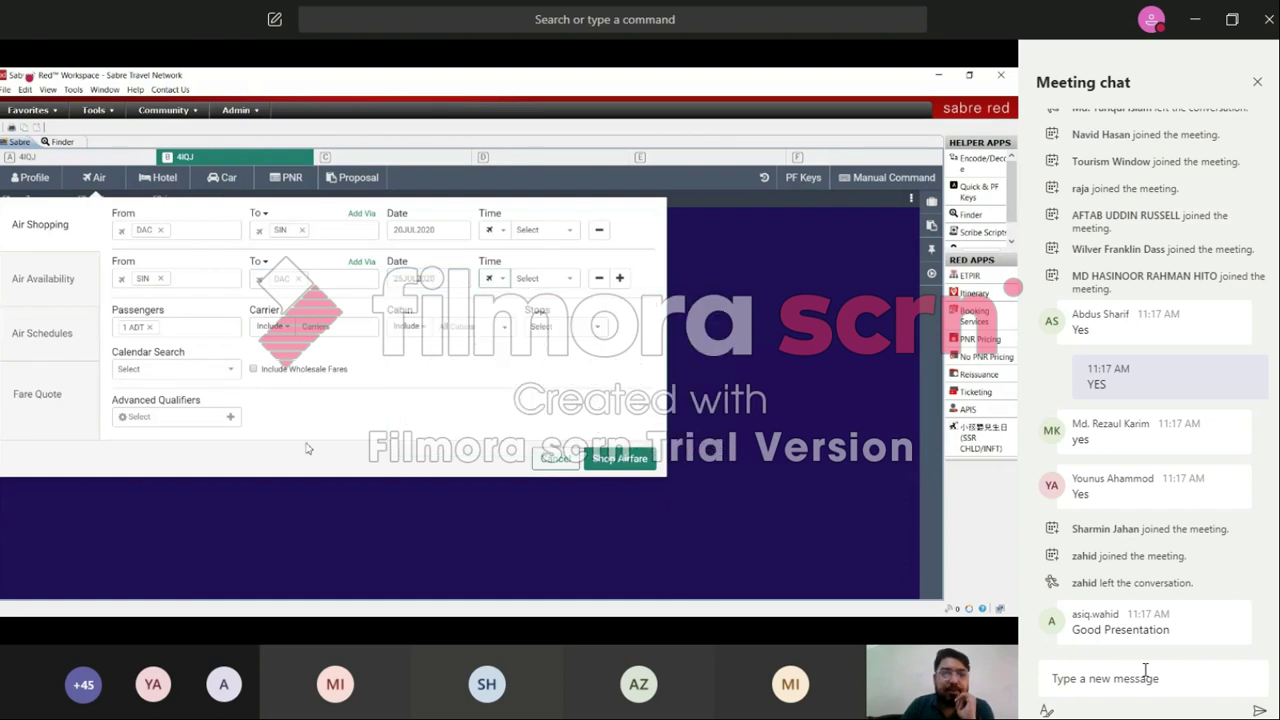
{"action": "left_click", "coordinate": [172, 330]}
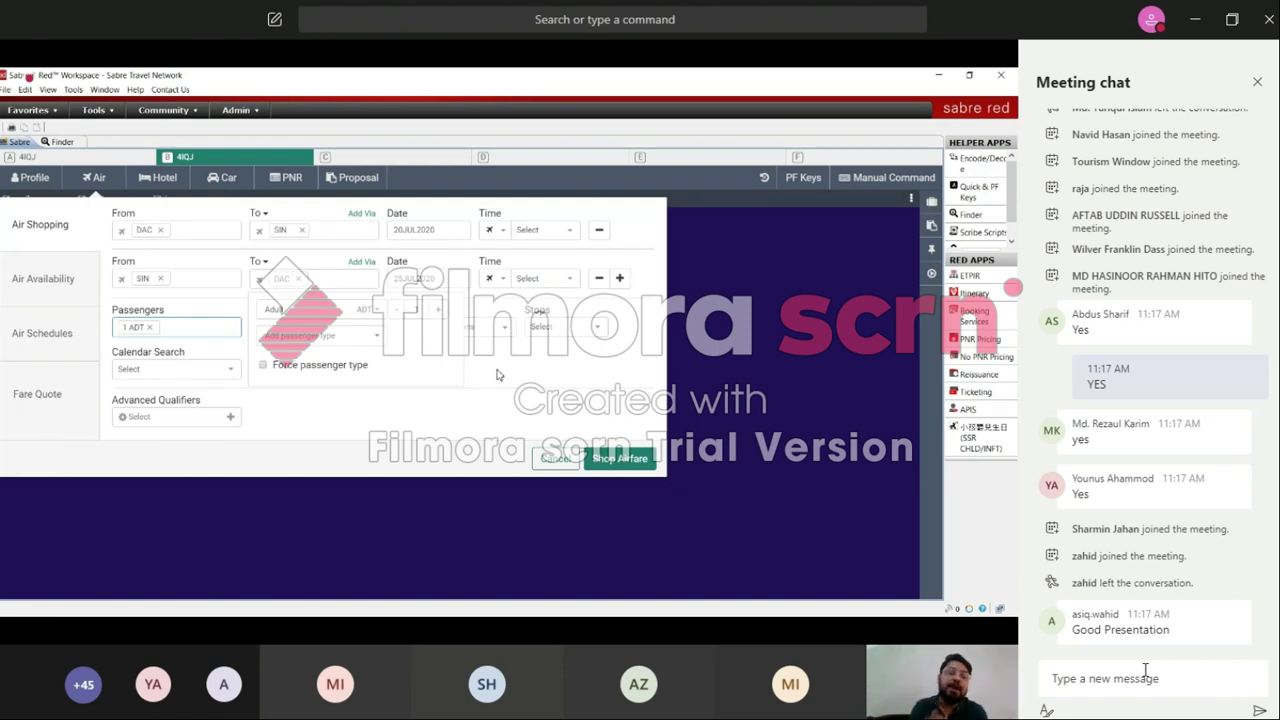
{"action": "left_click", "coordinate": [497, 375]}
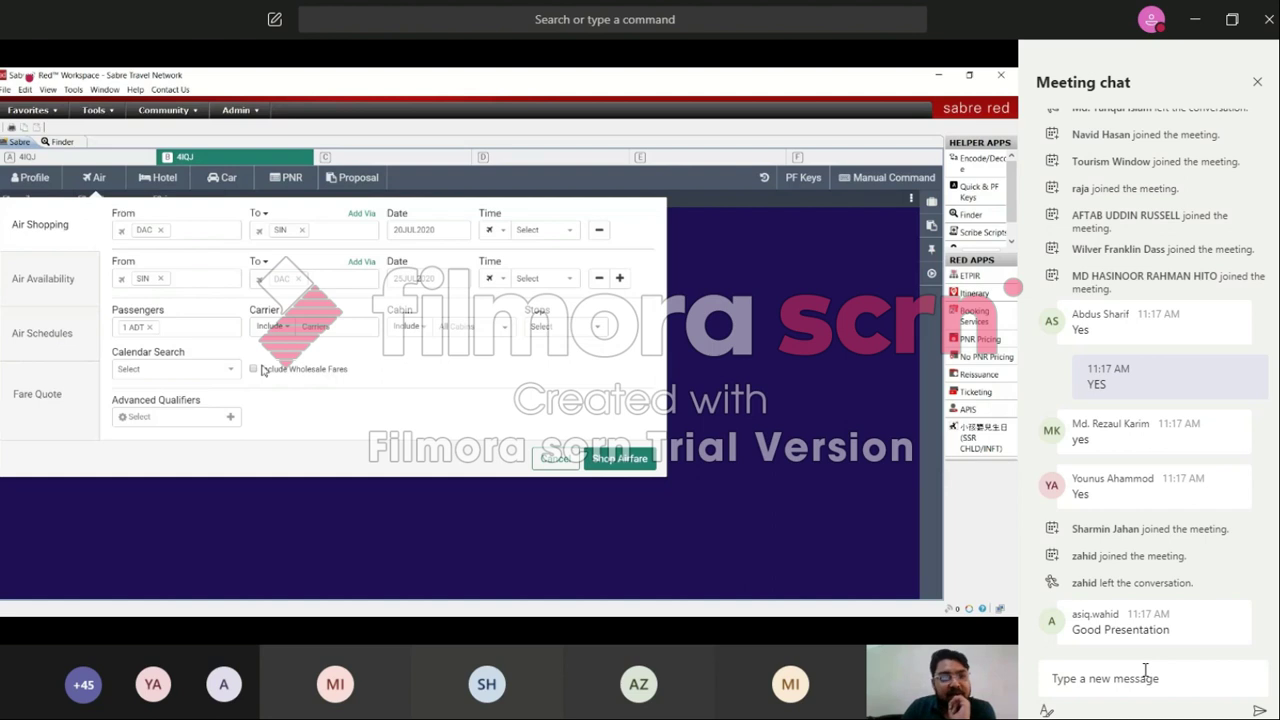
{"action": "left_click", "coordinate": [319, 326]}
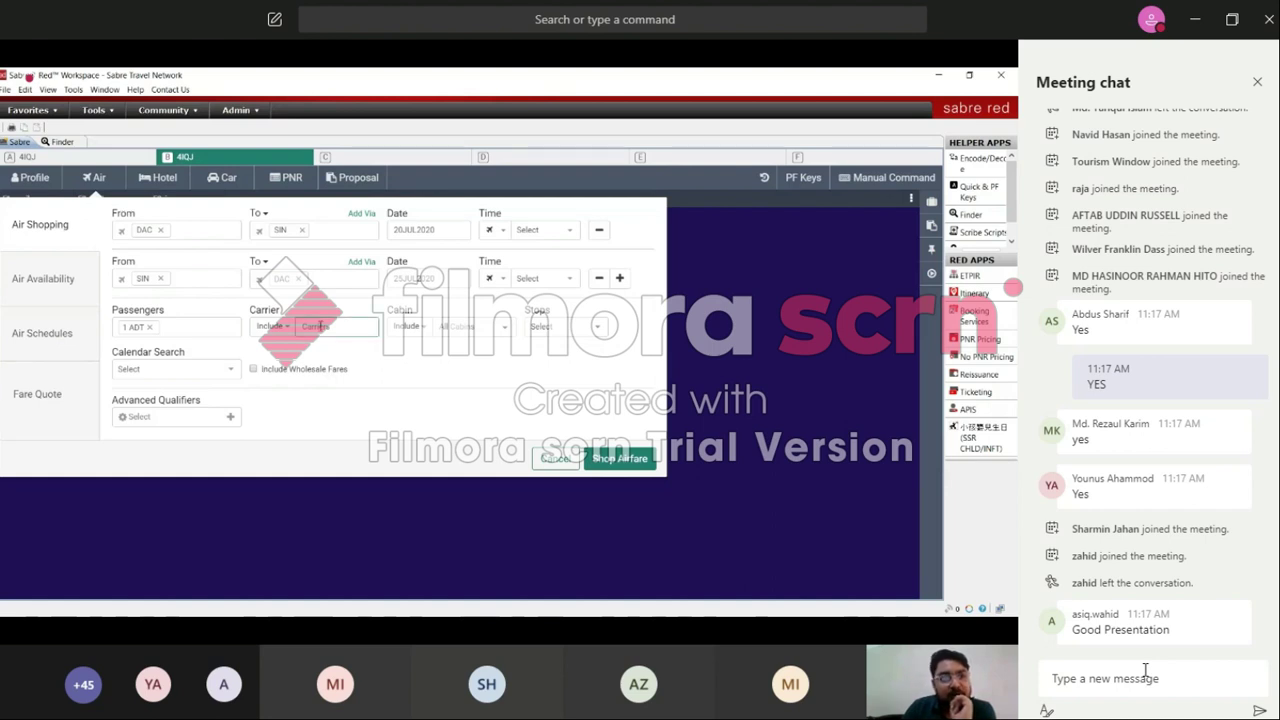
{"action": "left_click", "coordinate": [409, 363]}
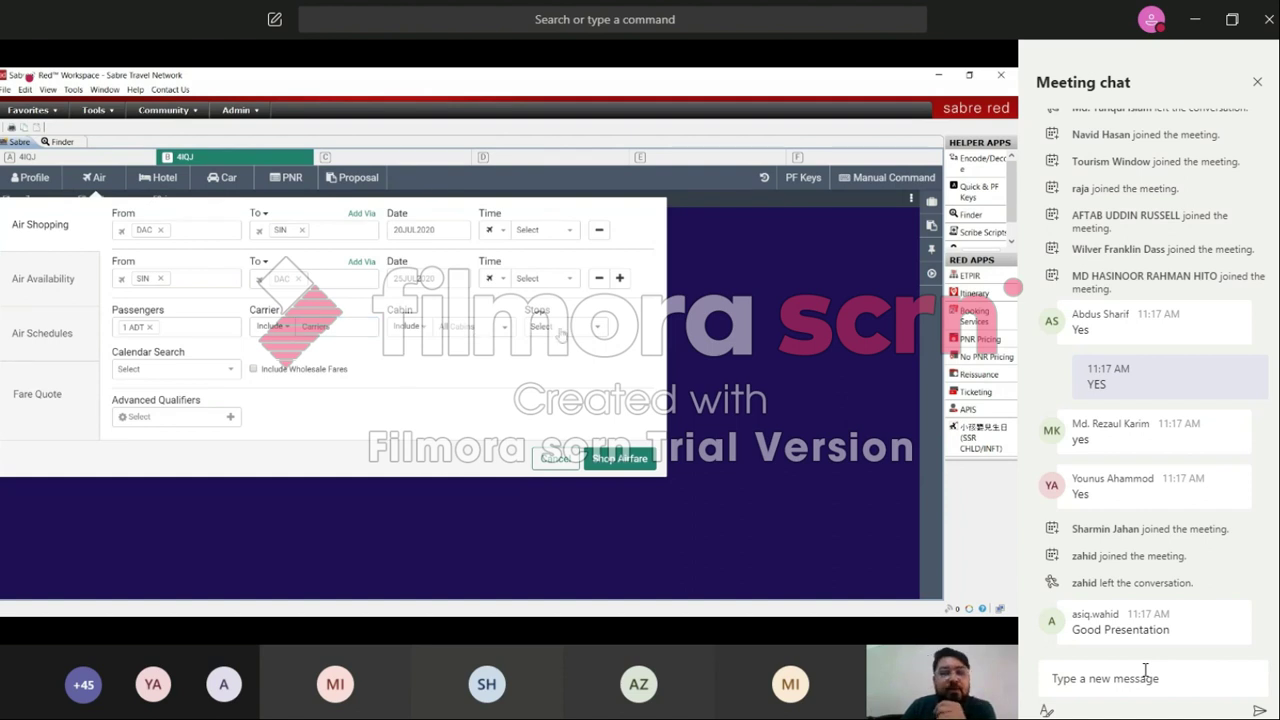
Step: Leave Stops, Advanced Qualifiers and Calendar Search at Select and run the Show Airfare search
{"action": "left_click", "coordinate": [594, 331]}
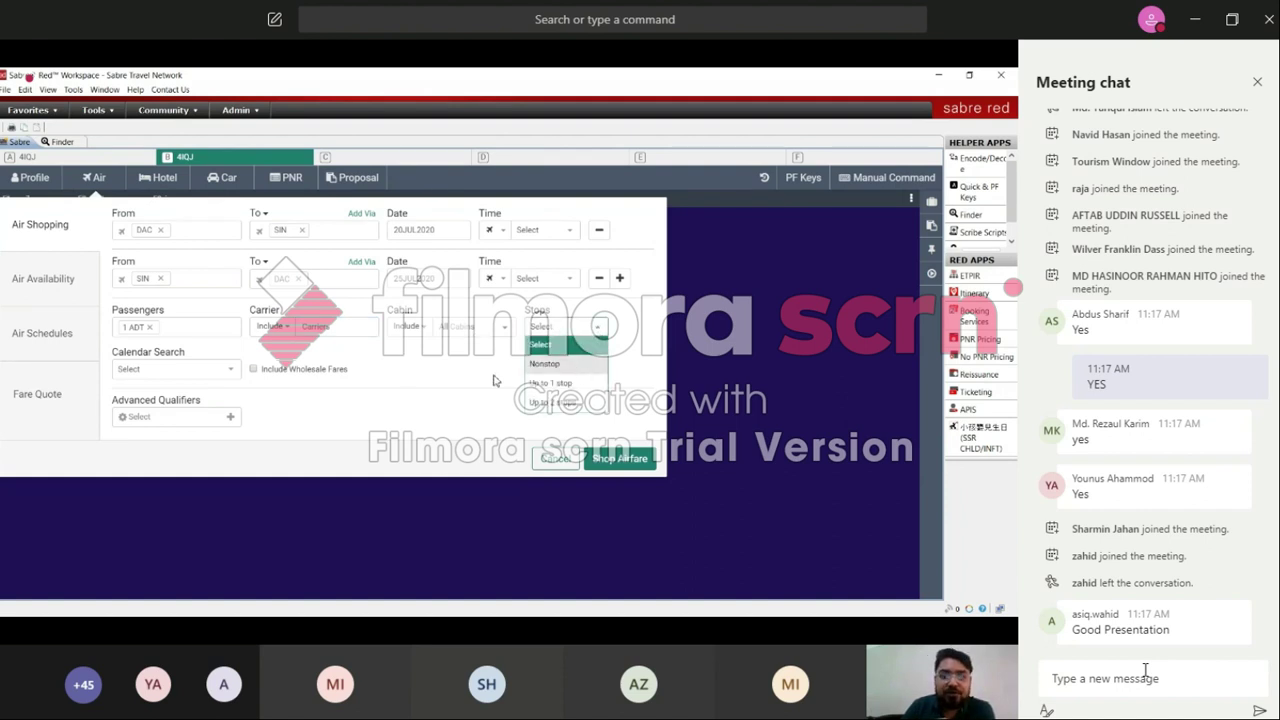
{"action": "left_click", "coordinate": [420, 378]}
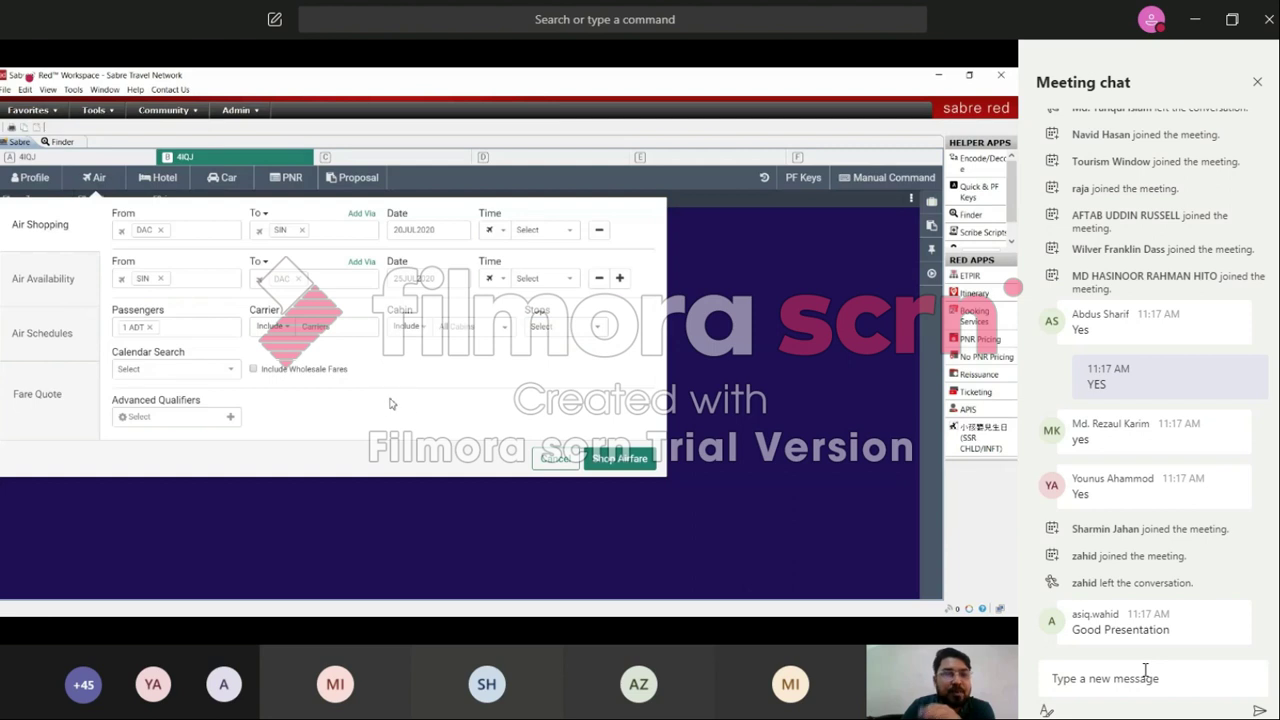
{"action": "left_click", "coordinate": [232, 424]}
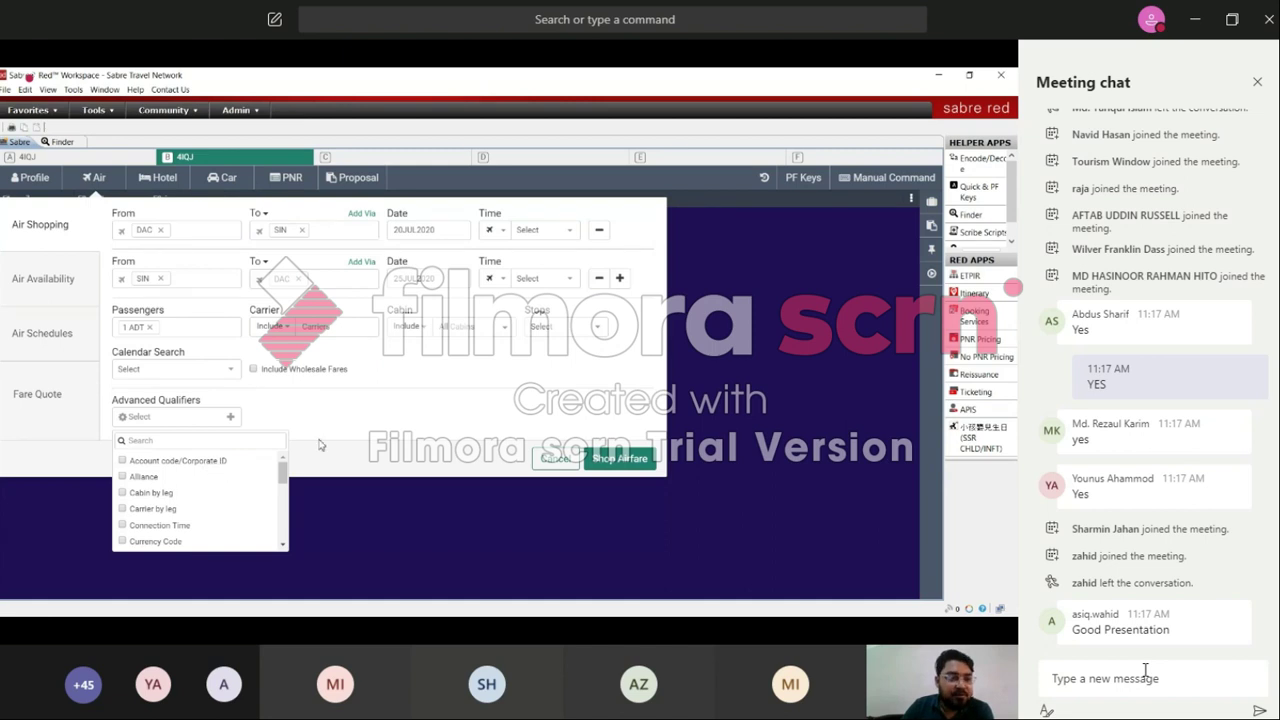
{"action": "left_click", "coordinate": [408, 376]}
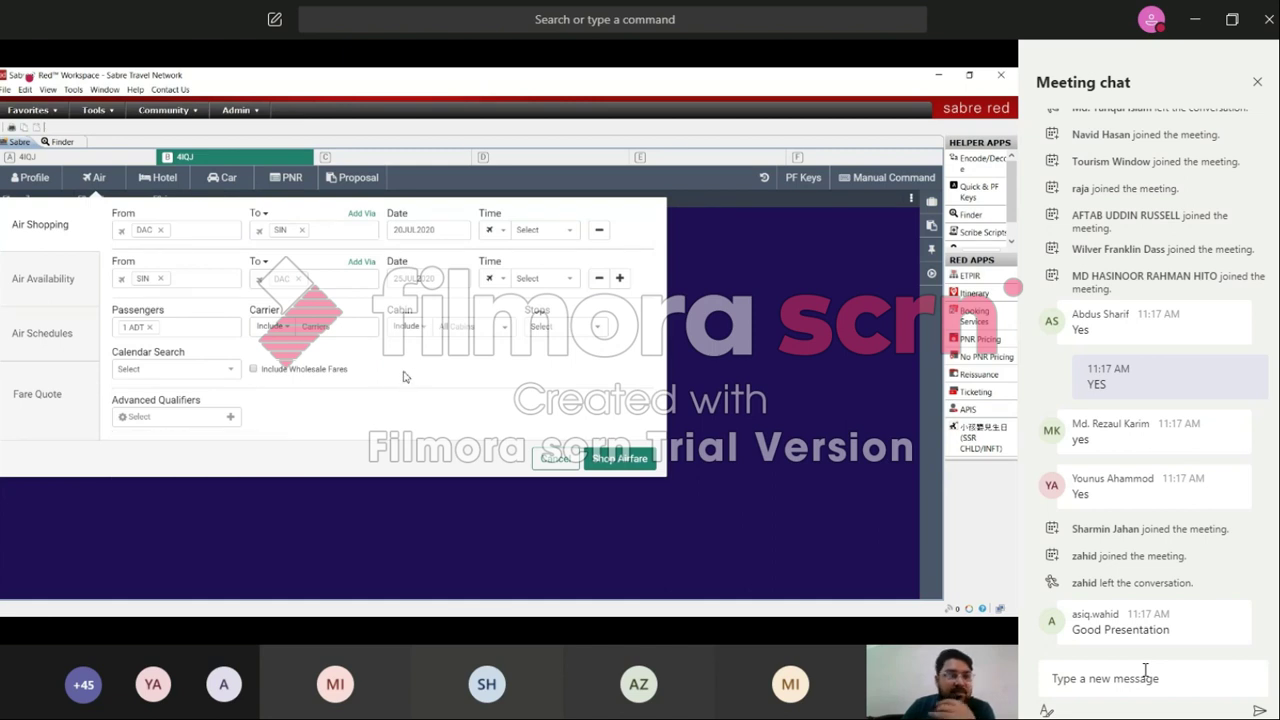
{"action": "left_click", "coordinate": [231, 372]}
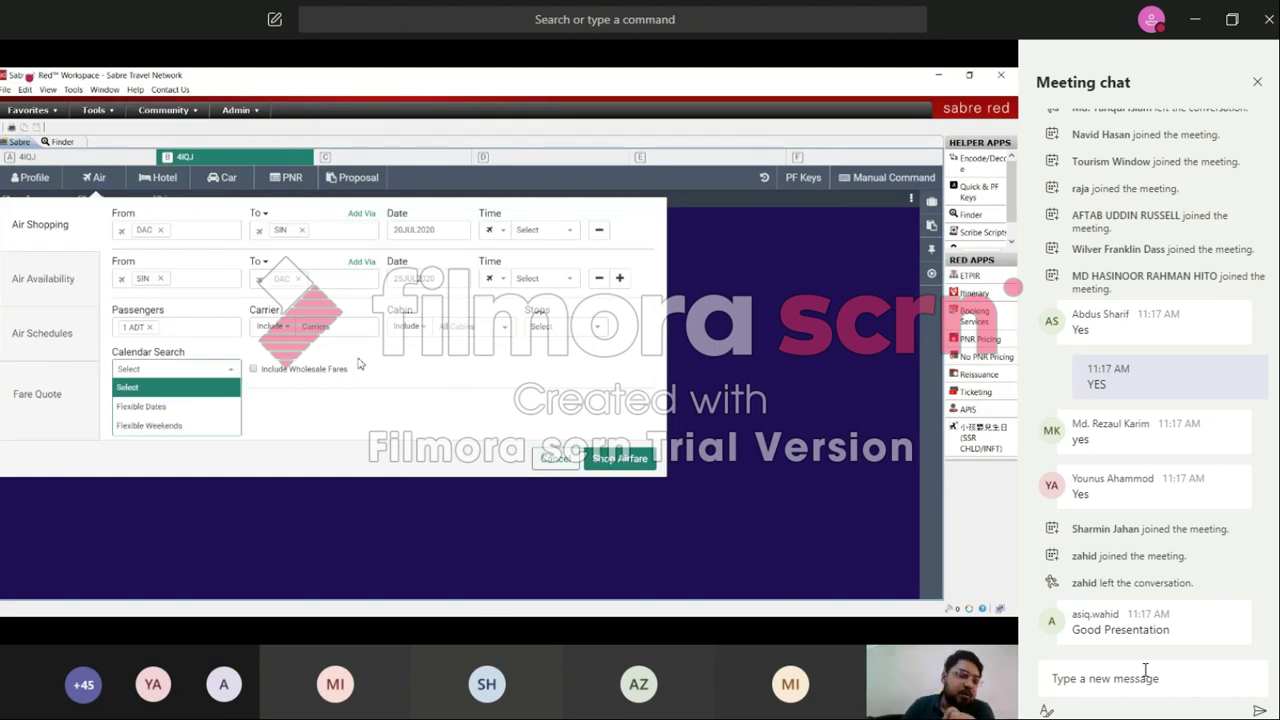
{"action": "left_click", "coordinate": [360, 364]}
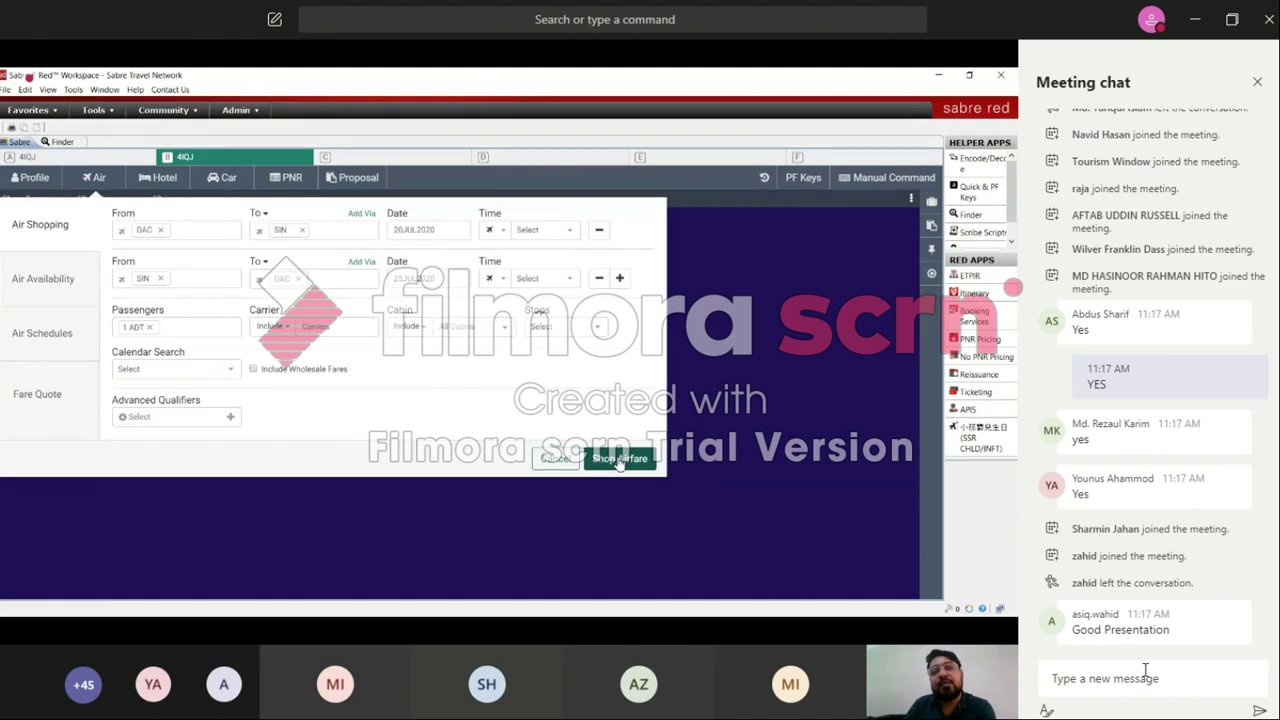
{"action": "left_click", "coordinate": [619, 459]}
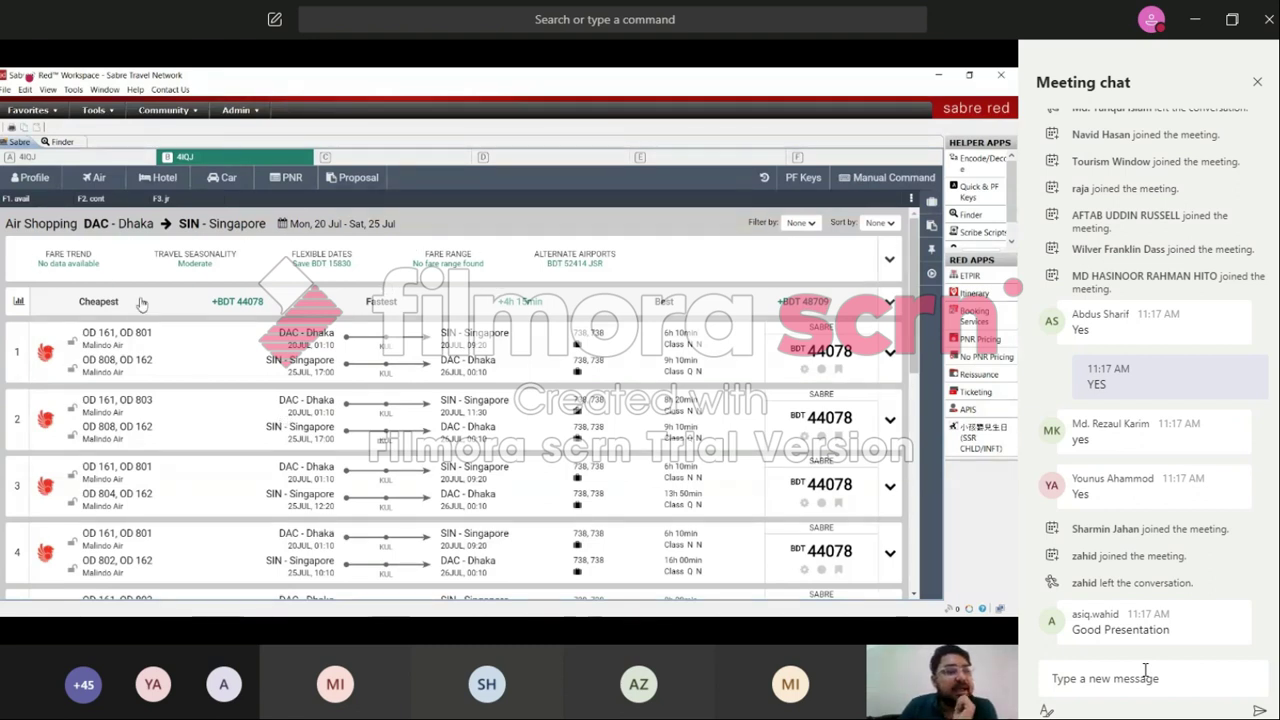
Step: Open the Travel Seasonality chart over the DAC–SIN results, cheapest at BDT 44078
{"action": "left_click", "coordinate": [188, 261]}
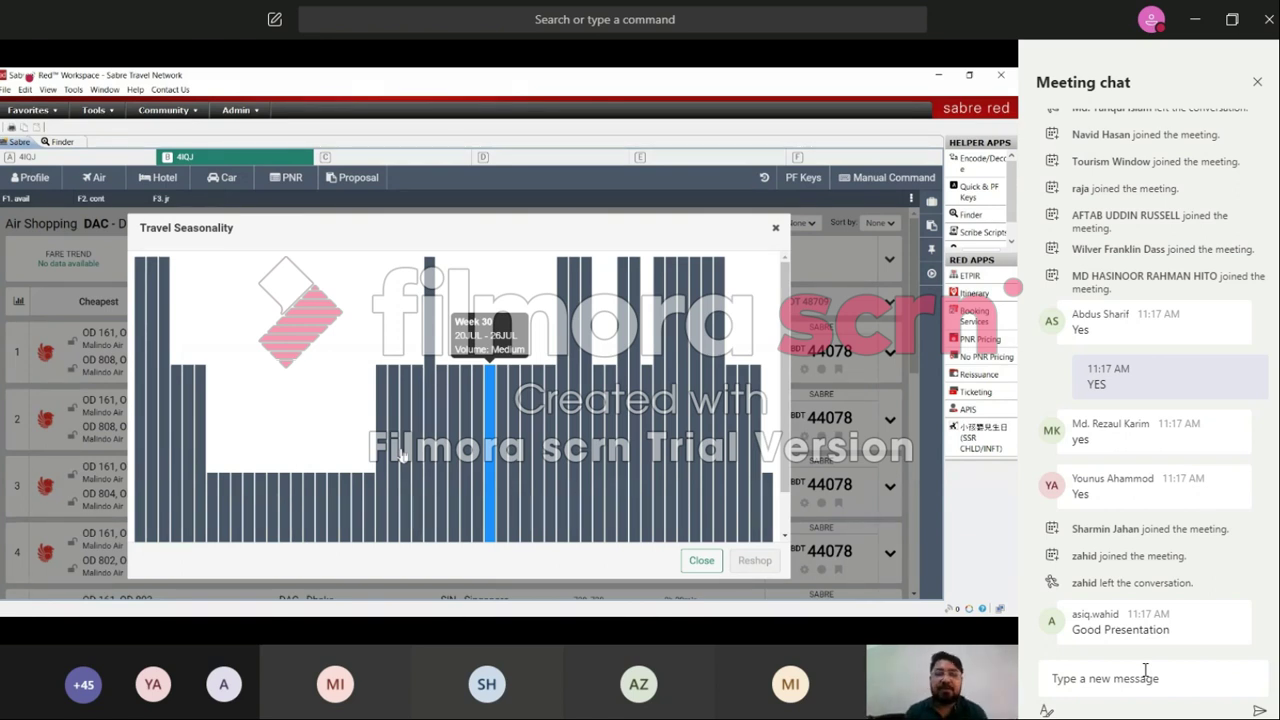
Step: Close the Travel Seasonality chart after reviewing Week 30 (20–26 Jul) as medium volume
{"action": "left_click", "coordinate": [700, 560]}
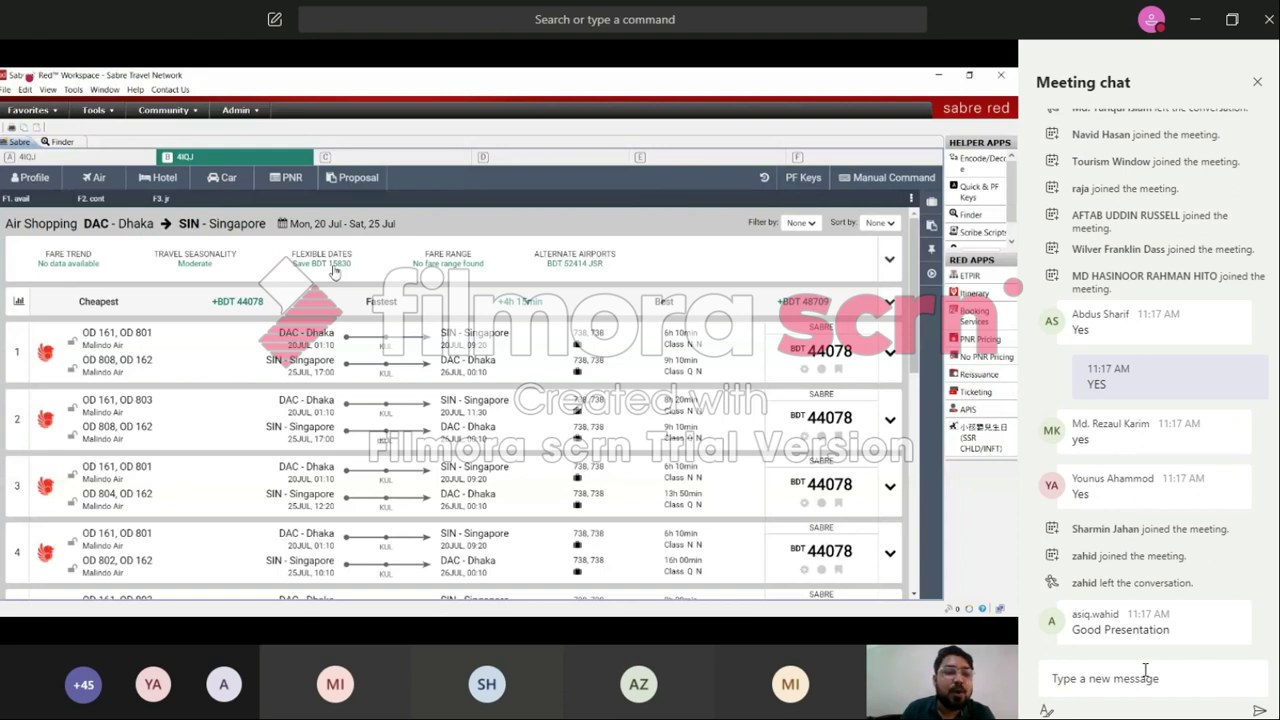
Step: Re-shop with Flexible Dates for Sun 19 Jul – Sat 25 Jul, the BDT 28248 fare
{"action": "left_click", "coordinate": [334, 265]}
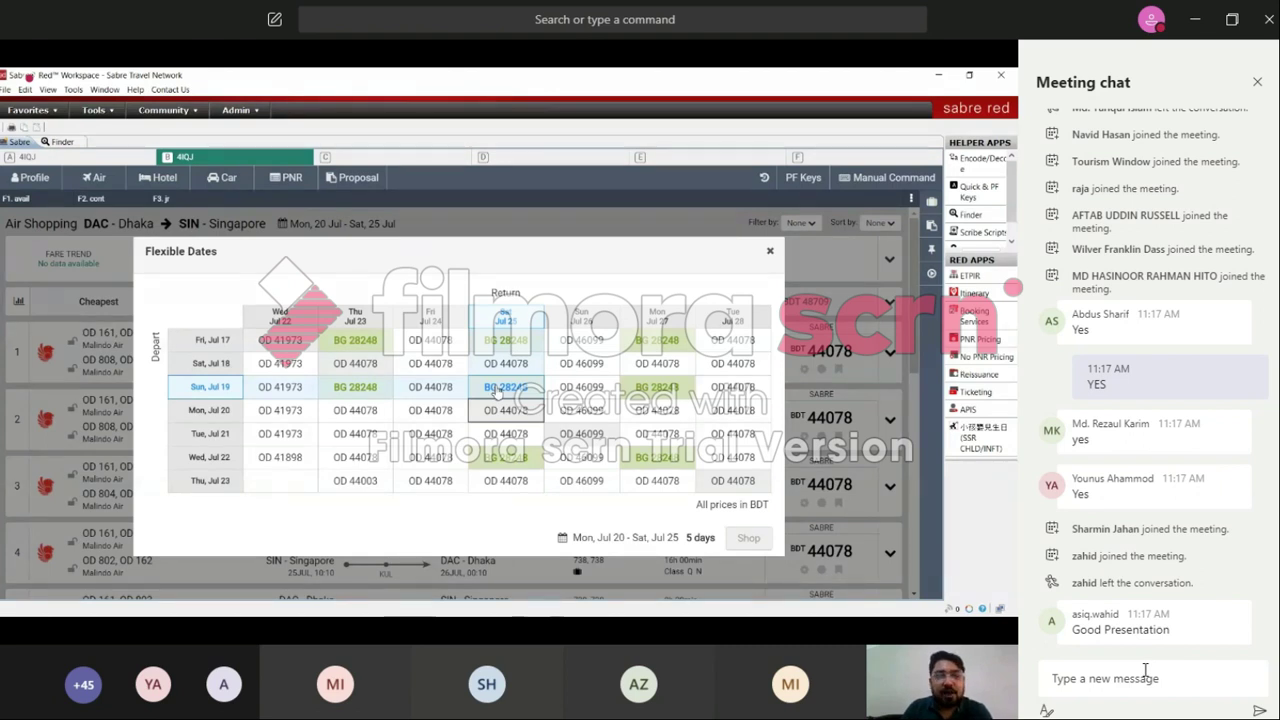
{"action": "left_click", "coordinate": [497, 390]}
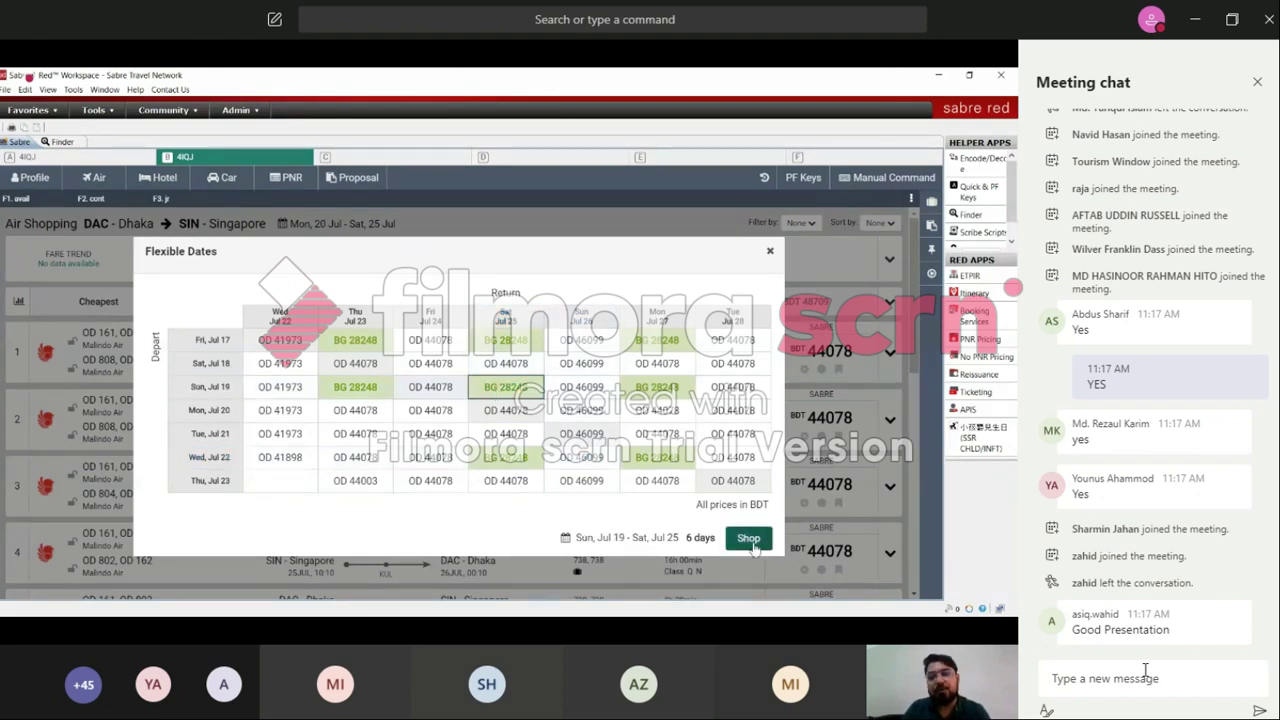
{"action": "left_click", "coordinate": [750, 539]}
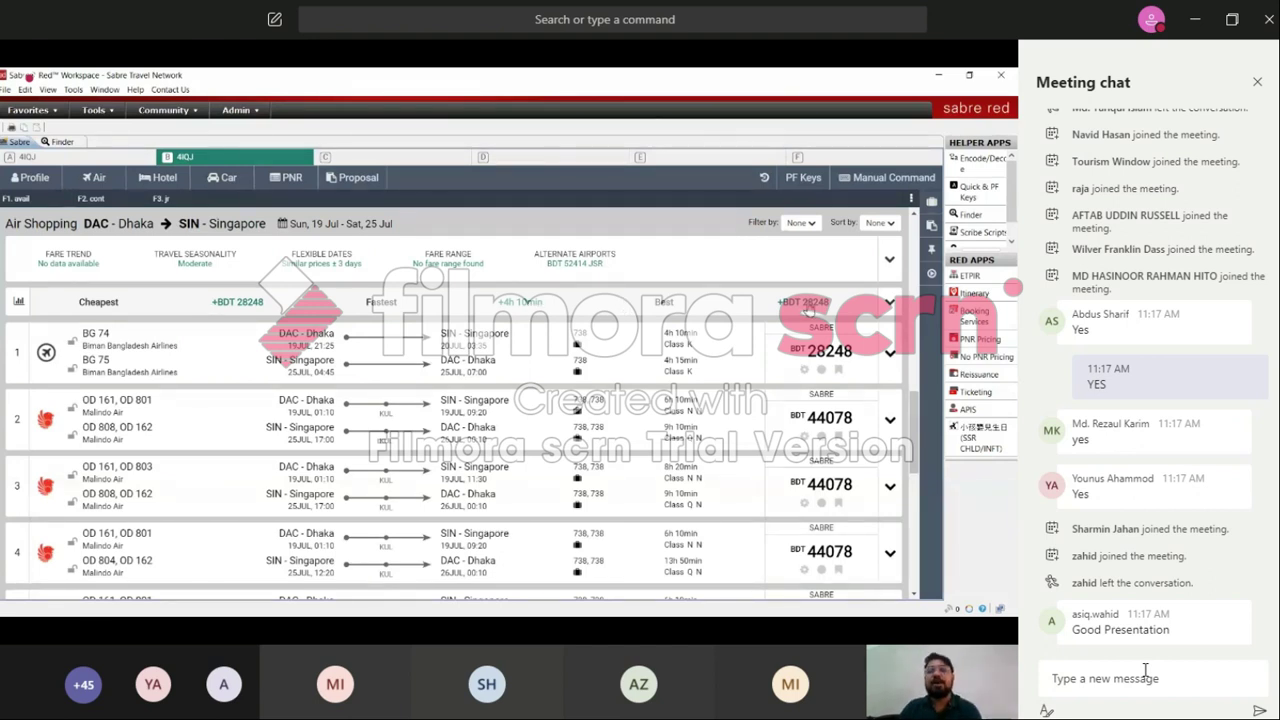
Step: Expand the Cheapest/Fastest/Best summary to show the BG, OD and UL price breakdown
{"action": "left_click", "coordinate": [891, 301]}
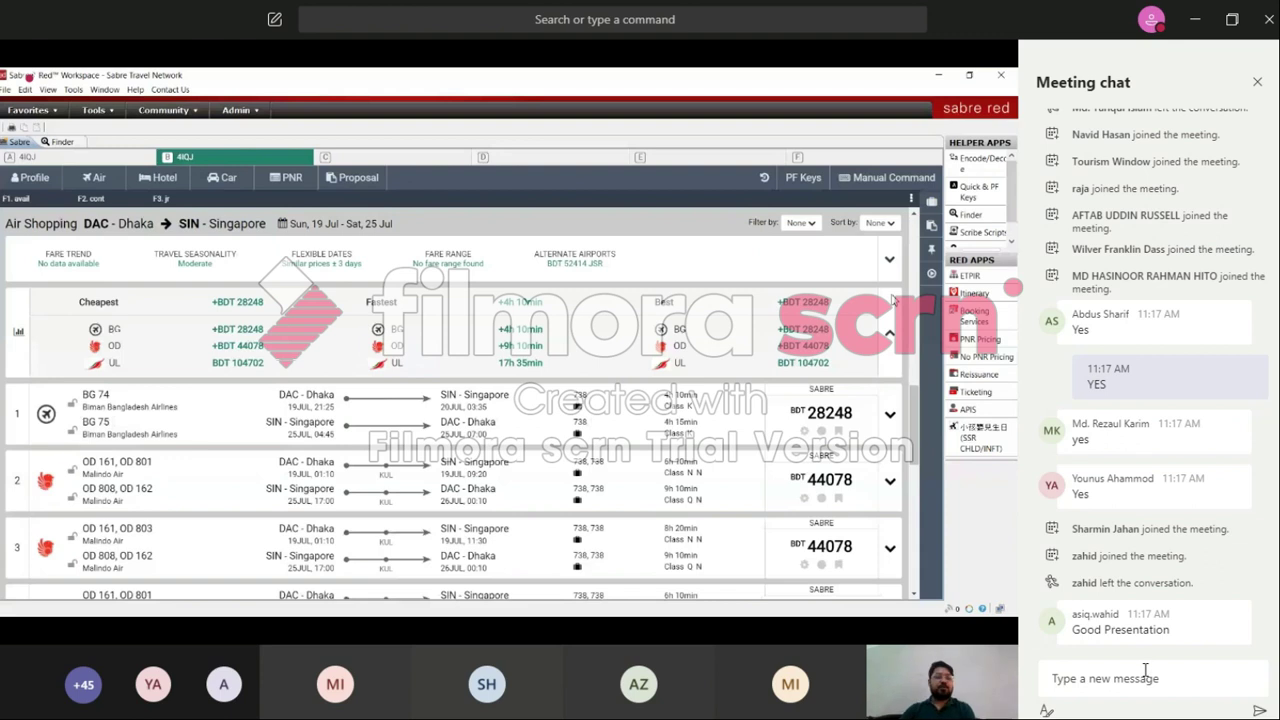
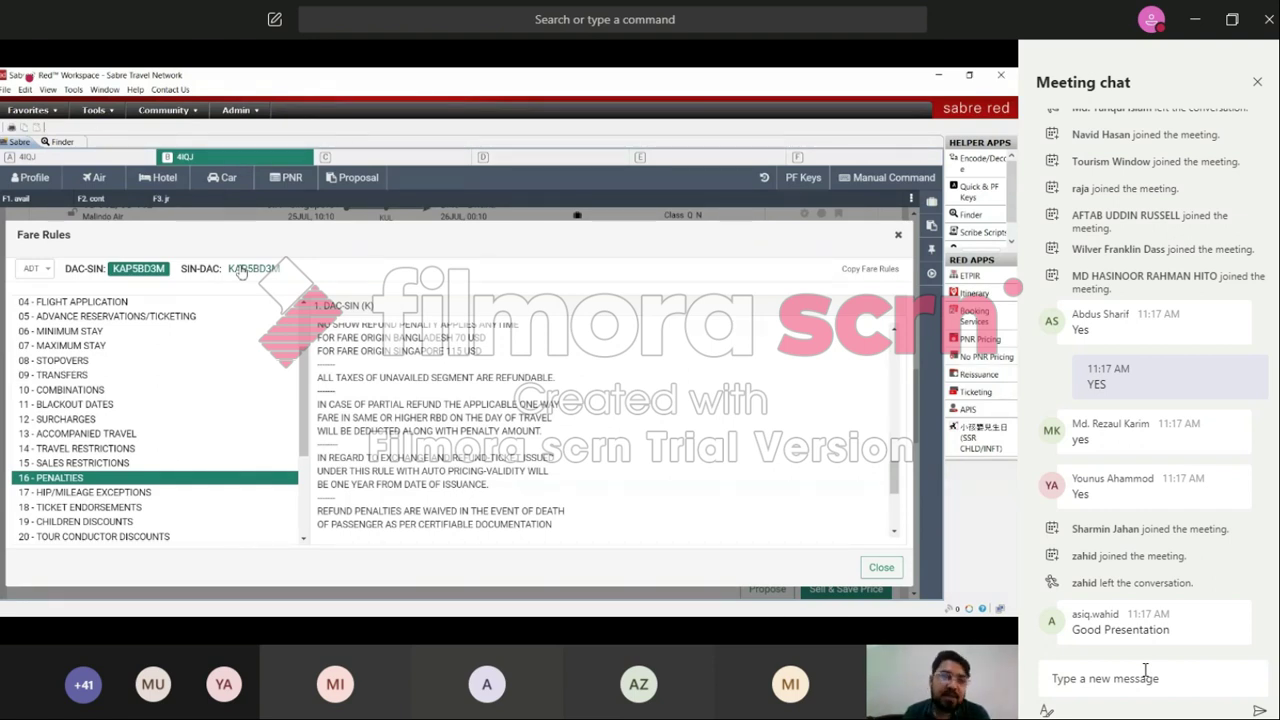
Step: Show the SIN-DAC fare's 16 - PENALTIES rules, then close the Fare Rules dialog
{"action": "left_click", "coordinate": [241, 272]}
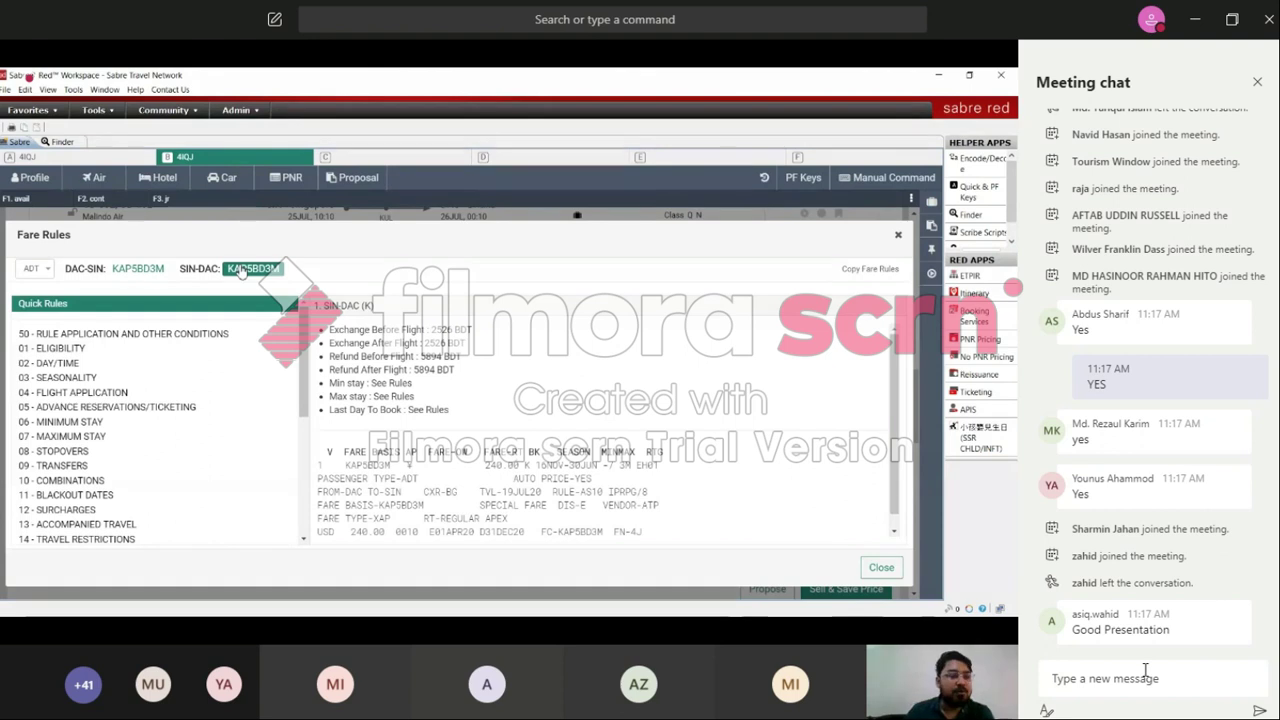
{"action": "scroll", "coordinate": [307, 404], "scroll_direction": "down", "scroll_amount": 3}
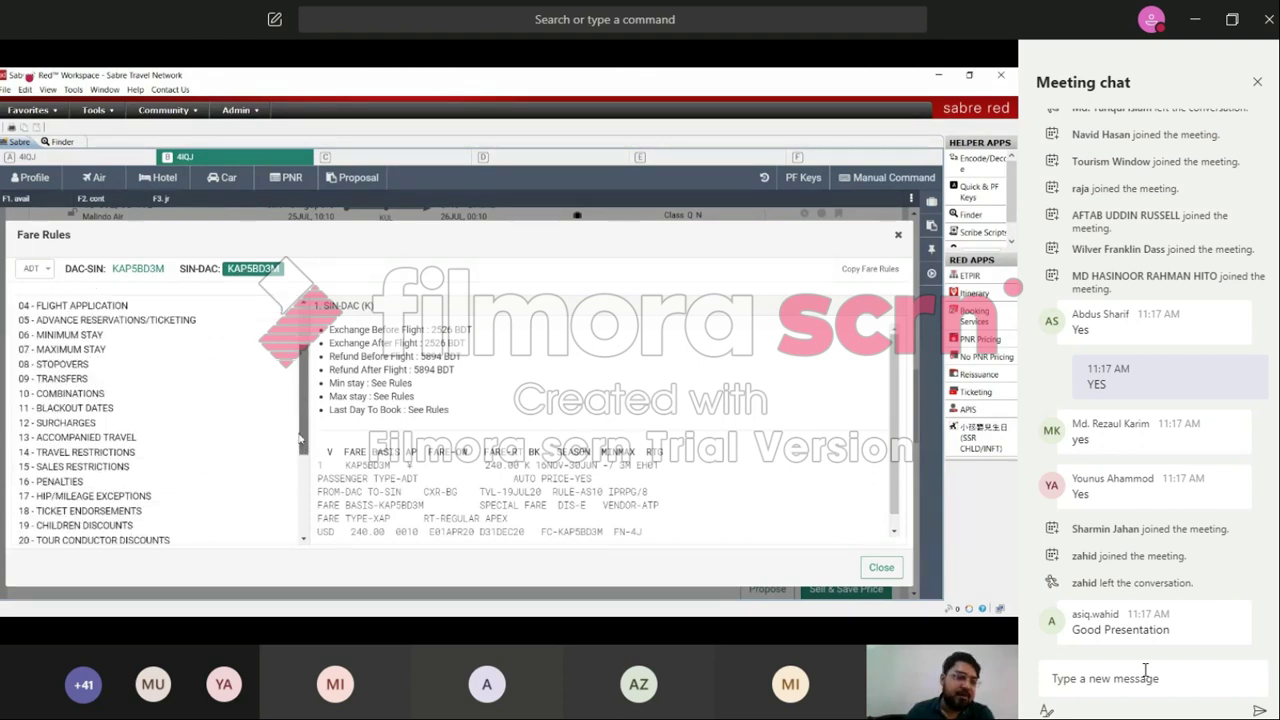
{"action": "left_click", "coordinate": [67, 484]}
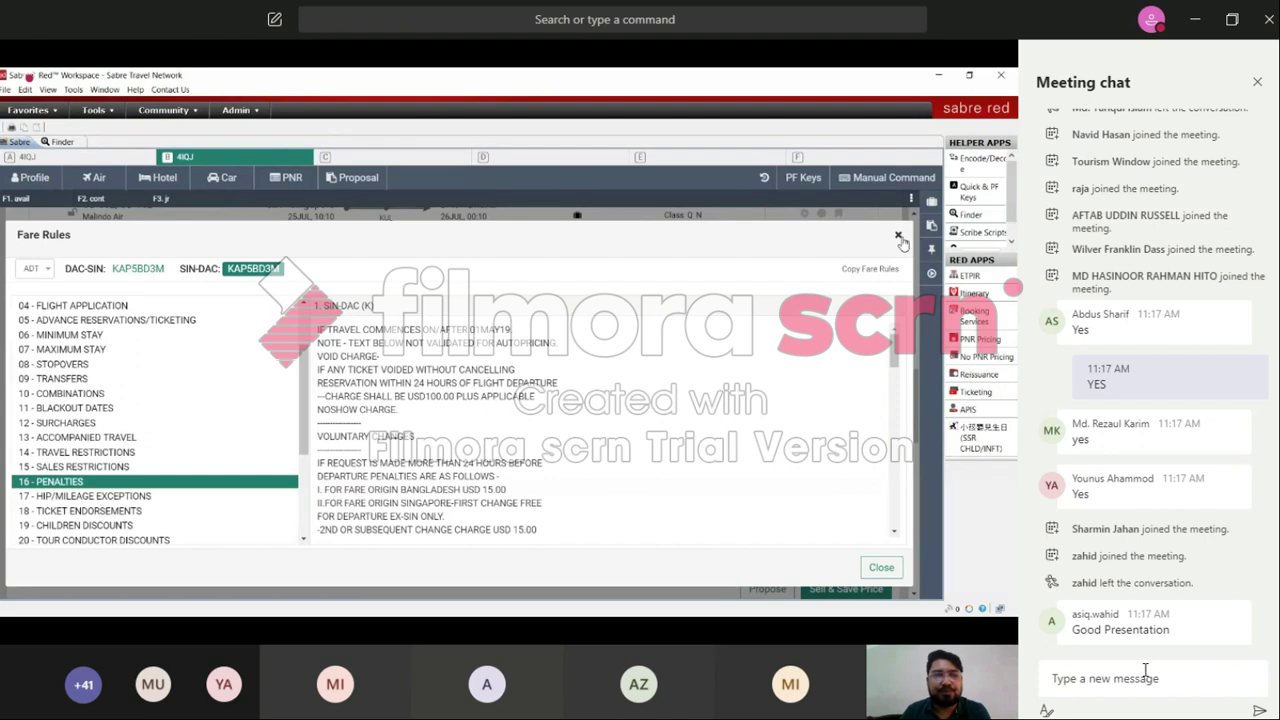
{"action": "left_click", "coordinate": [899, 236]}
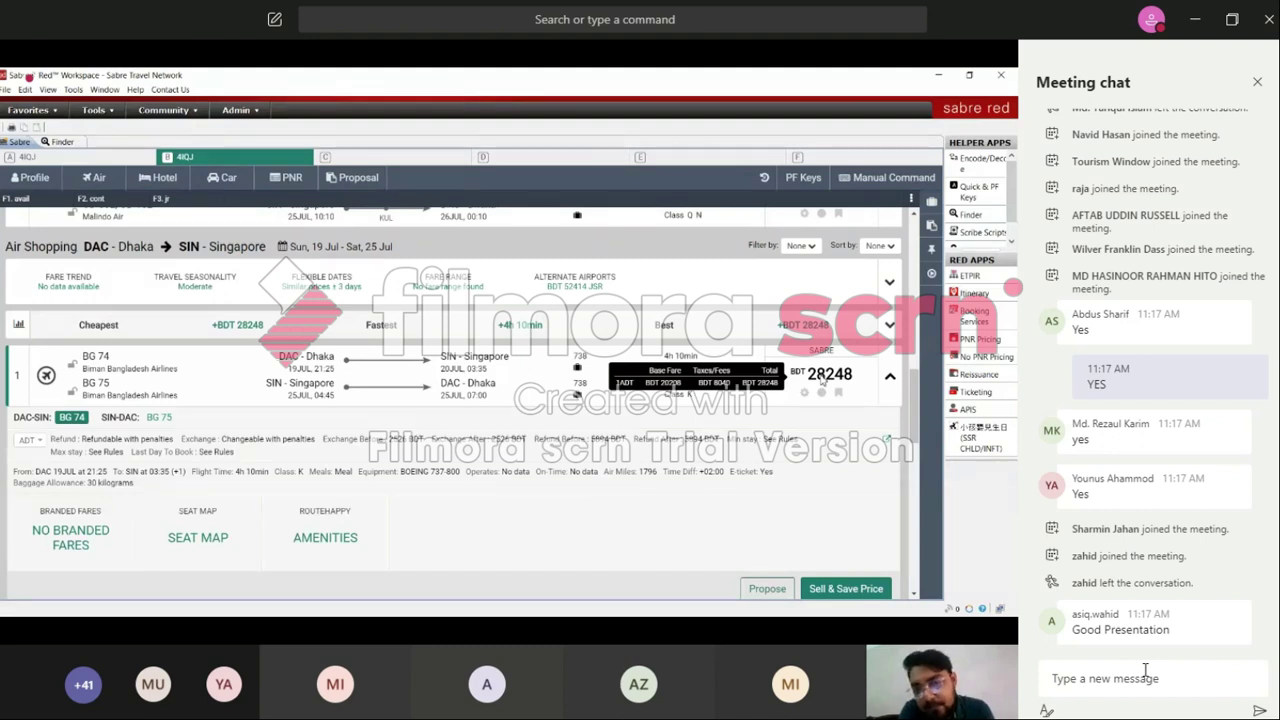
Step: Send the reply YES in the Teams meeting chat
{"action": "left_click", "coordinate": [1145, 671]}
{"action": "type", "text": "YES"}
{"action": "key", "text": "Return"}
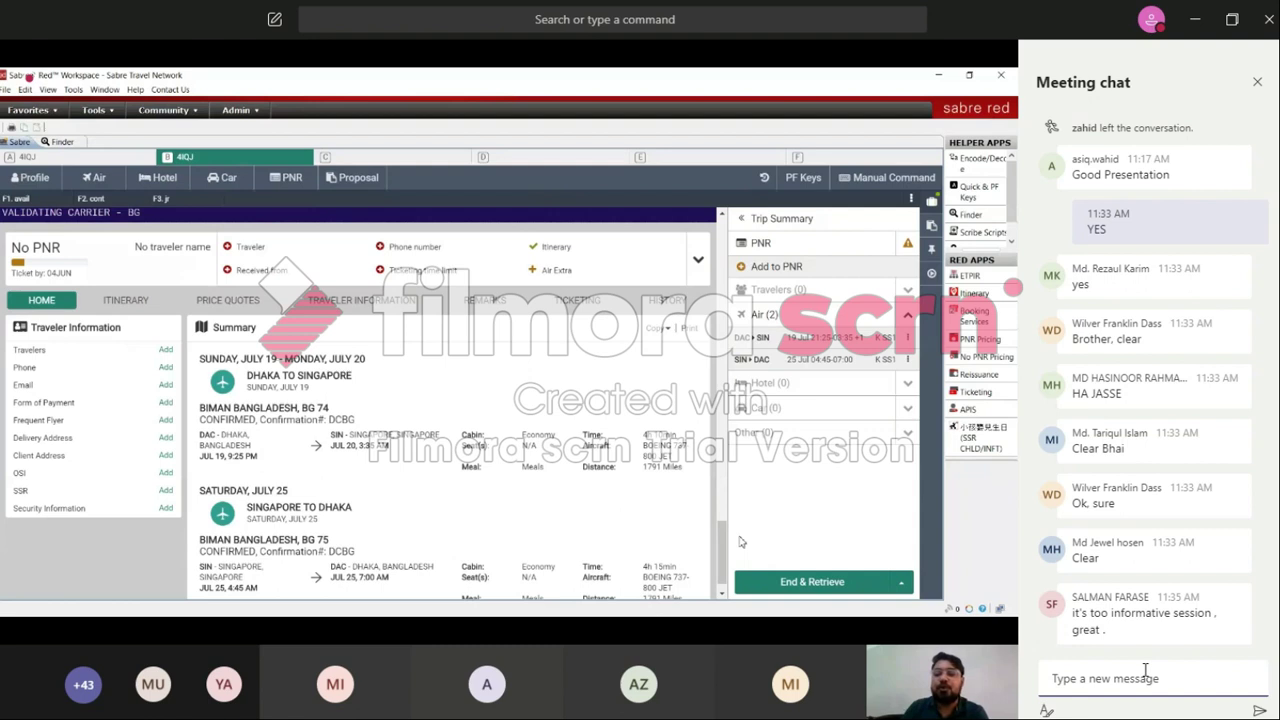
{"action": "scroll", "coordinate": [722, 572], "scroll_direction": "down", "scroll_amount": 1}
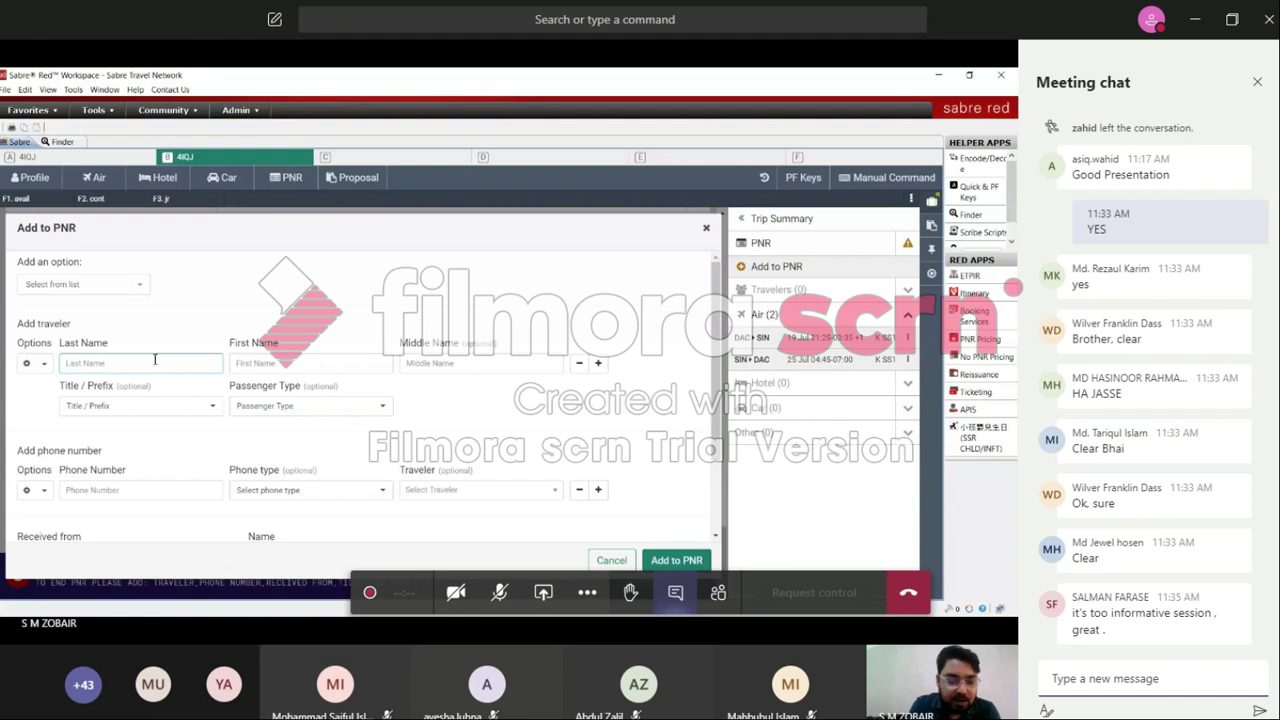
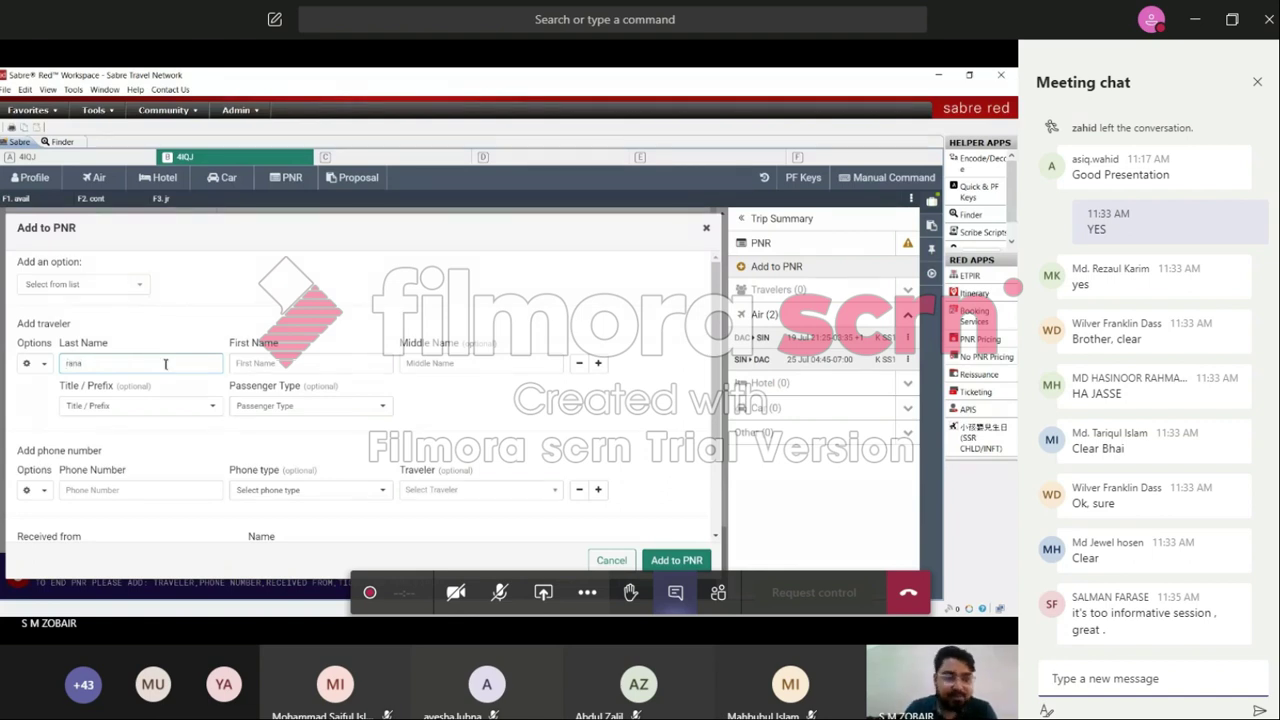
Step: Enter the traveler's last and first names and set the title to Mr
{"action": "left_click", "coordinate": [258, 364]}
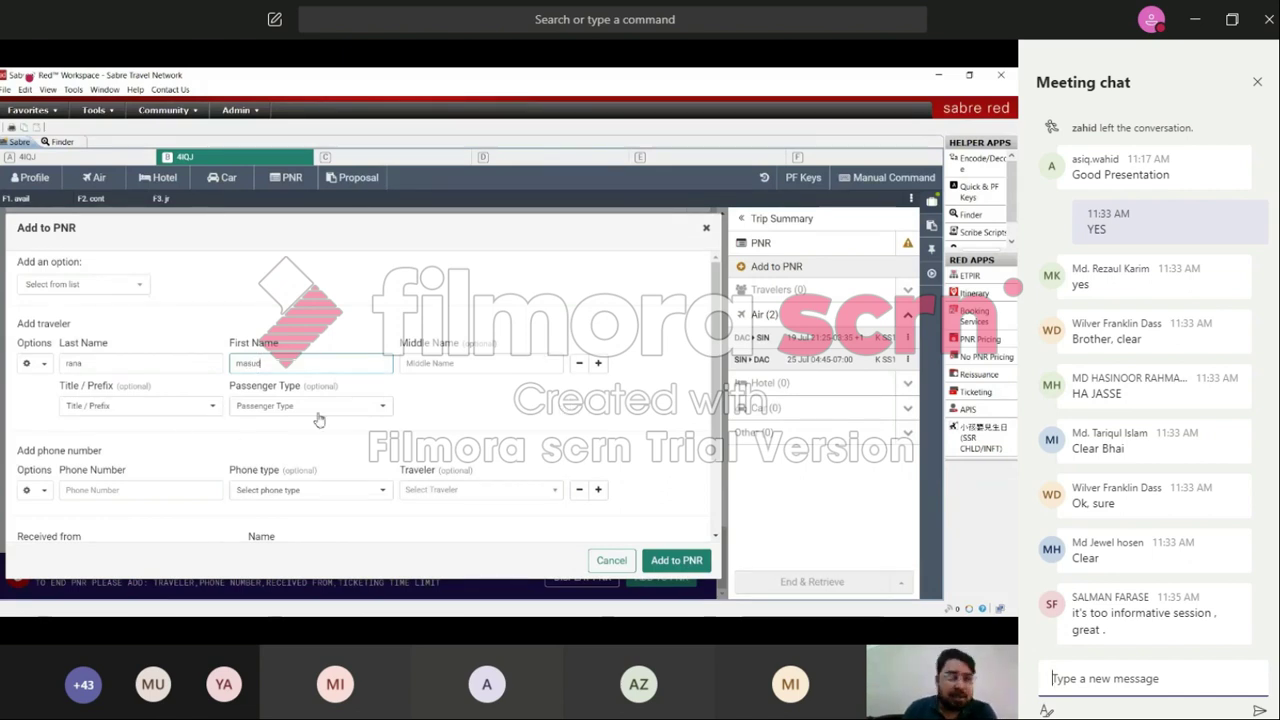
{"action": "left_click", "coordinate": [211, 410]}
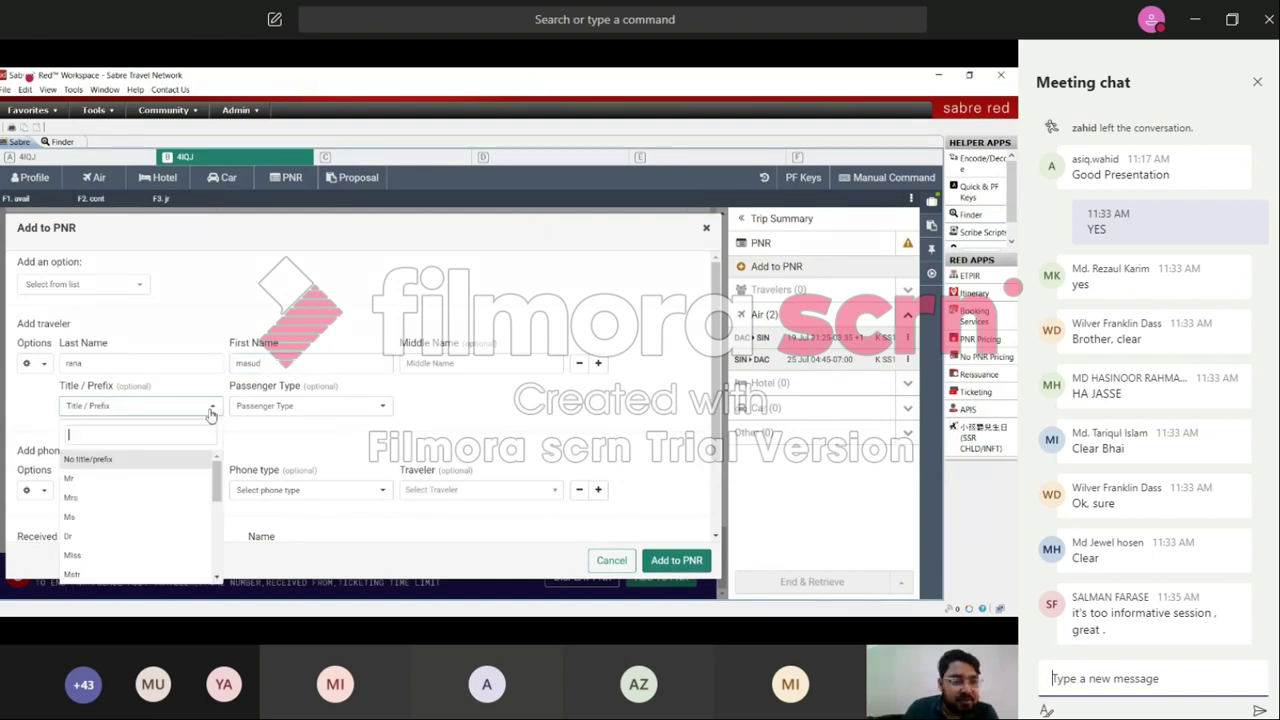
{"action": "left_click", "coordinate": [94, 484]}
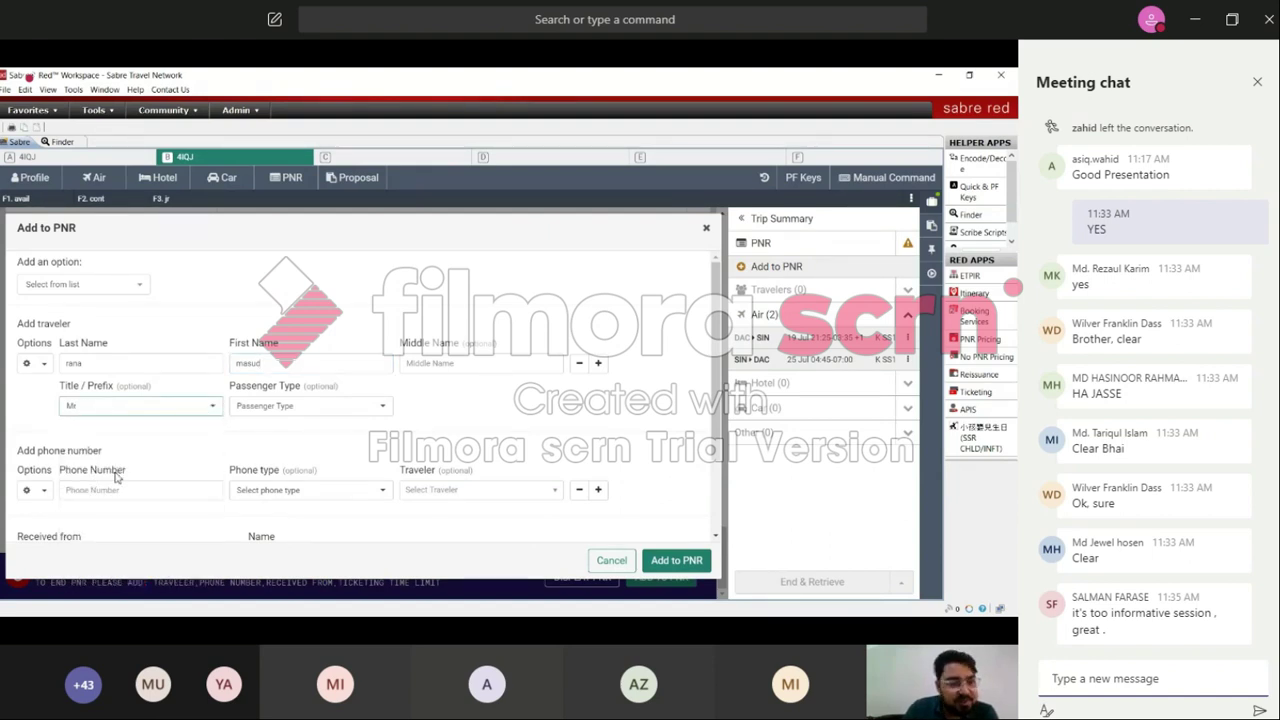
{"action": "left_click", "coordinate": [366, 412]}
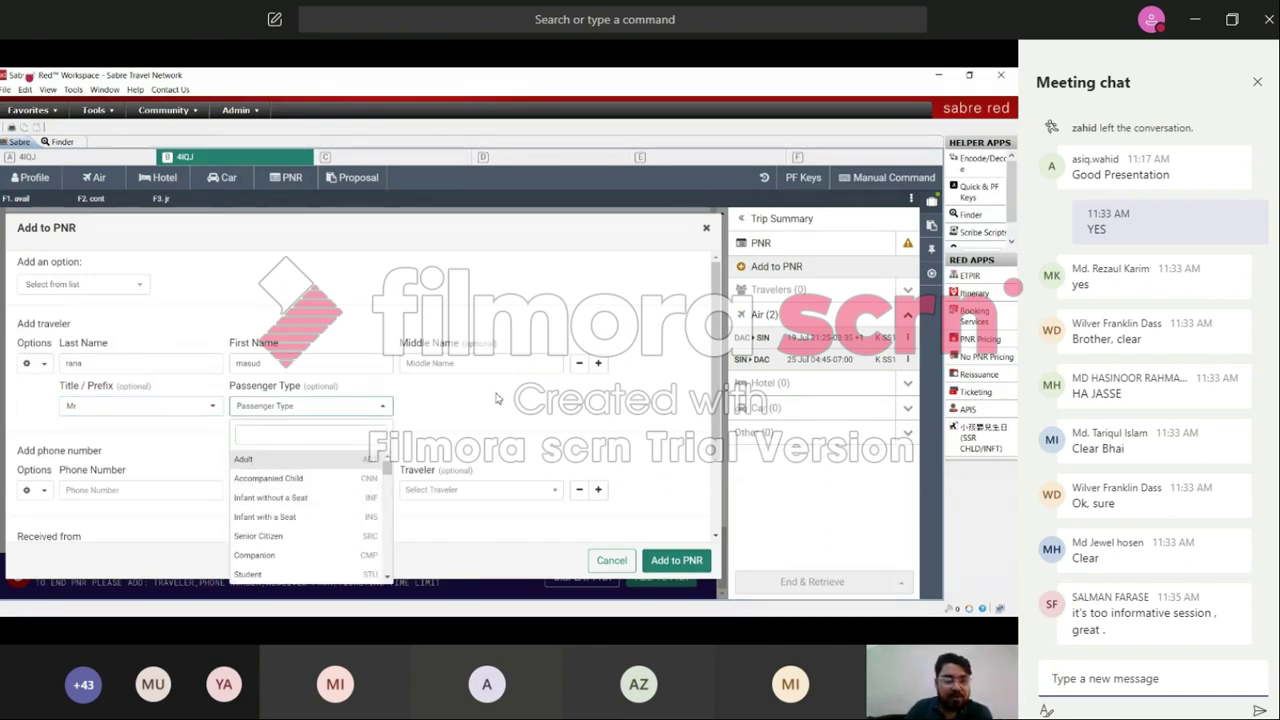
{"action": "left_click", "coordinate": [285, 432]}
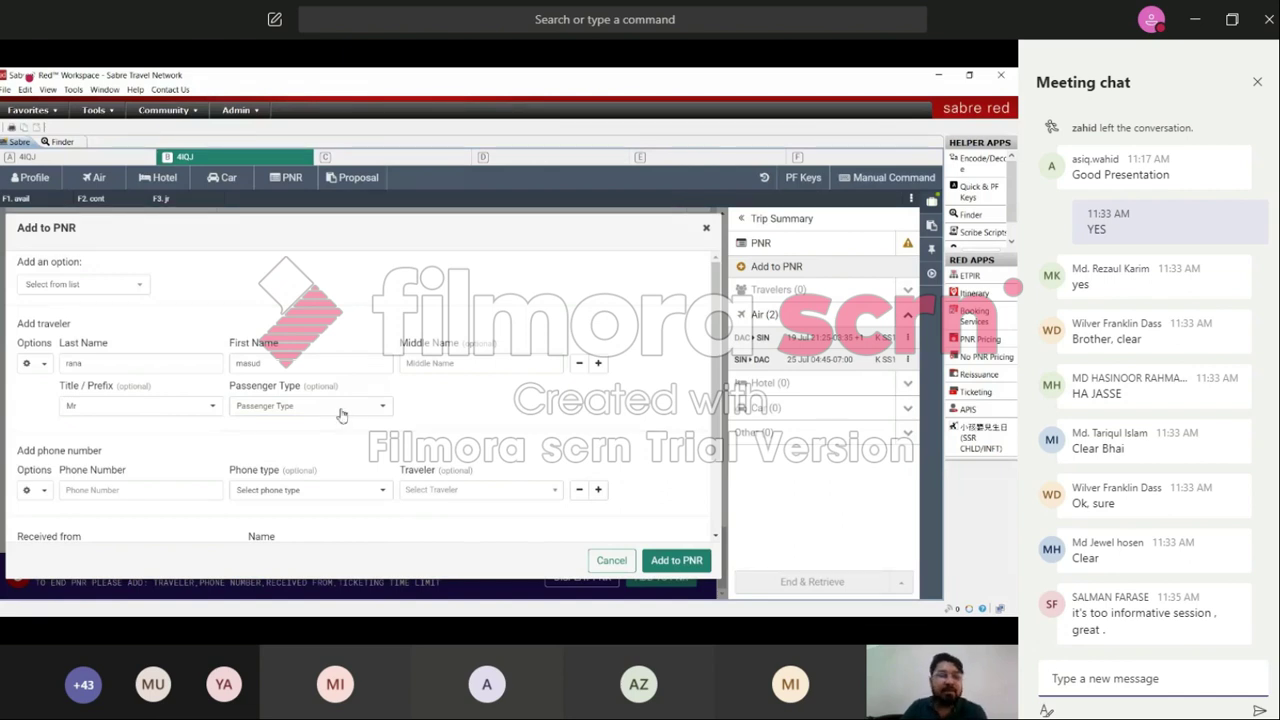
Step: Add the traveler's phone number with phone type Cell
{"action": "scroll", "coordinate": [600, 450], "scroll_direction": "down", "scroll_amount": 3}
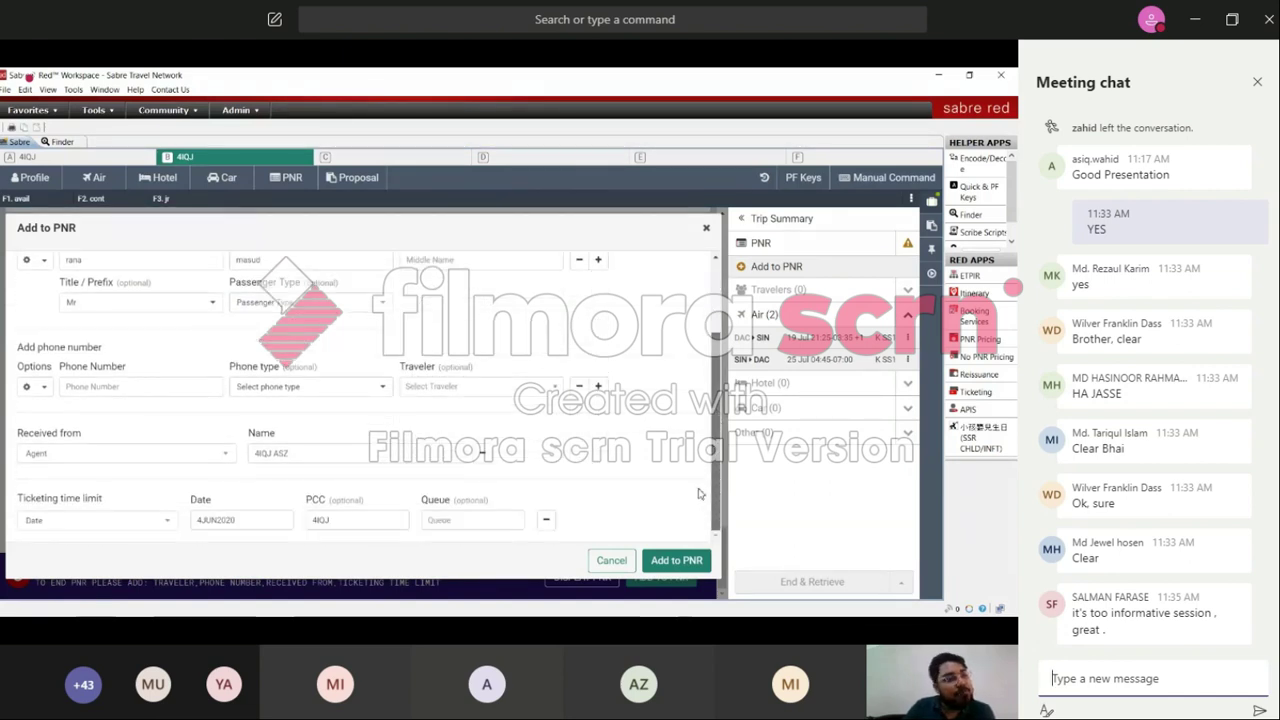
{"action": "left_click", "coordinate": [125, 385]}
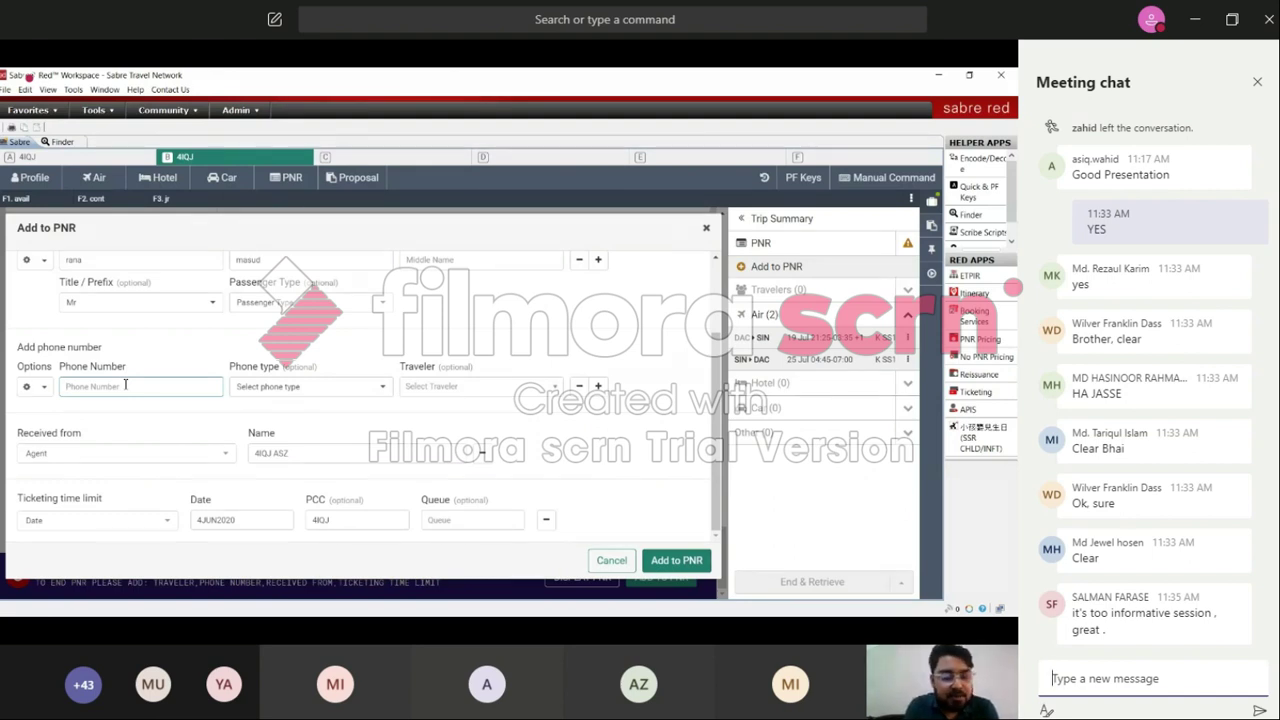
{"action": "type", "text": "874"}
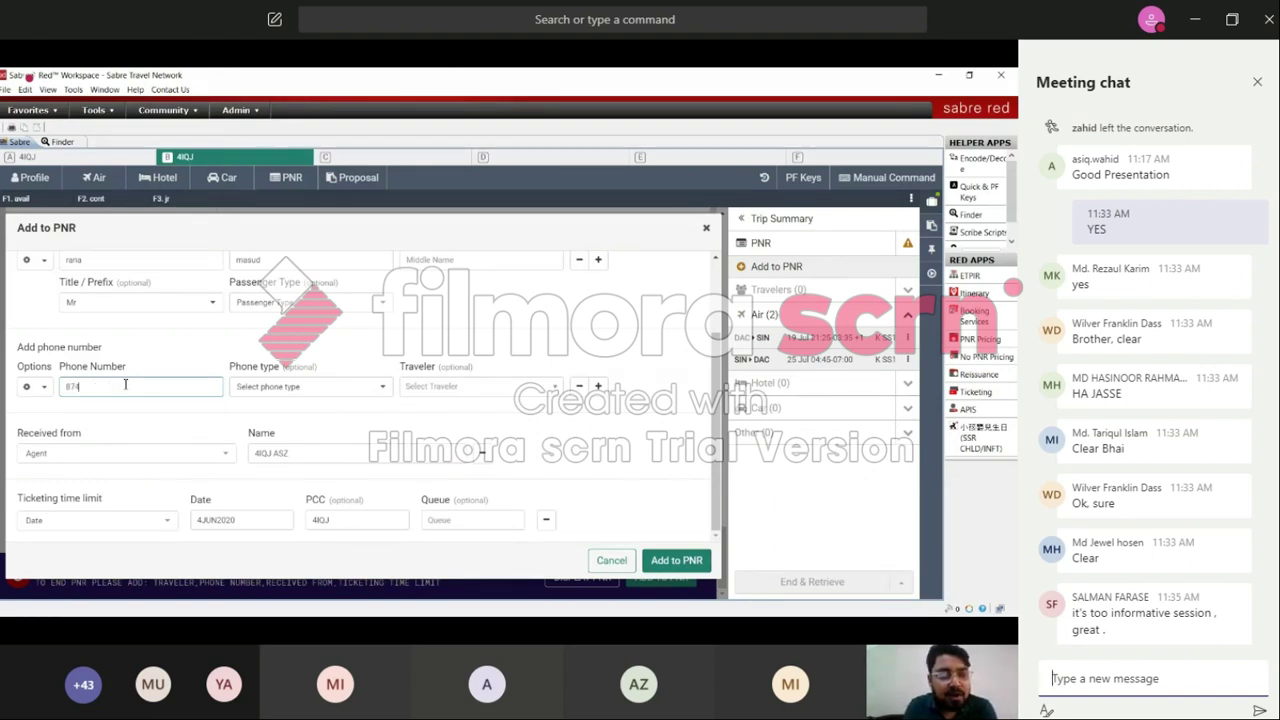
{"action": "type", "text": "5678"}
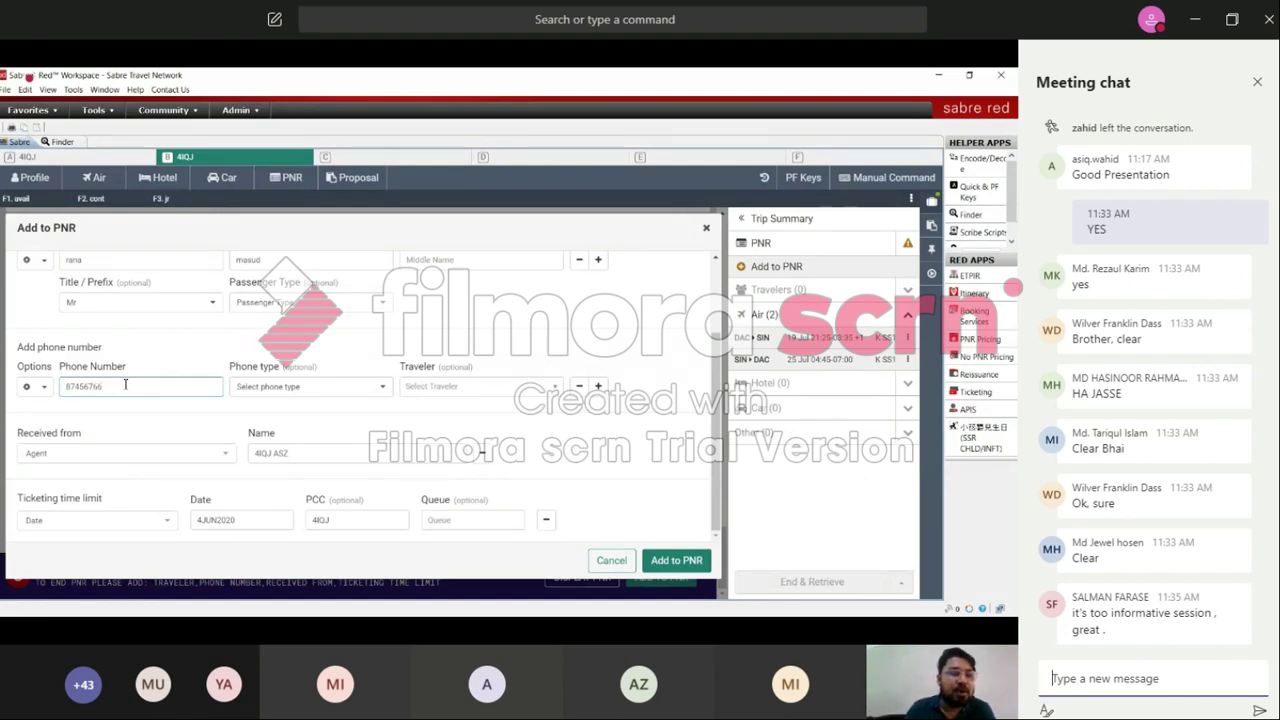
{"action": "left_click", "coordinate": [382, 396]}
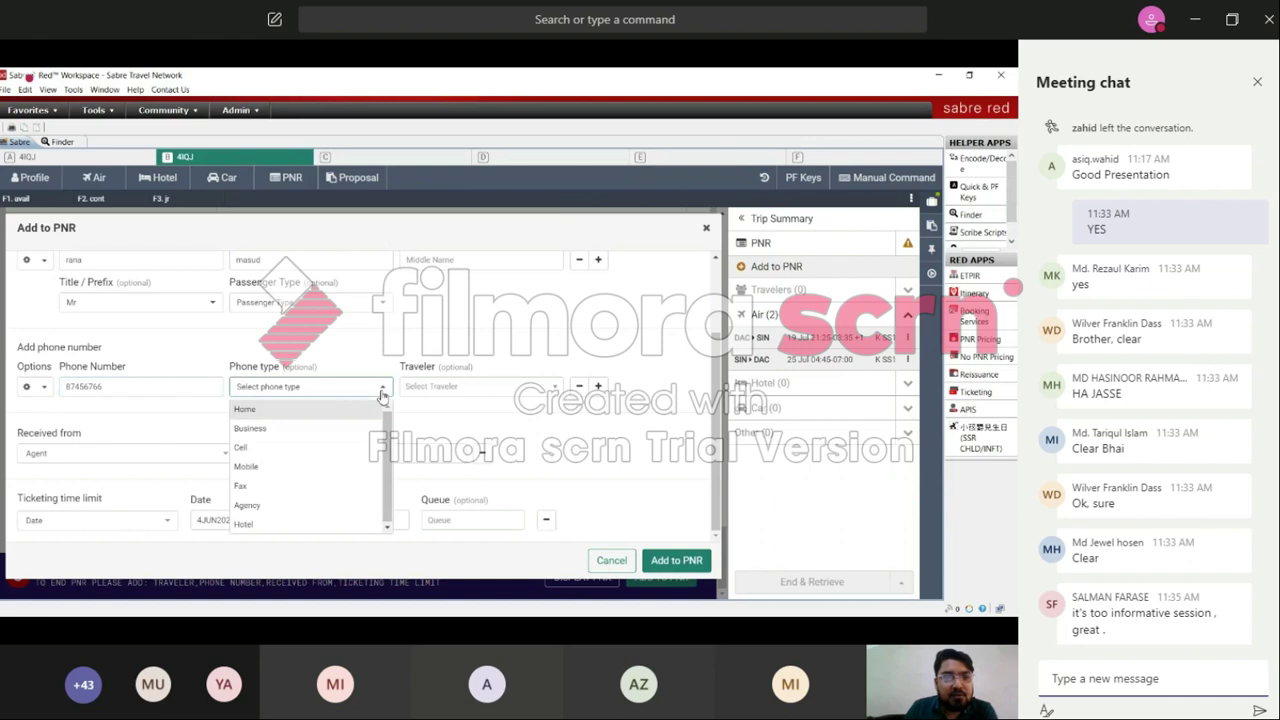
{"action": "left_click", "coordinate": [262, 450]}
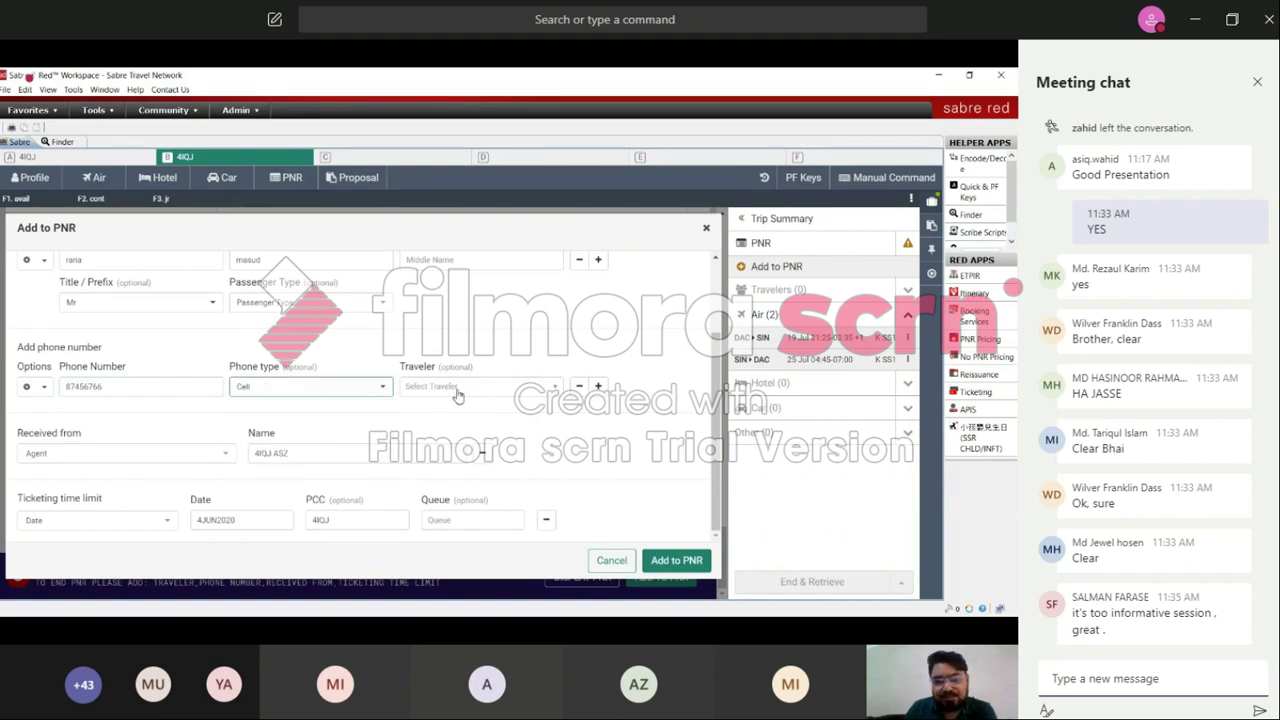
{"action": "left_click", "coordinate": [556, 388]}
{"action": "left_click", "coordinate": [556, 388]}
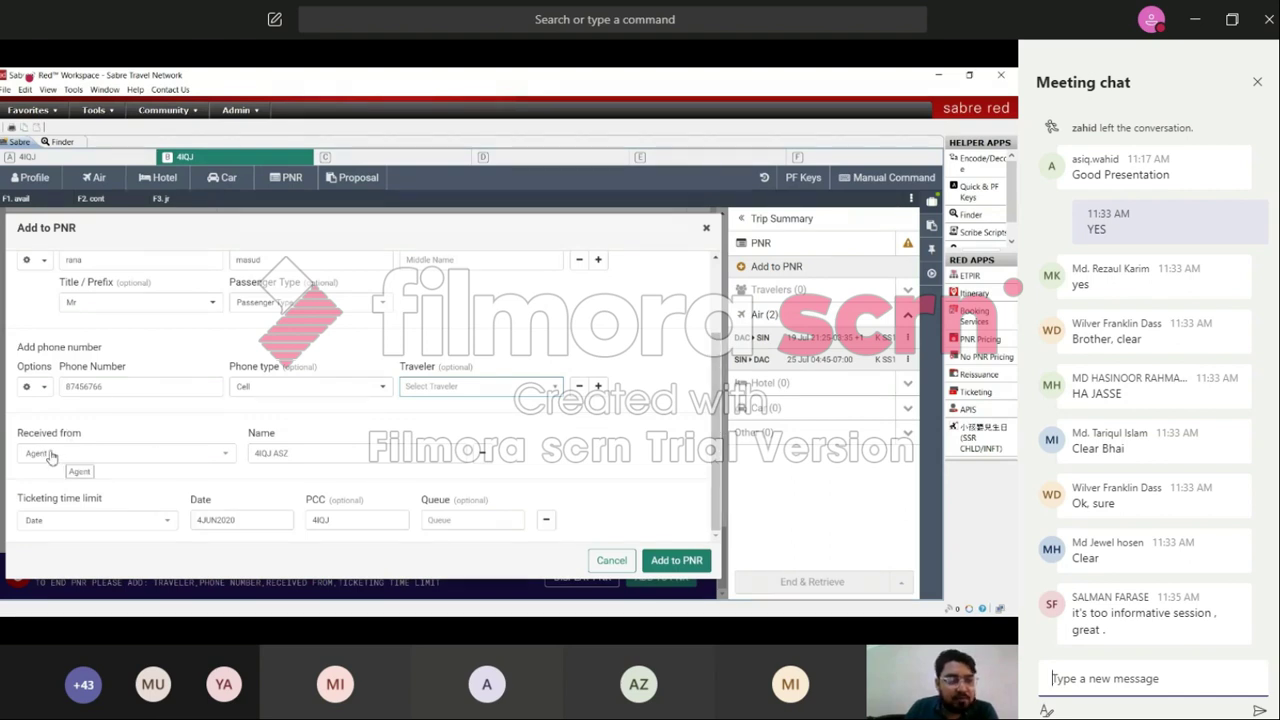
Step: Replace the received-from name, set ticketing time limit to Today, and add to PNR
{"action": "left_click", "coordinate": [300, 453]}
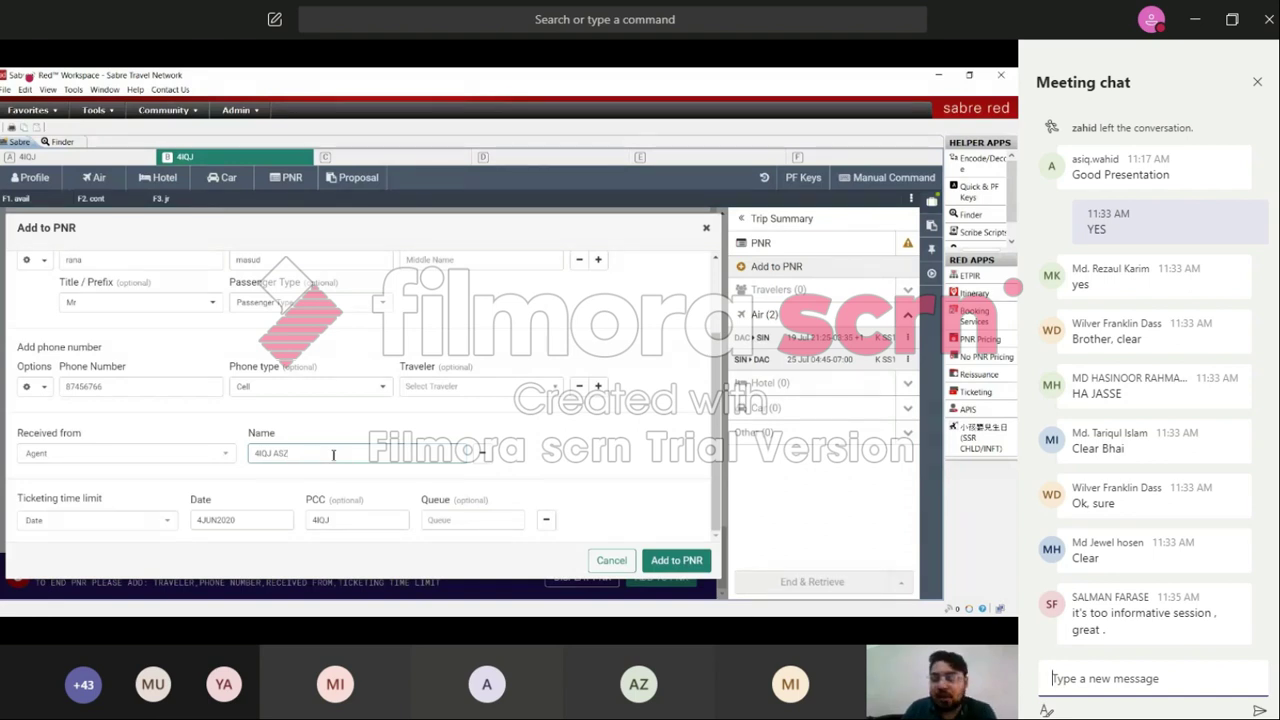
{"action": "key", "text": "BackSpace"}
{"action": "key", "text": "BackSpace"}
{"action": "key", "text": "BackSpace"}
{"action": "key", "text": "BackSpace"}
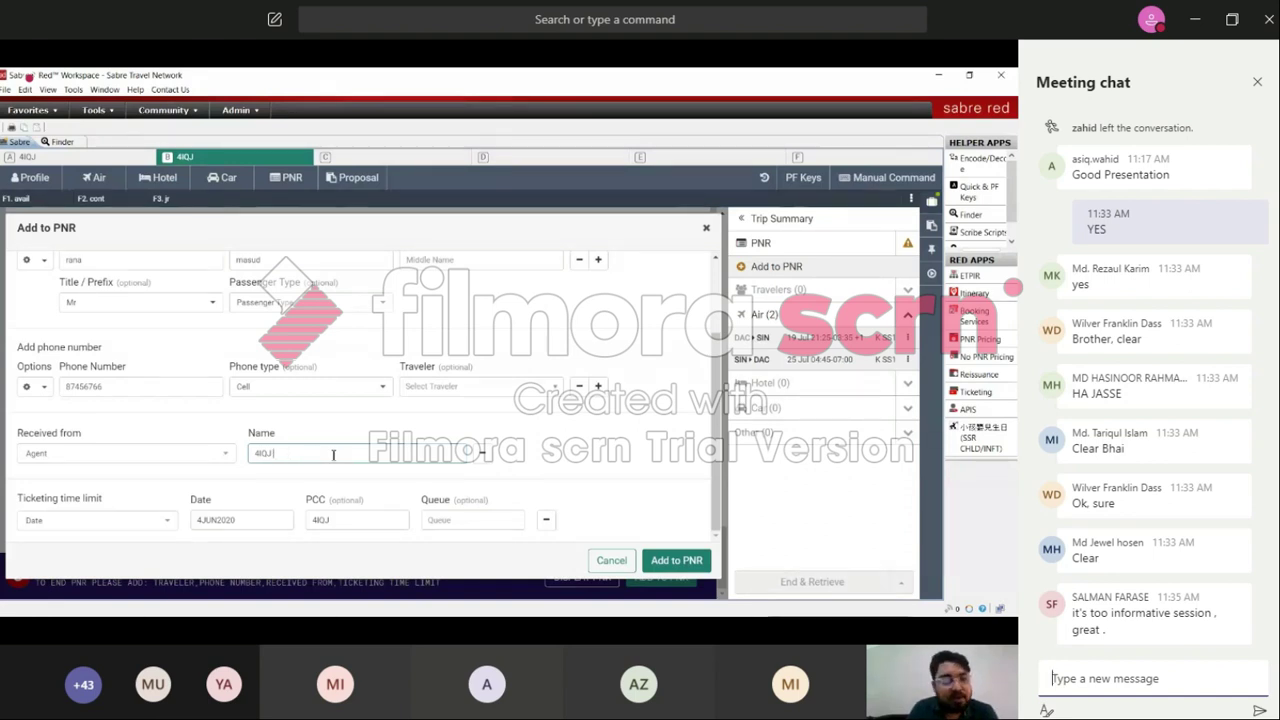
{"action": "key", "text": "BackSpace"}
{"action": "key", "text": "BackSpace"}
{"action": "key", "text": "BackSpace"}
{"action": "key", "text": "BackSpace"}
{"action": "type", "text": "zc"}
{"action": "type", "text": "bair"}
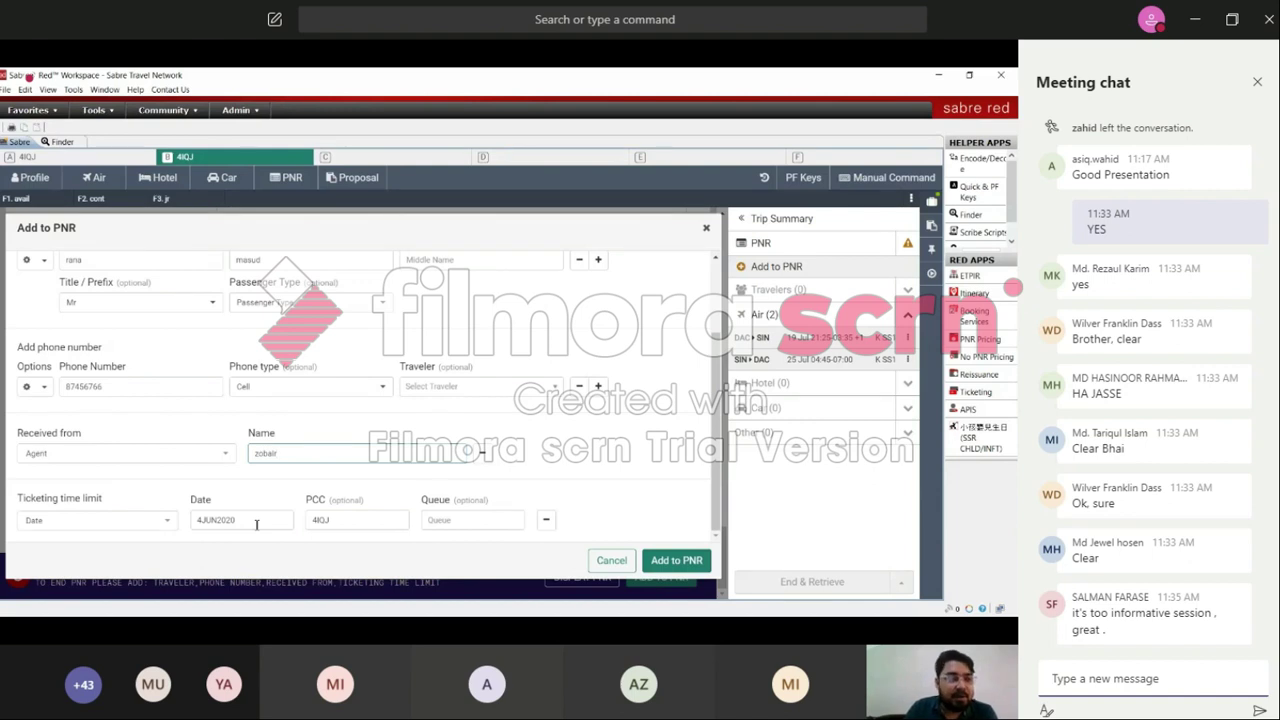
{"action": "left_click", "coordinate": [166, 521]}
{"action": "left_click", "coordinate": [86, 551]}
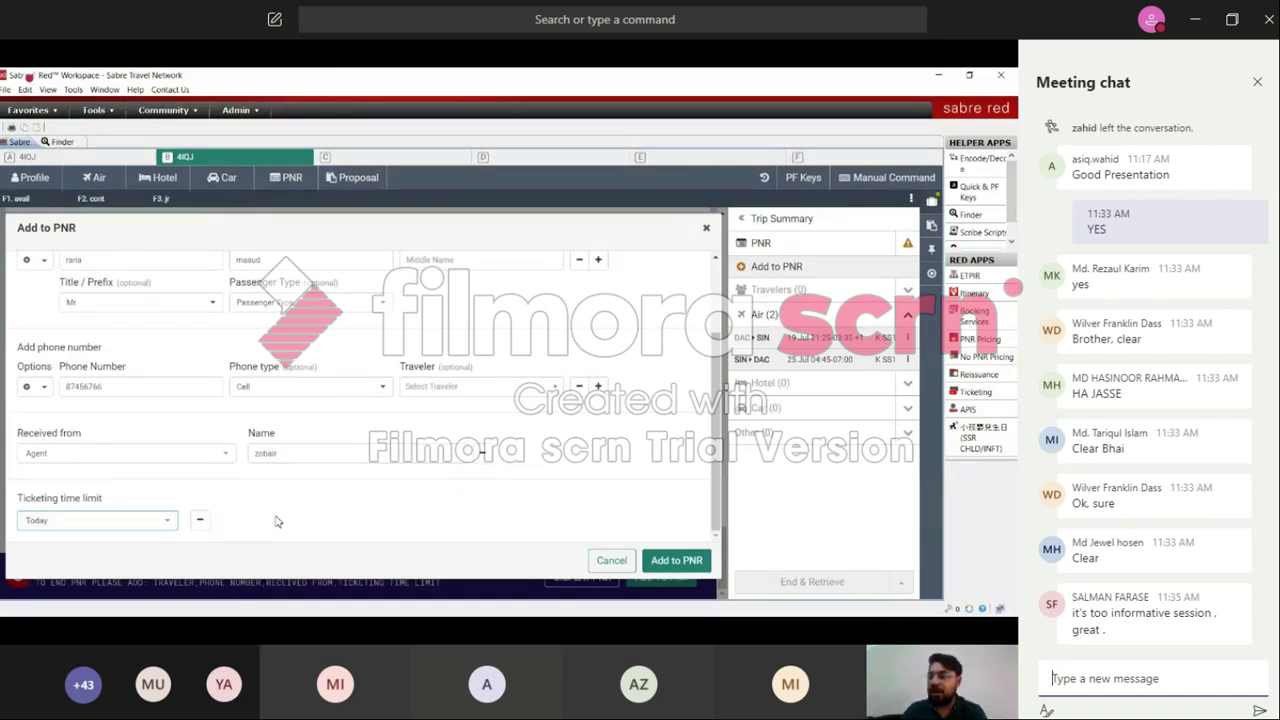
{"action": "left_click", "coordinate": [654, 559]}
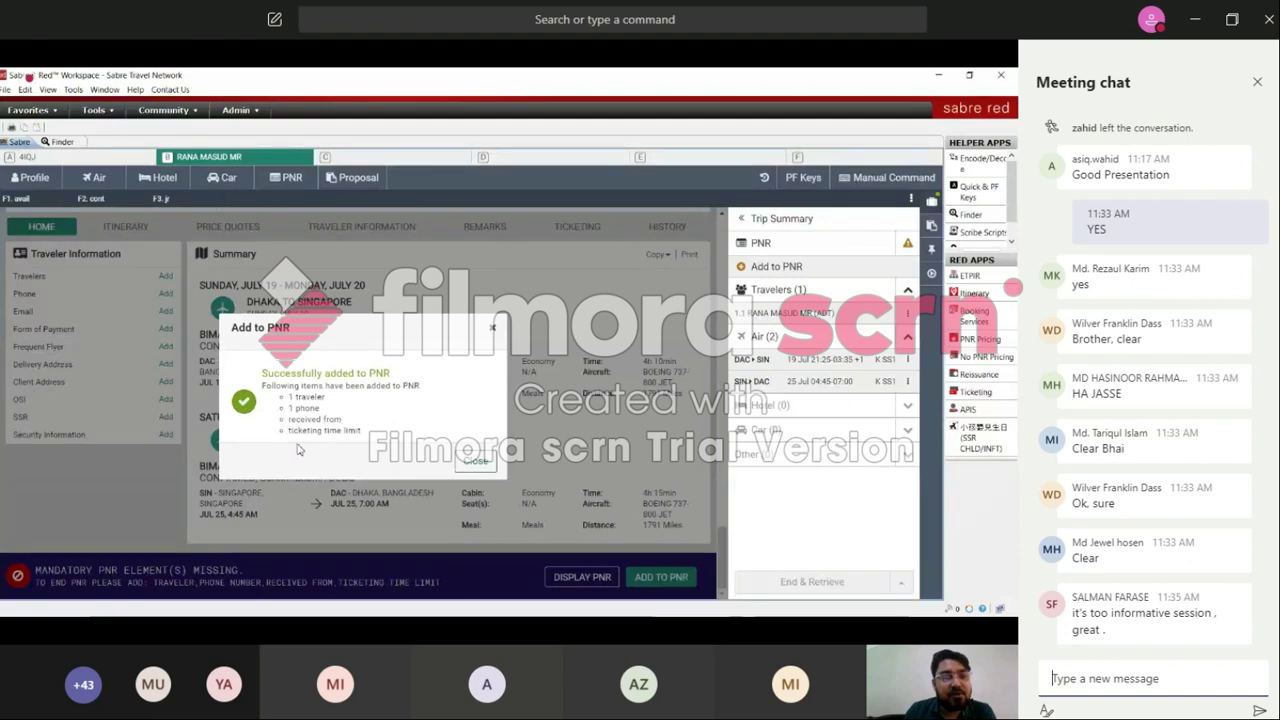
Step: Dismiss the success message and End & Retrieve the booking
{"action": "left_click", "coordinate": [476, 462]}
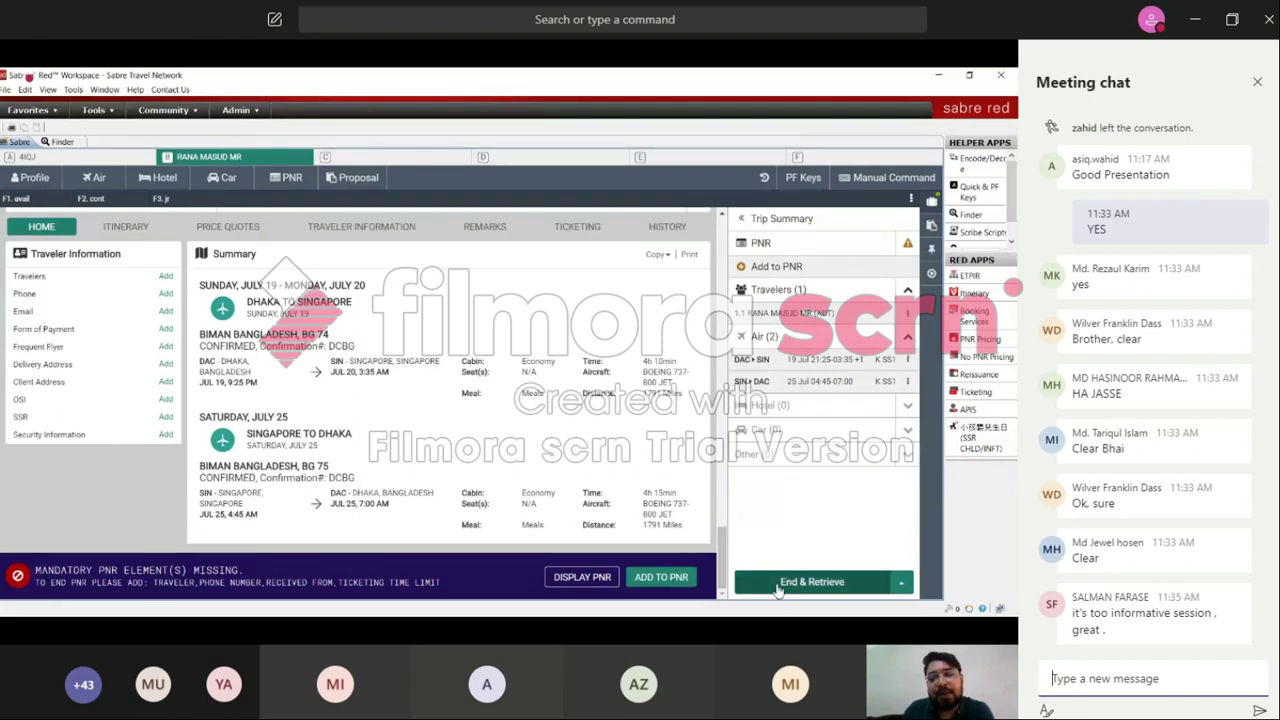
{"action": "left_click", "coordinate": [777, 590]}
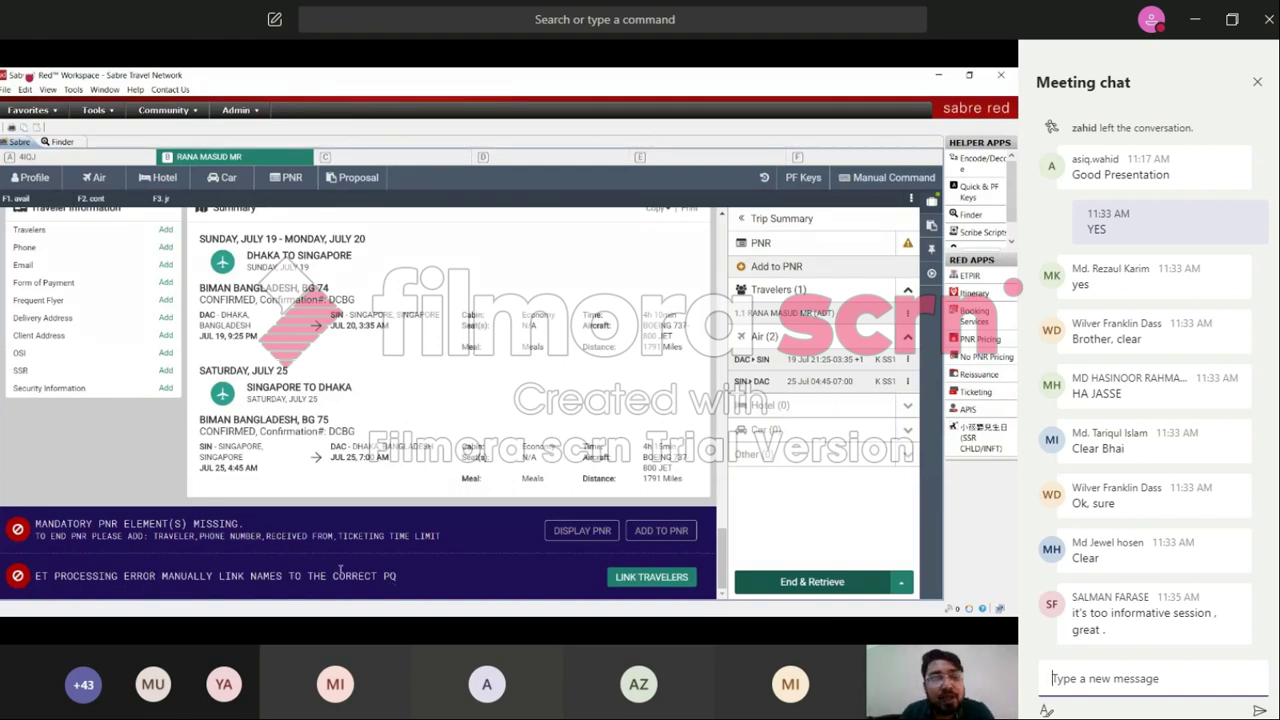
Step: Link the adult traveler to the 28248 BDT price quote, save, and End & Retrieve
{"action": "left_click", "coordinate": [645, 579]}
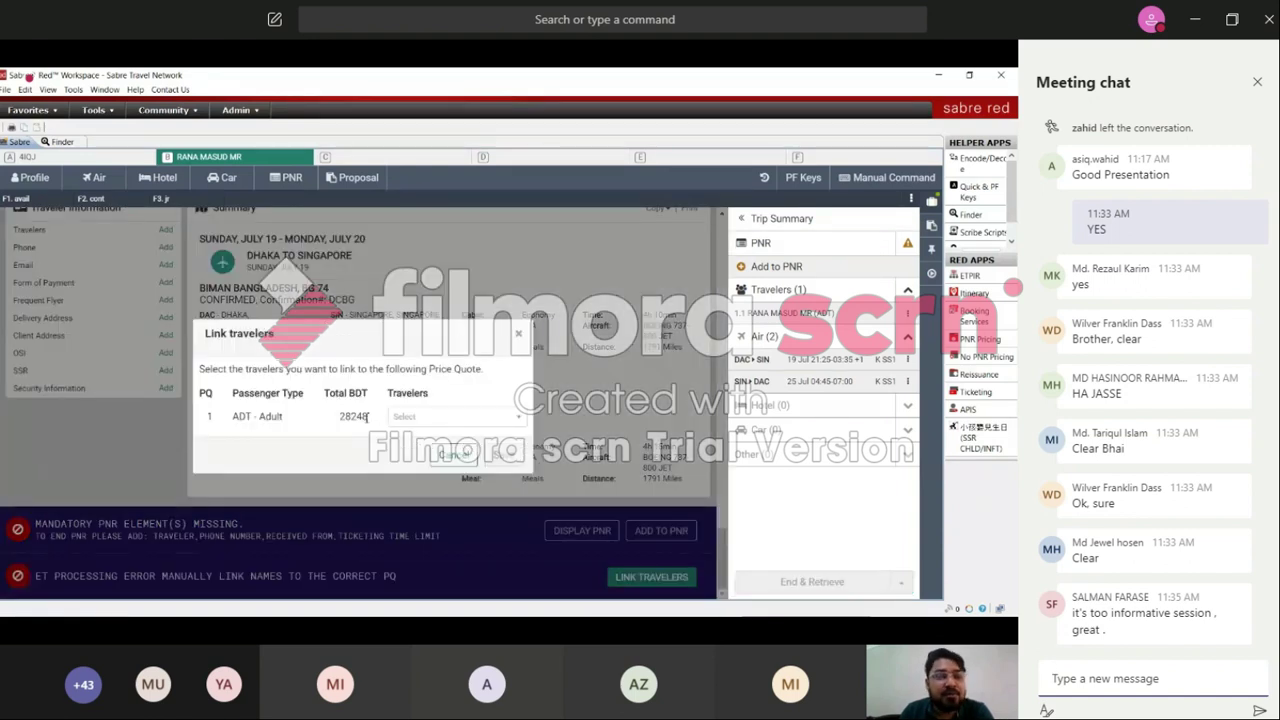
{"action": "left_click", "coordinate": [510, 424]}
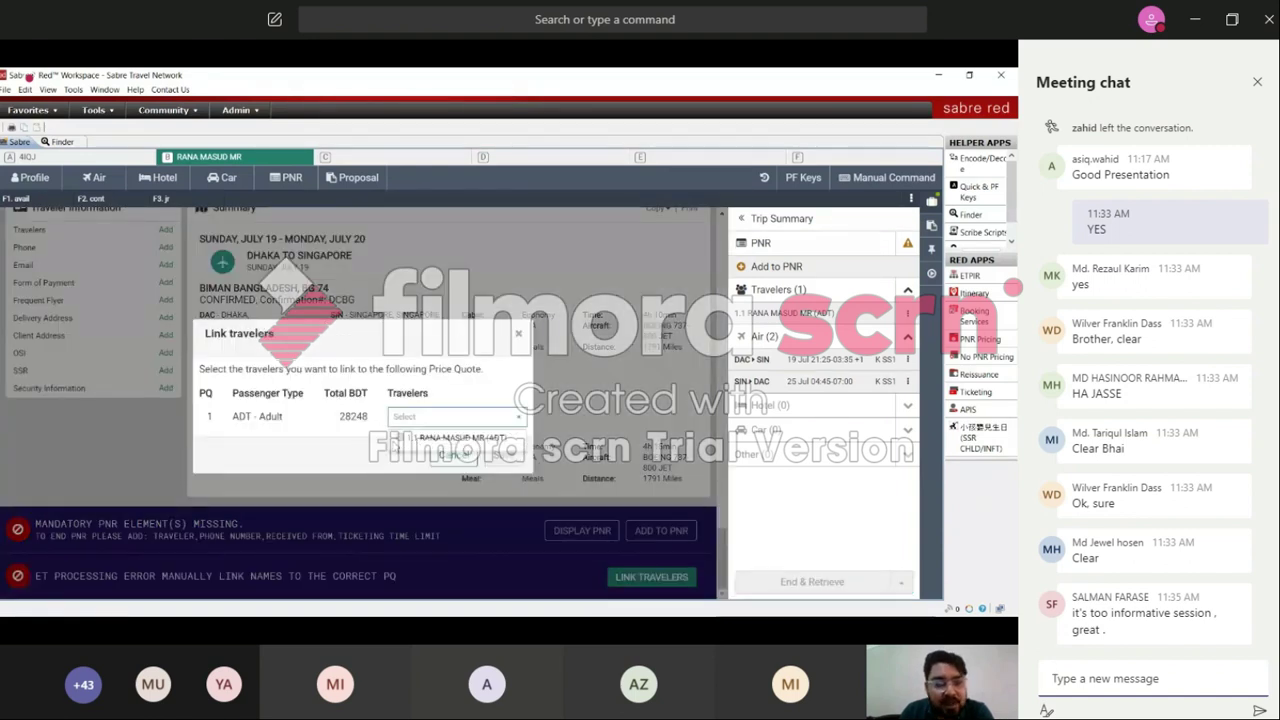
{"action": "left_click", "coordinate": [450, 437]}
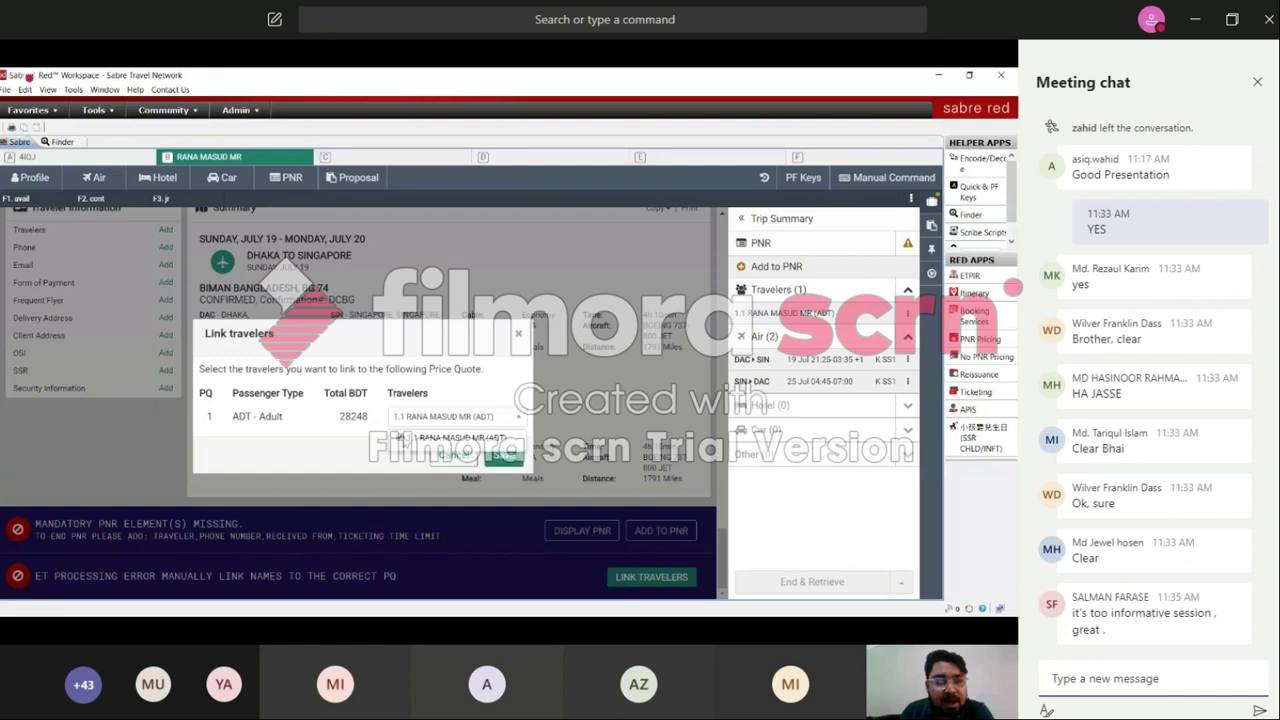
{"action": "left_click", "coordinate": [492, 465]}
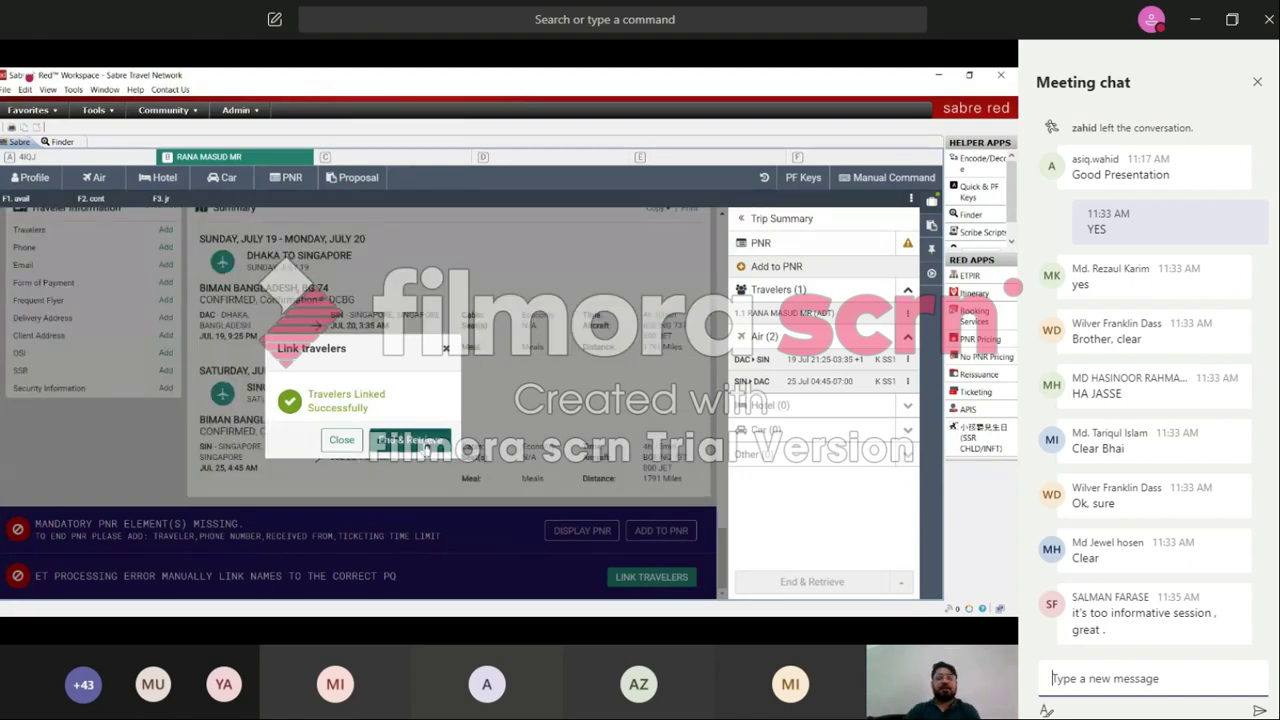
{"action": "left_click", "coordinate": [425, 445]}
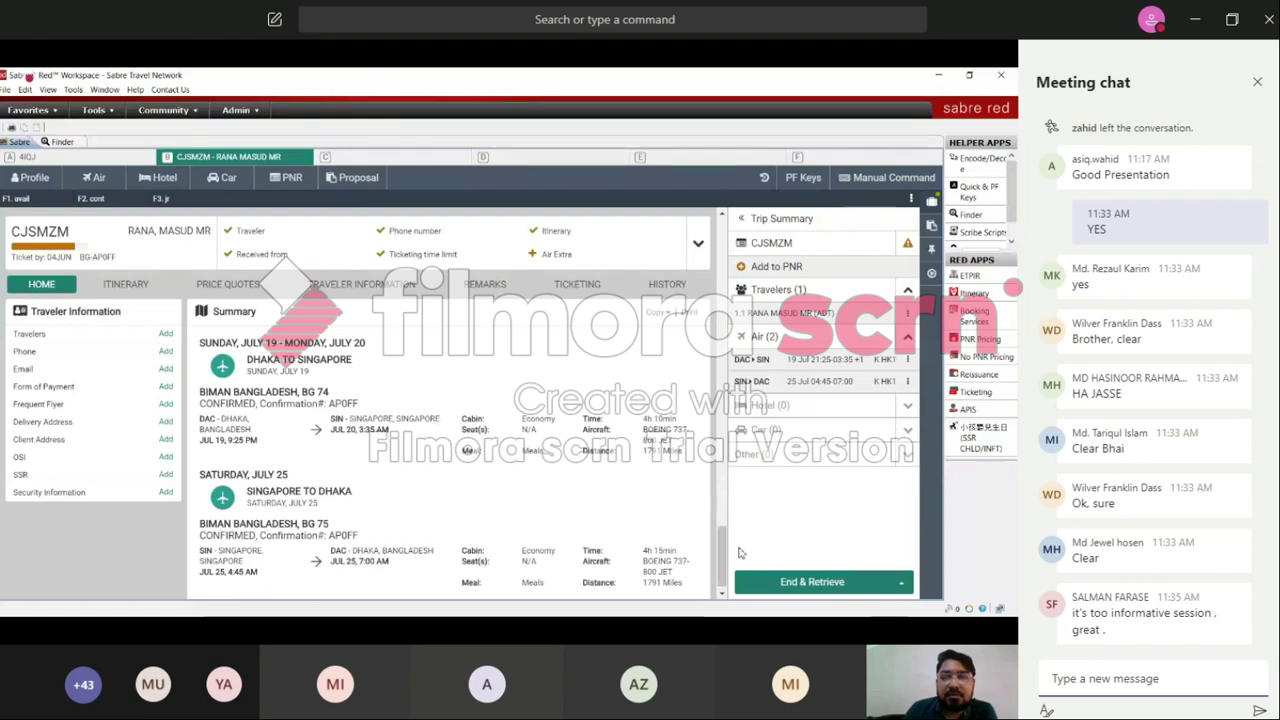
{"action": "scroll", "coordinate": [724, 567], "scroll_direction": "down", "scroll_amount": 1}
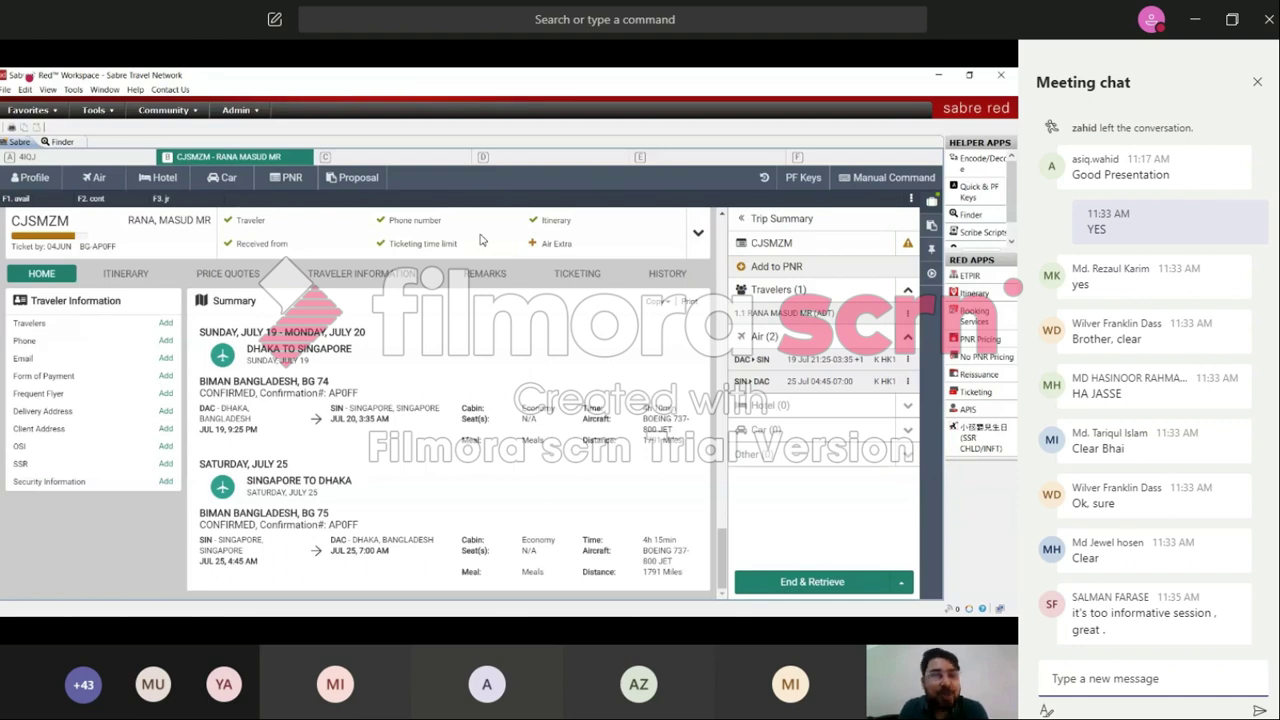
{"action": "left_click", "coordinate": [1150, 678]}
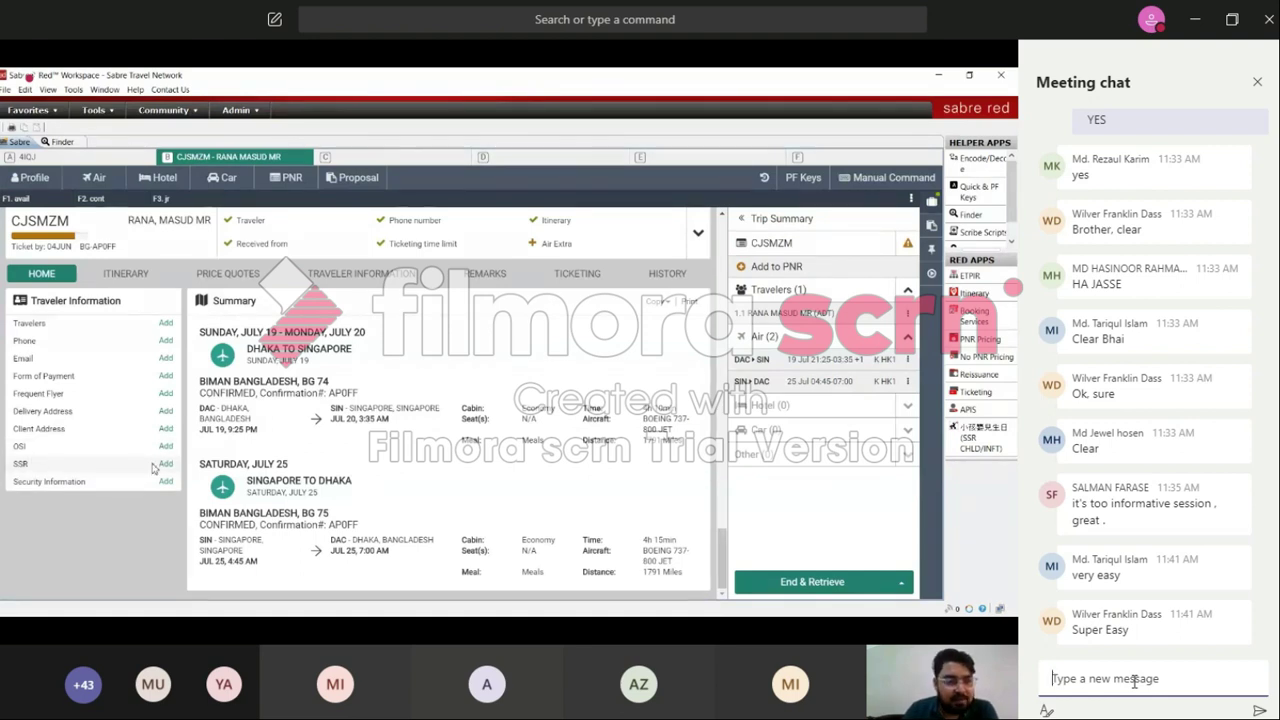
Step: Start a Special Meal SSR and bring up the list of meal types
{"action": "left_click", "coordinate": [164, 464]}
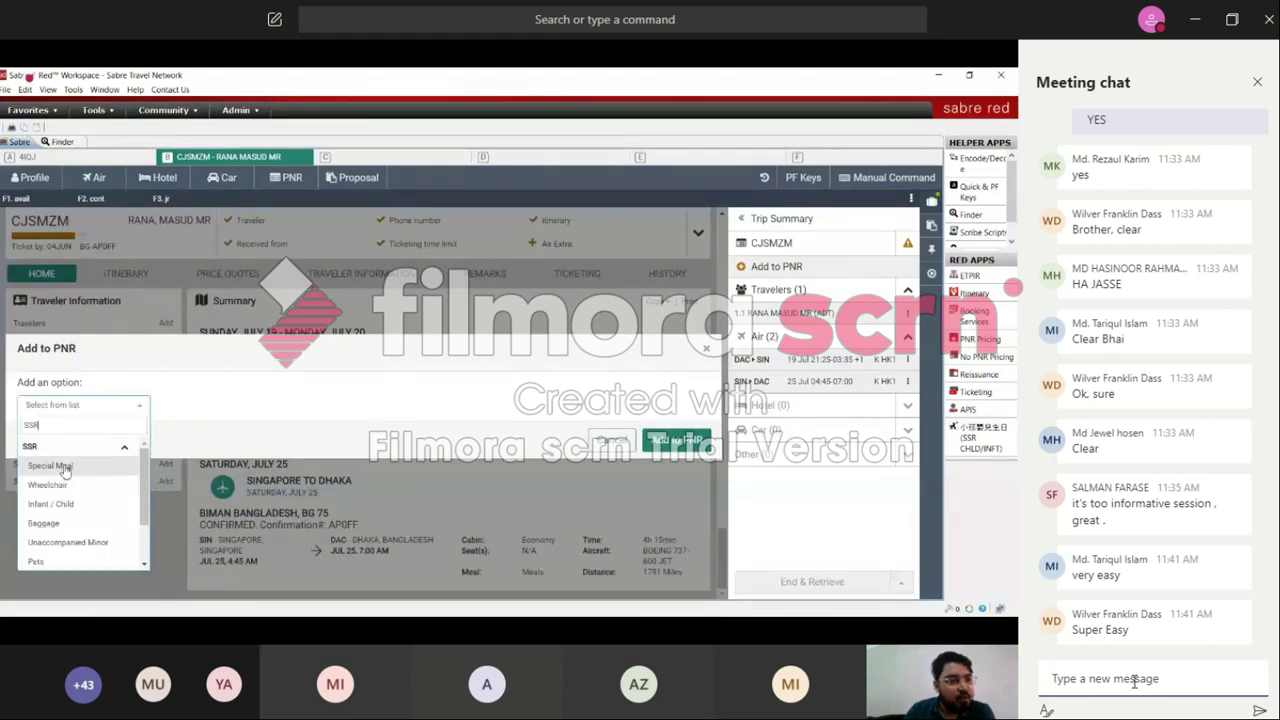
{"action": "mouse_move", "coordinate": [145, 511]}
{"action": "left_mouse_down"}
{"action": "mouse_move", "coordinate": [147, 551]}
{"action": "mouse_move", "coordinate": [157, 491]}
{"action": "left_mouse_up"}
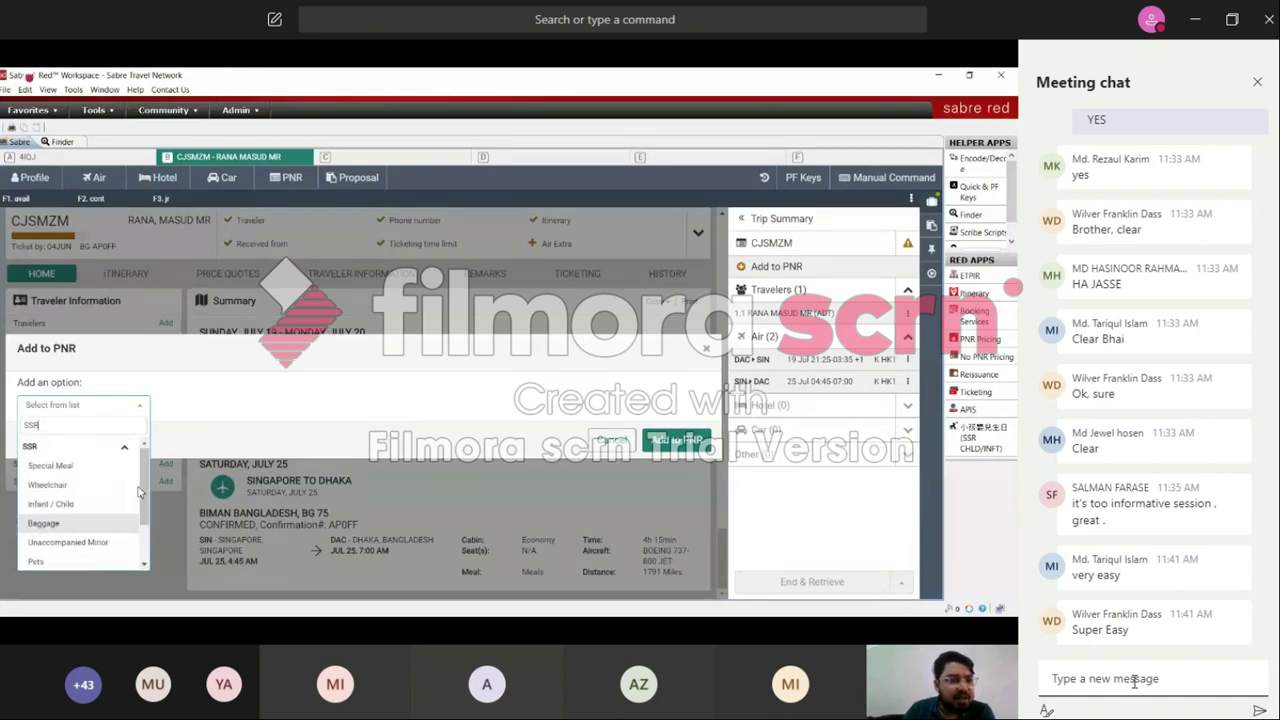
{"action": "left_click", "coordinate": [64, 470]}
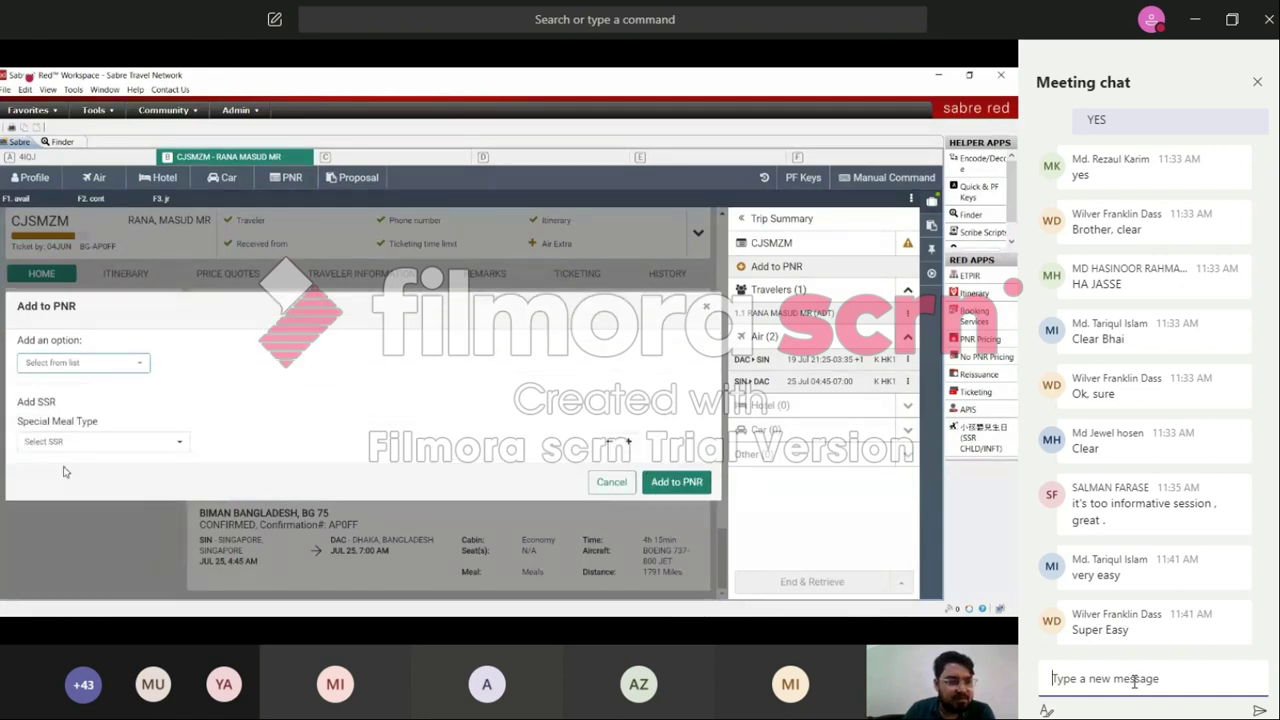
{"action": "left_click", "coordinate": [179, 446]}
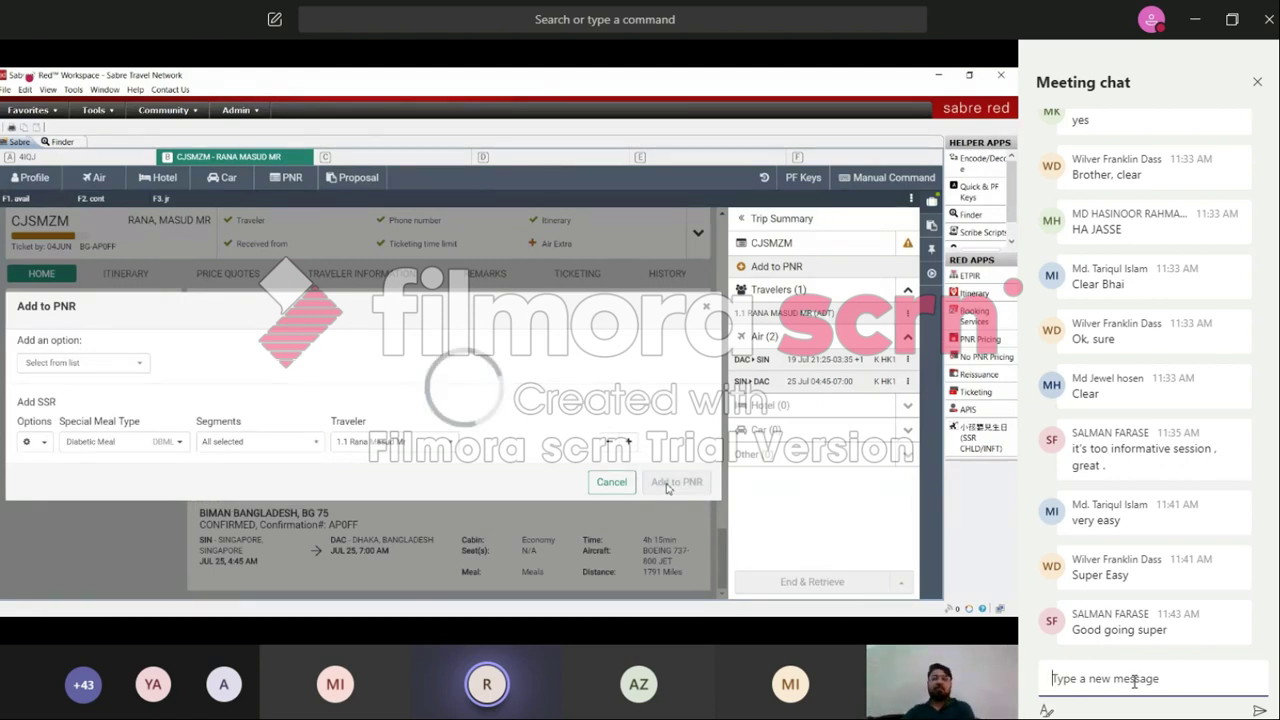
Step: Place the cursor in the Teams meeting chat's message box
{"action": "left_click", "coordinate": [1134, 681]}
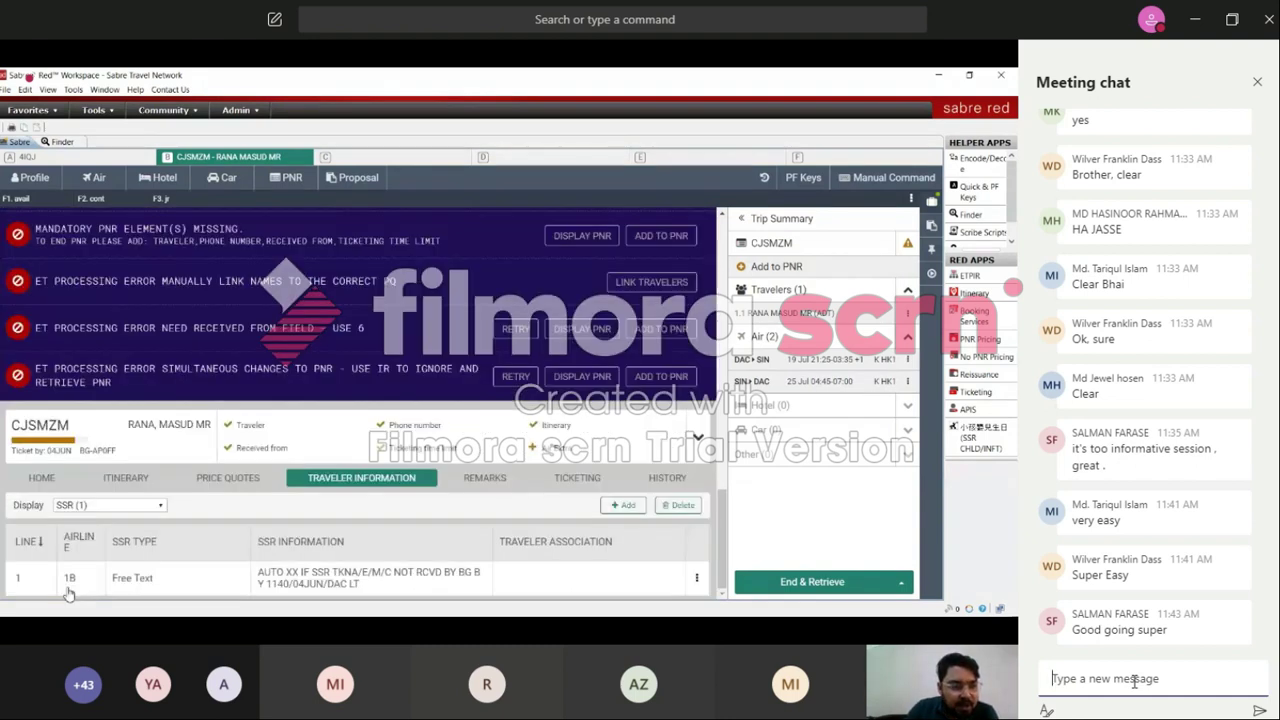
{"action": "left_click", "coordinate": [1134, 682]}
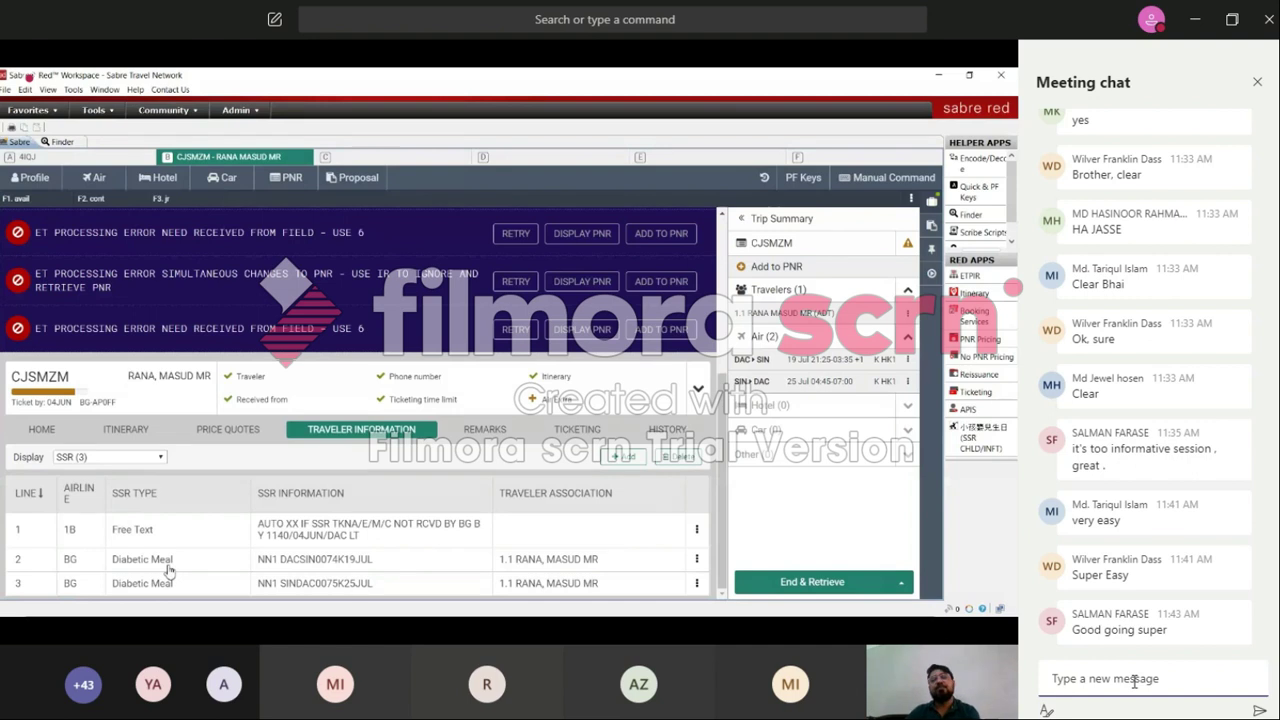
Step: Type YES in the meeting chat and send it
{"action": "left_click", "coordinate": [1134, 680]}
{"action": "type", "text": "YES"}
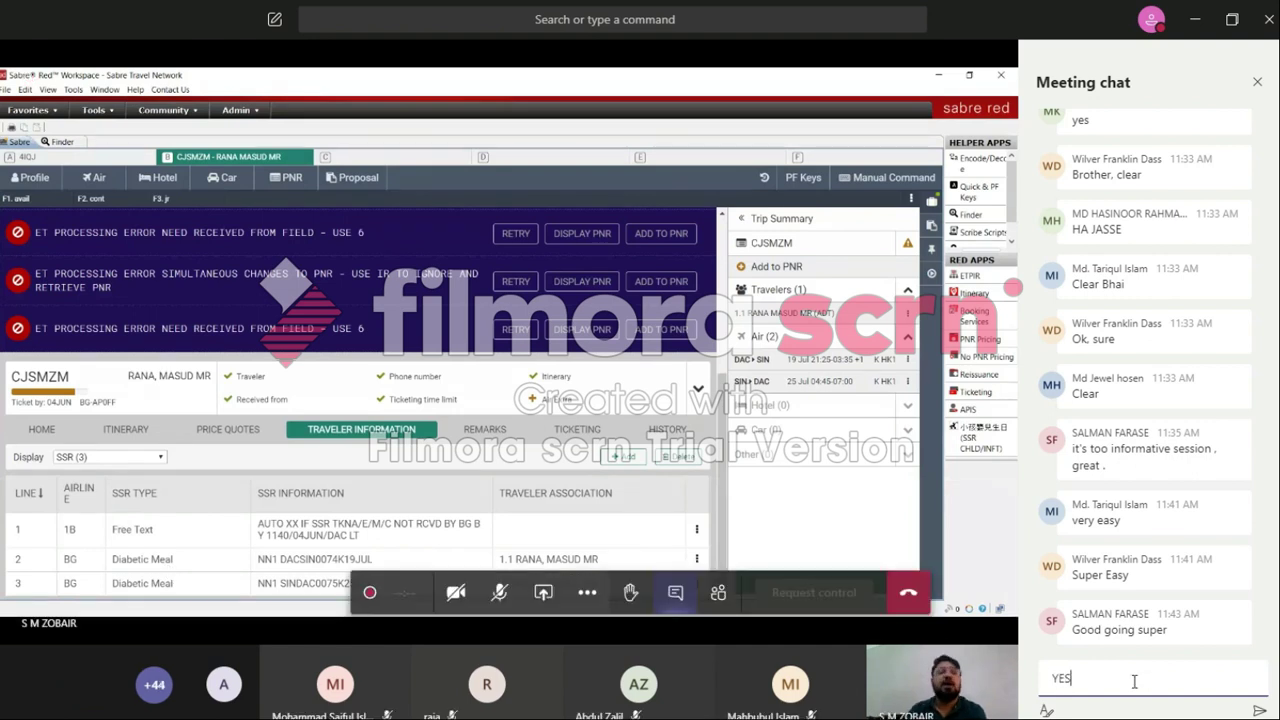
{"action": "key", "text": "Return"}
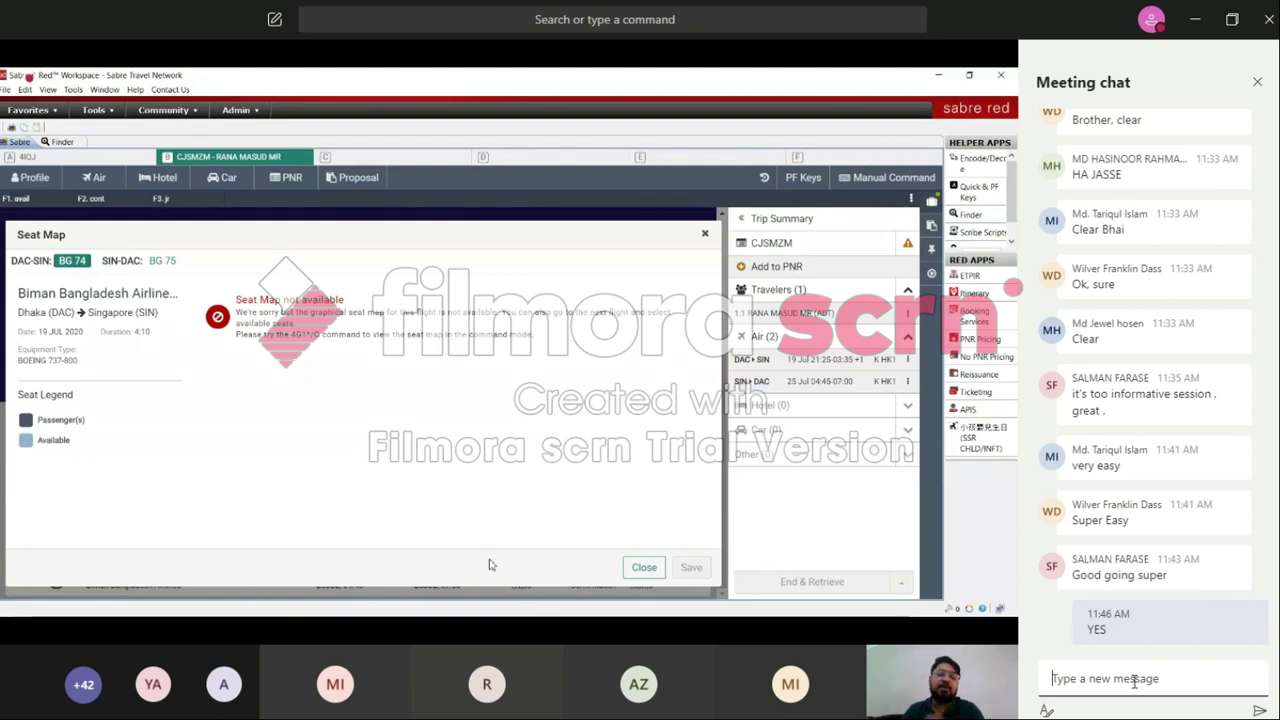
Step: Close the seat map and review the Price Quotes, Traveler Information and Remarks tabs
{"action": "left_click", "coordinate": [643, 567]}
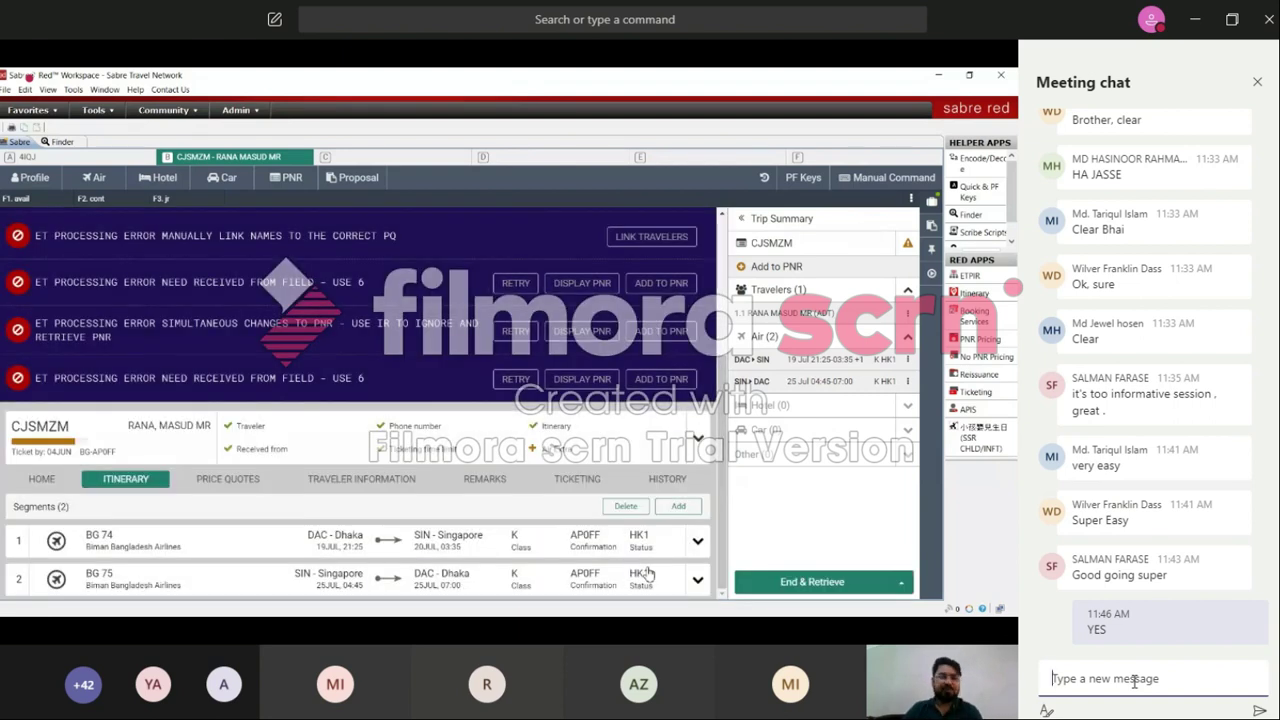
{"action": "left_click", "coordinate": [228, 478]}
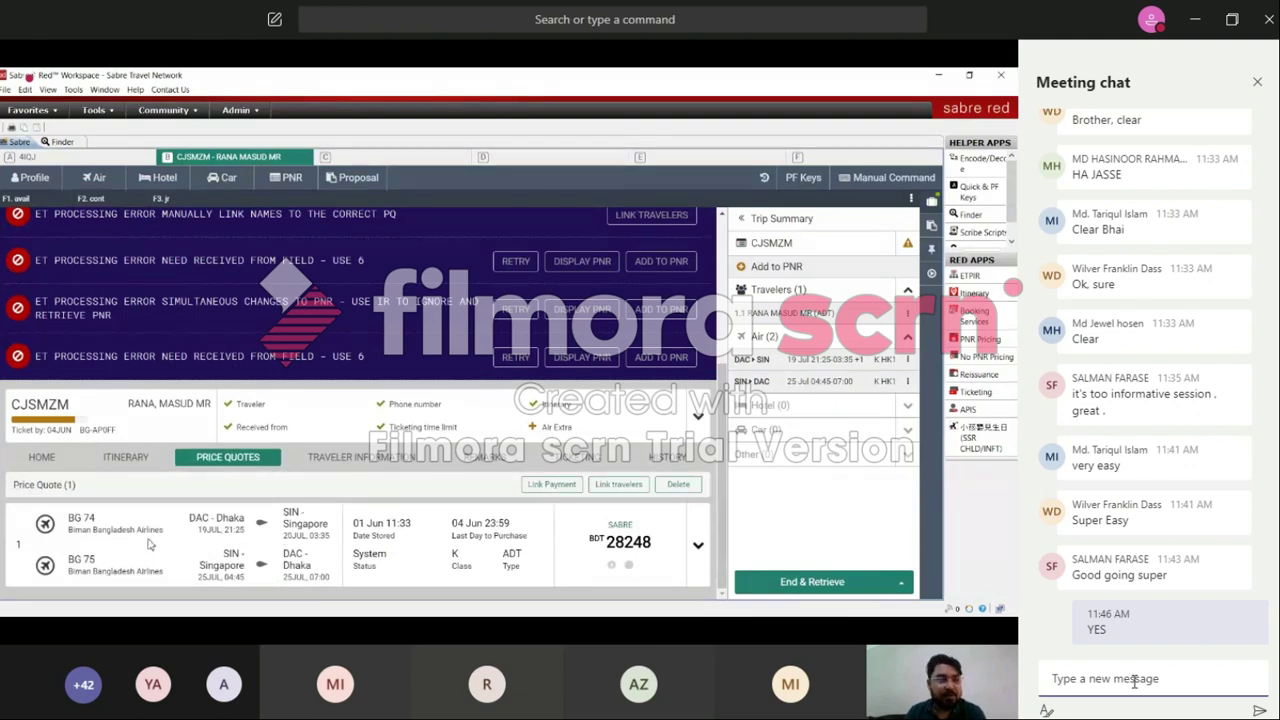
{"action": "left_click", "coordinate": [405, 459]}
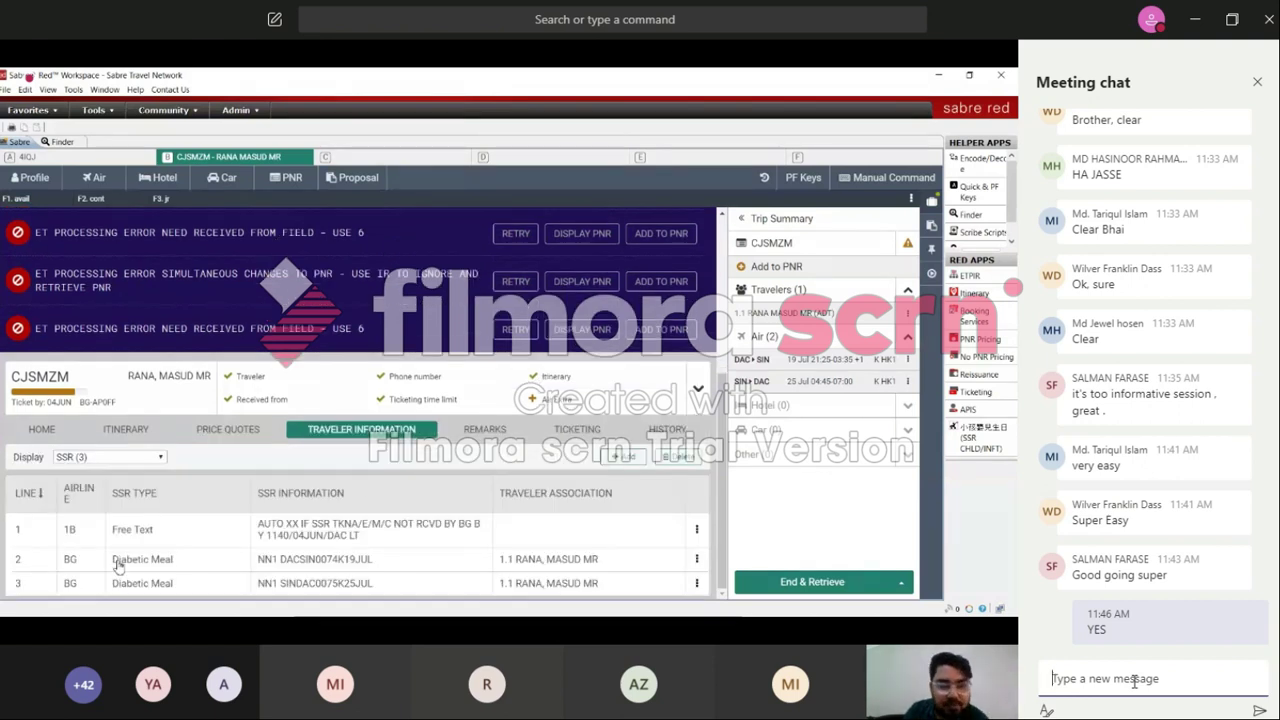
{"action": "left_click", "coordinate": [165, 463]}
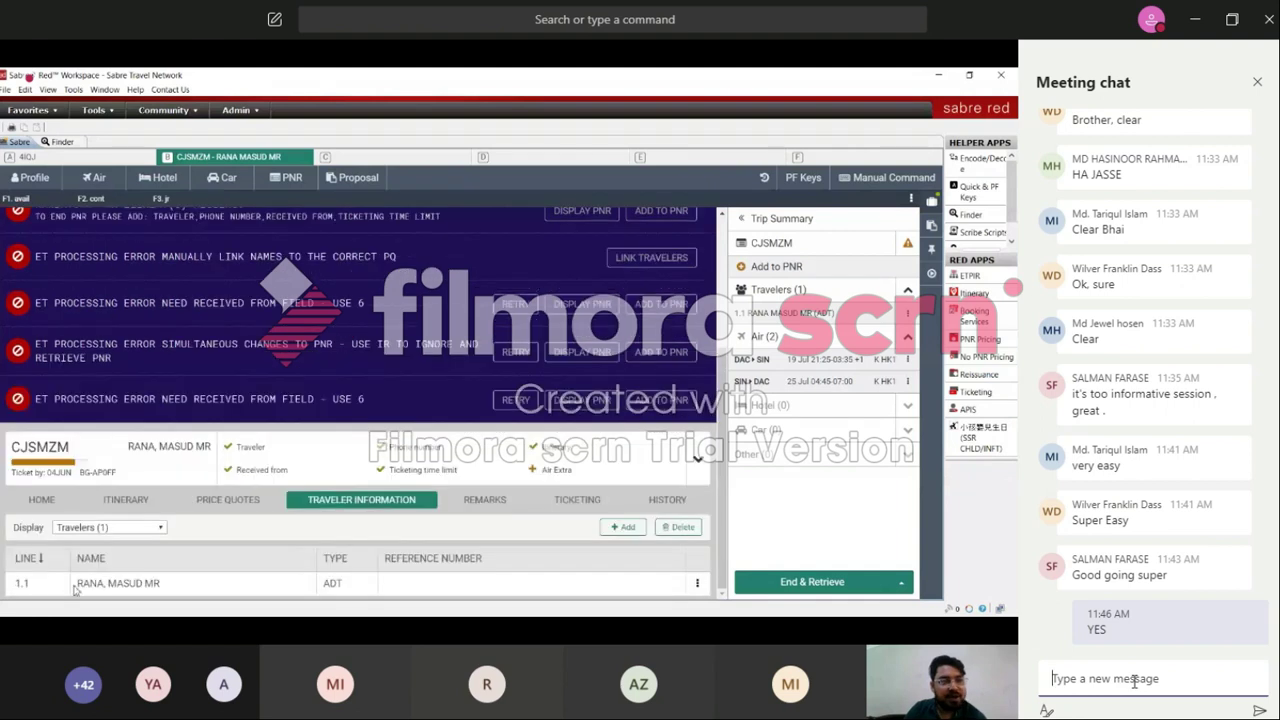
{"action": "left_click", "coordinate": [696, 584]}
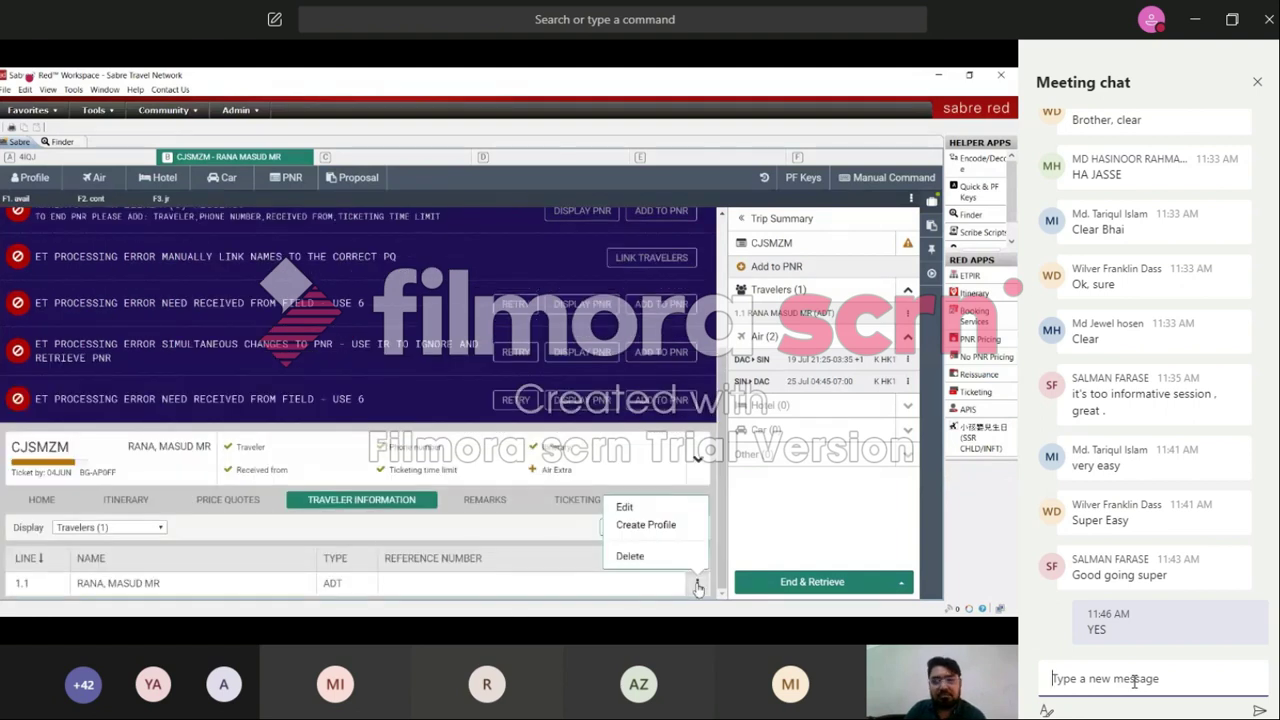
{"action": "left_click", "coordinate": [589, 596]}
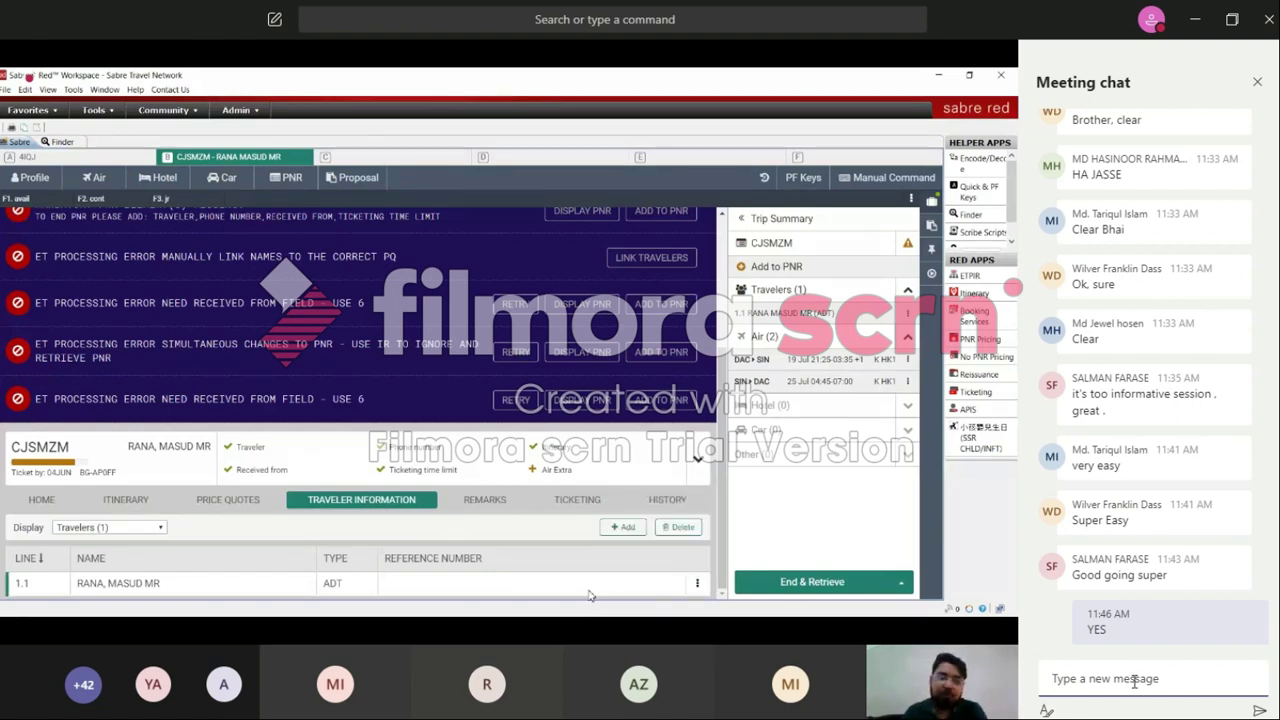
{"action": "left_click", "coordinate": [478, 500]}
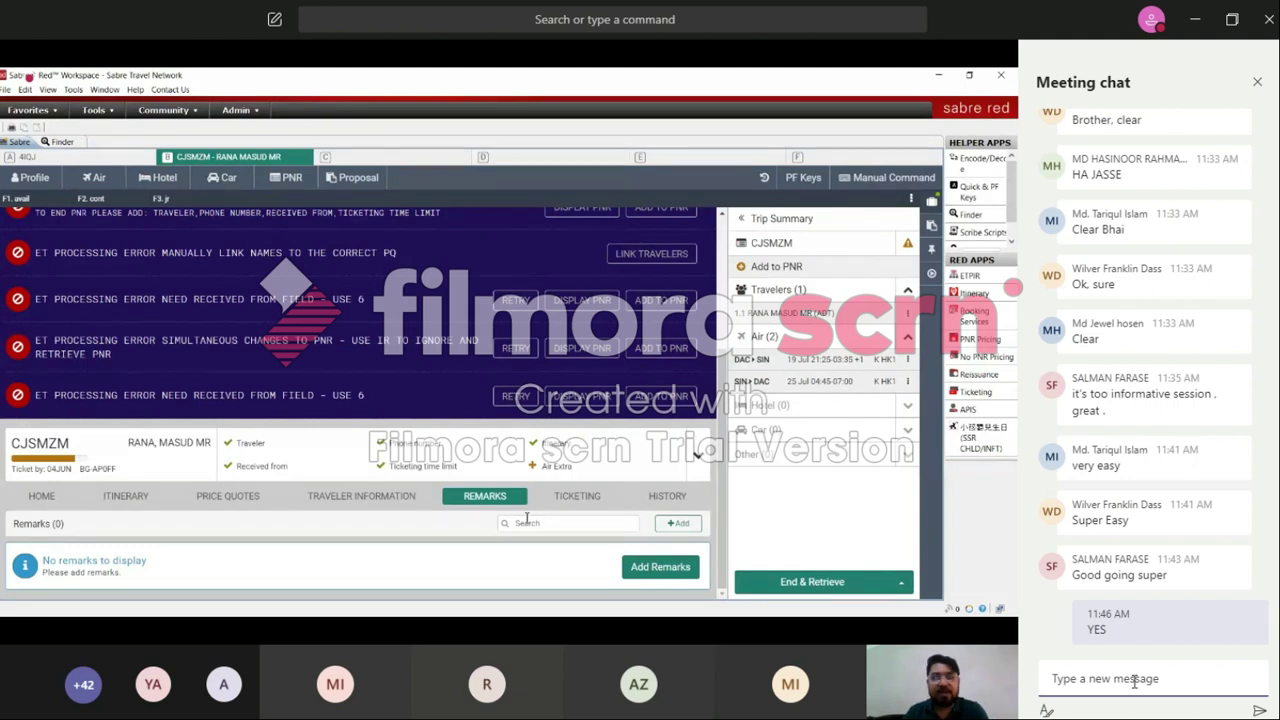
Step: Check the empty Ticketing tab, then view the PNR History log
{"action": "left_click", "coordinate": [595, 502]}
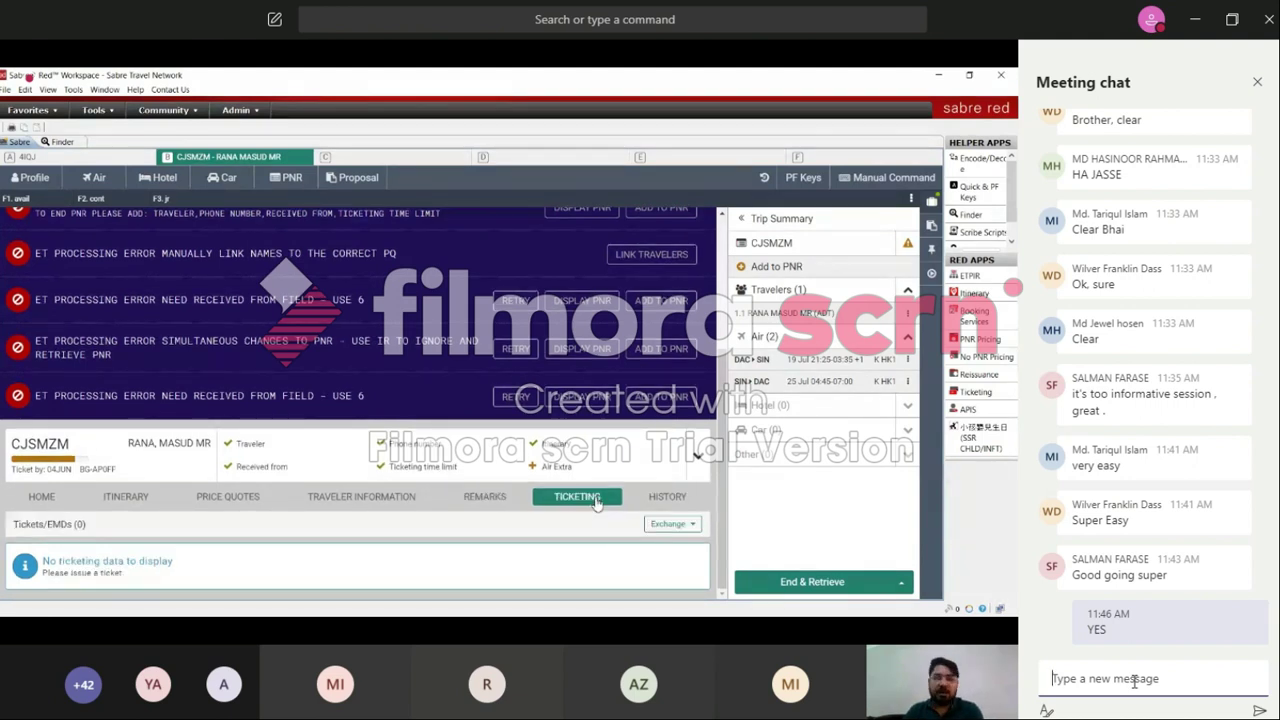
{"action": "left_click", "coordinate": [688, 500]}
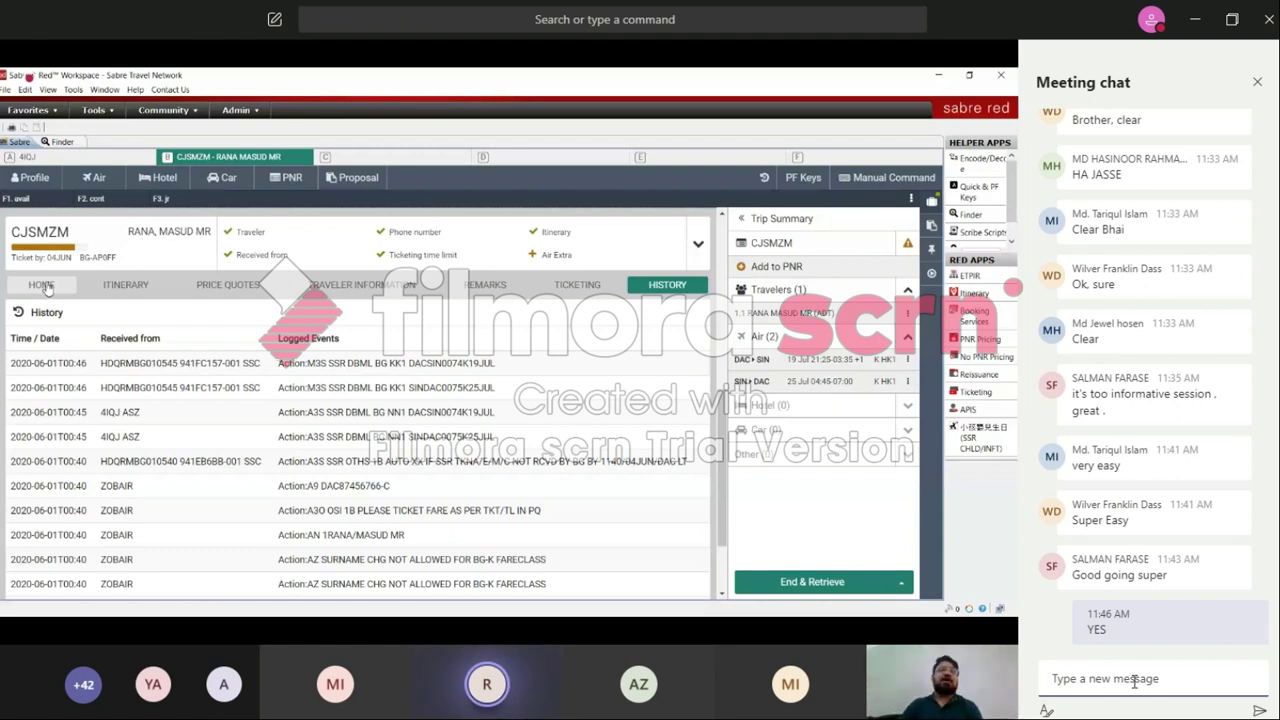
Step: Check the passenger's SSR list, then go back to the home summary showing BG 74 and BG 75
{"action": "left_click", "coordinate": [1135, 680]}
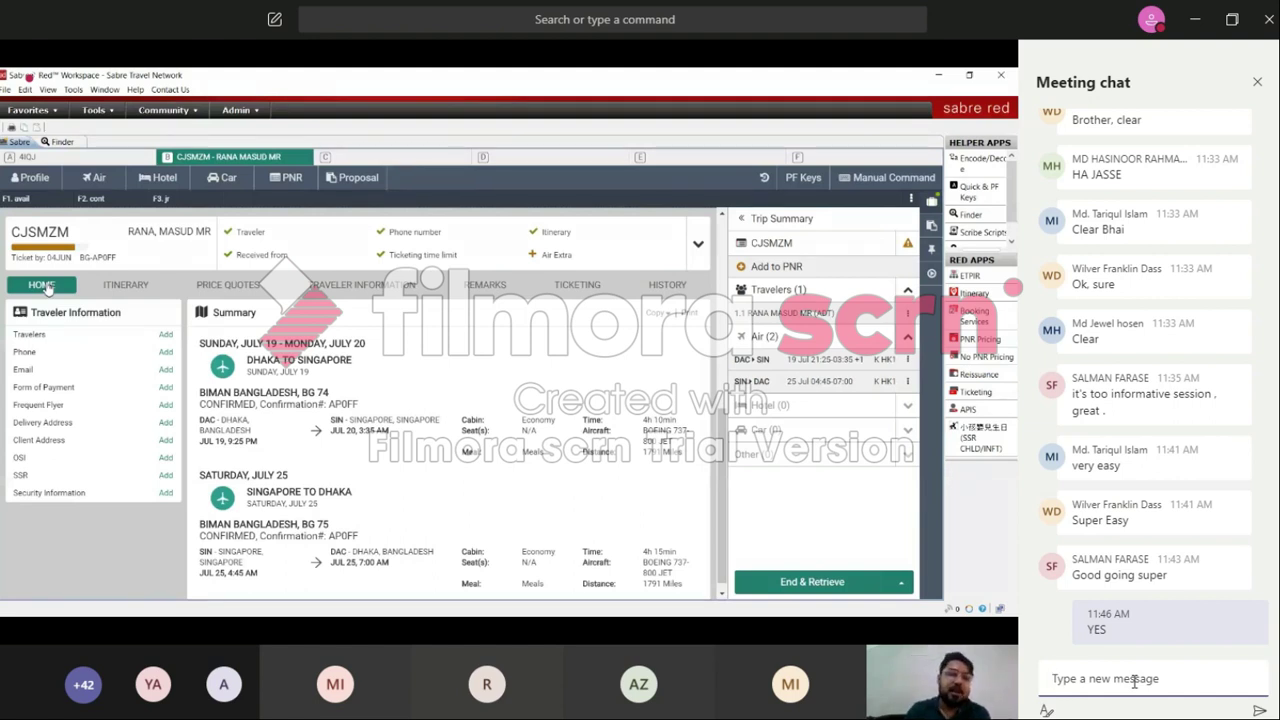
{"action": "left_click", "coordinate": [24, 478]}
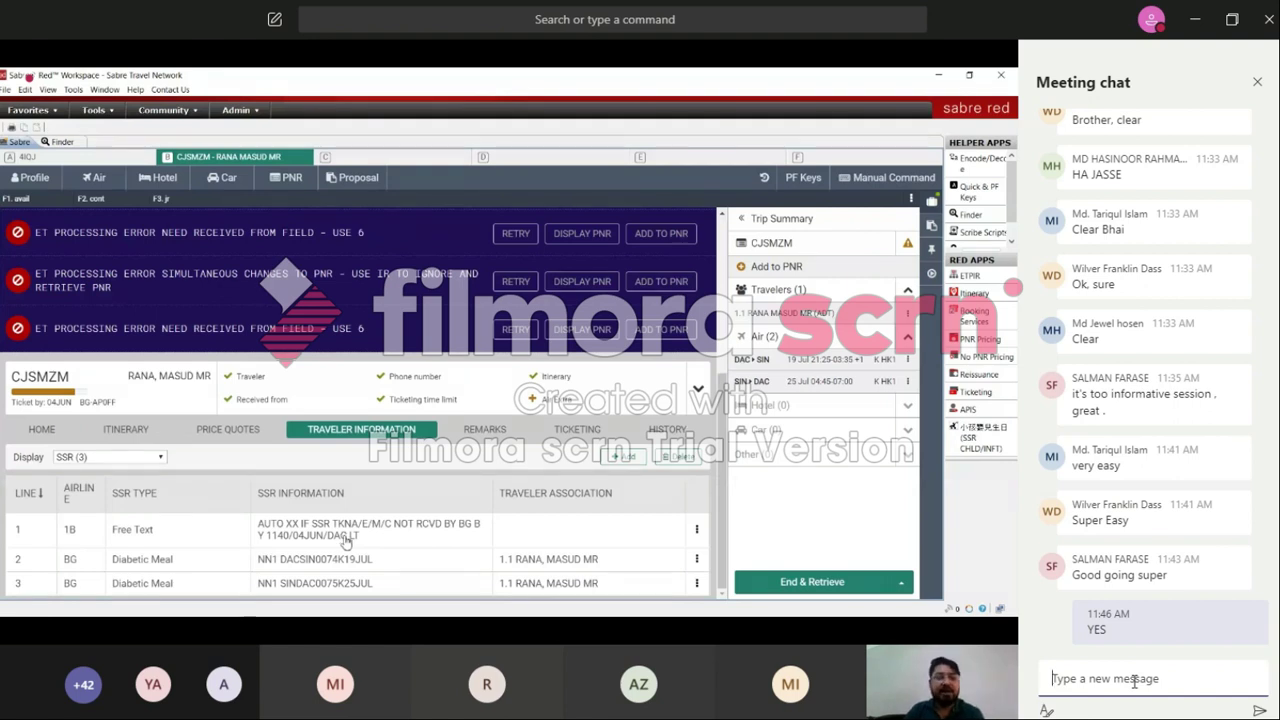
{"action": "left_click", "coordinate": [41, 429]}
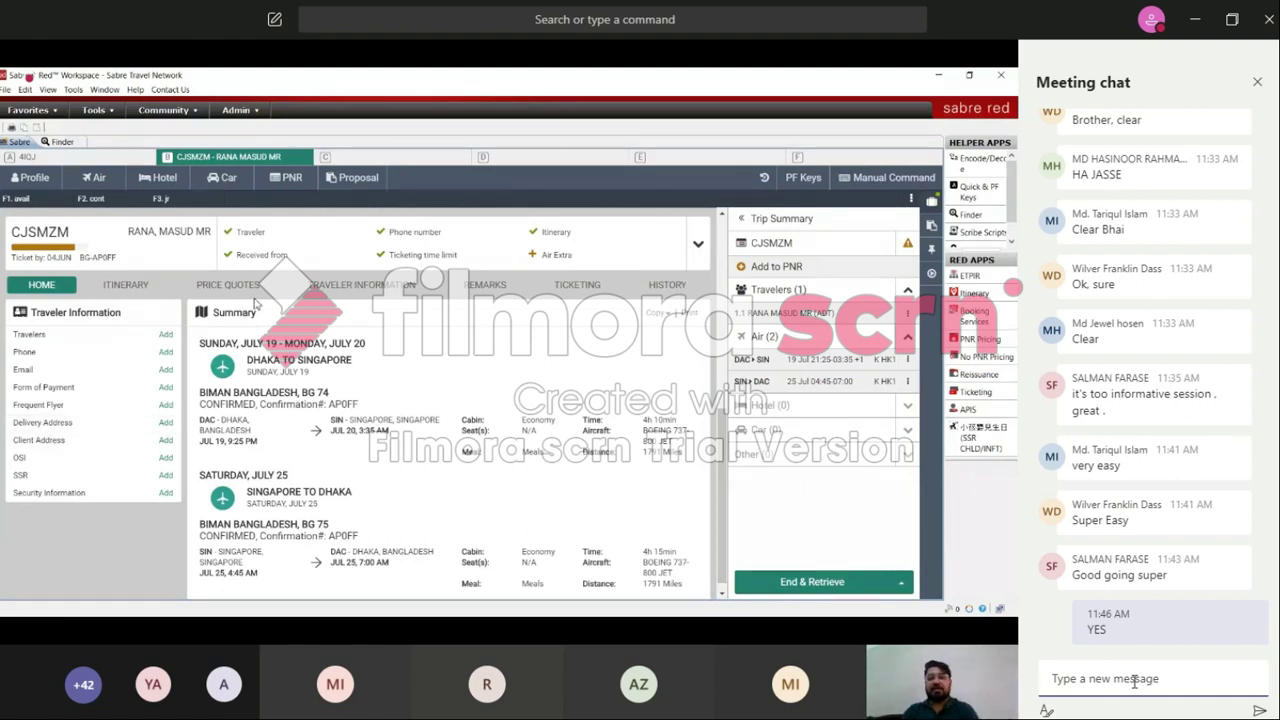
Step: Expand the PNR header for agency details and view the Cancel PNR confirmation without cancelling
{"action": "left_click", "coordinate": [699, 245]}
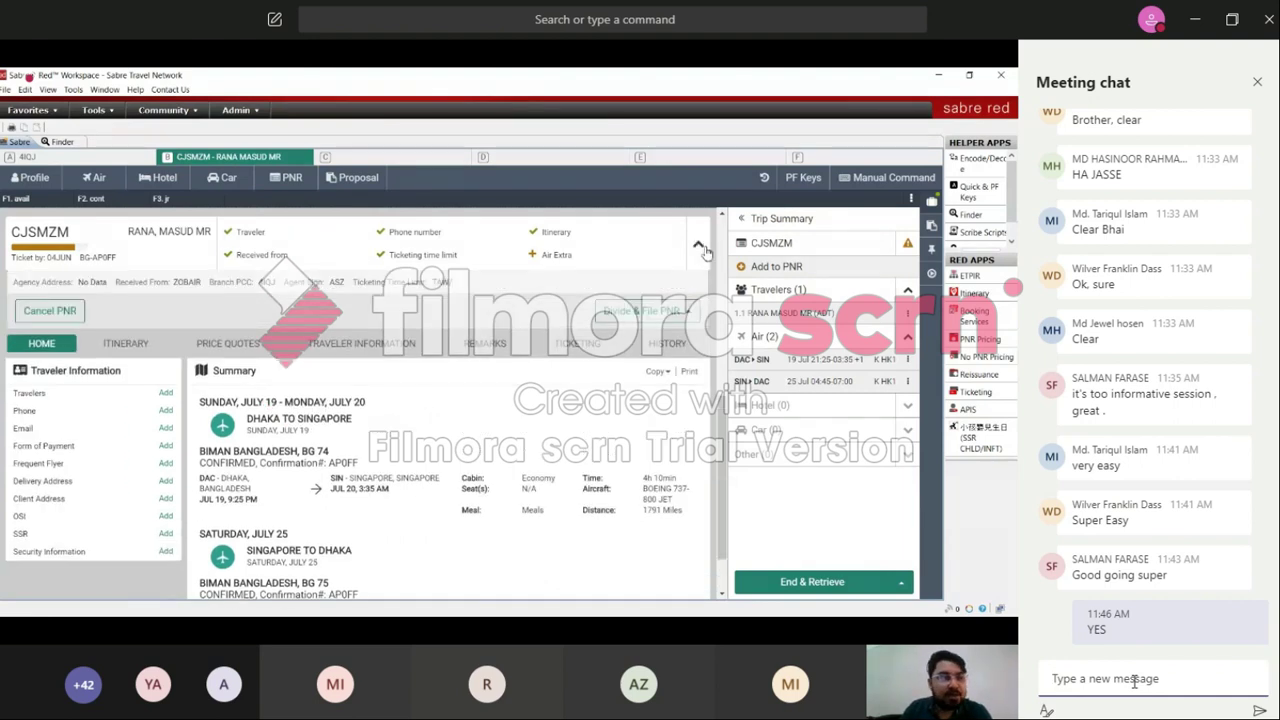
{"action": "left_click", "coordinate": [52, 312]}
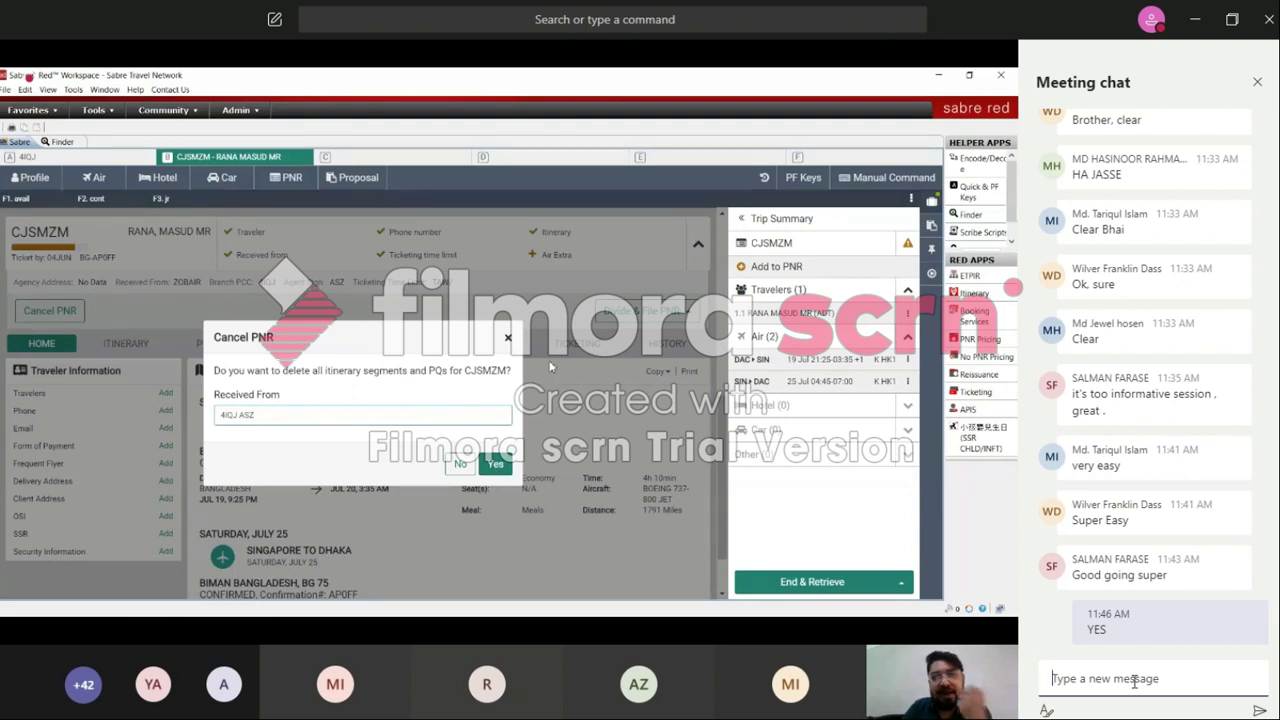
{"action": "left_click", "coordinate": [1134, 682]}
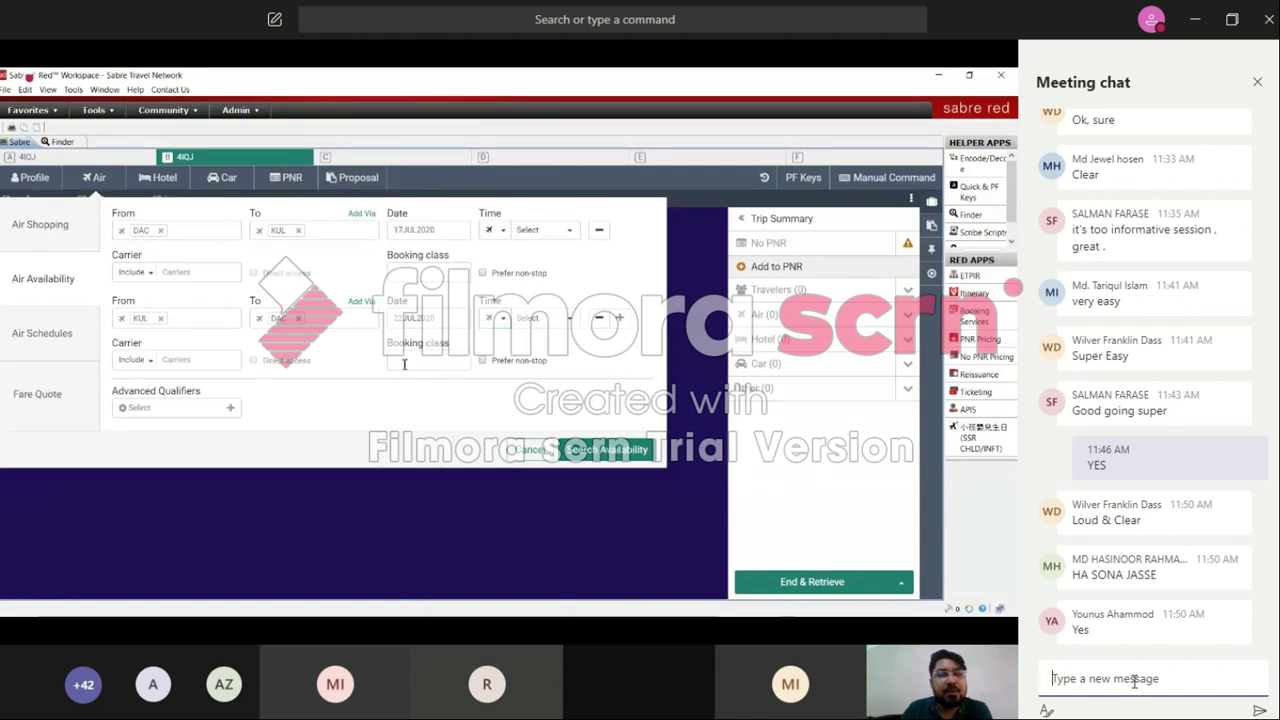
Step: Follow the shared Sabre air search form while placing the cursor in the meeting chat box
{"action": "left_click", "coordinate": [1134, 680]}
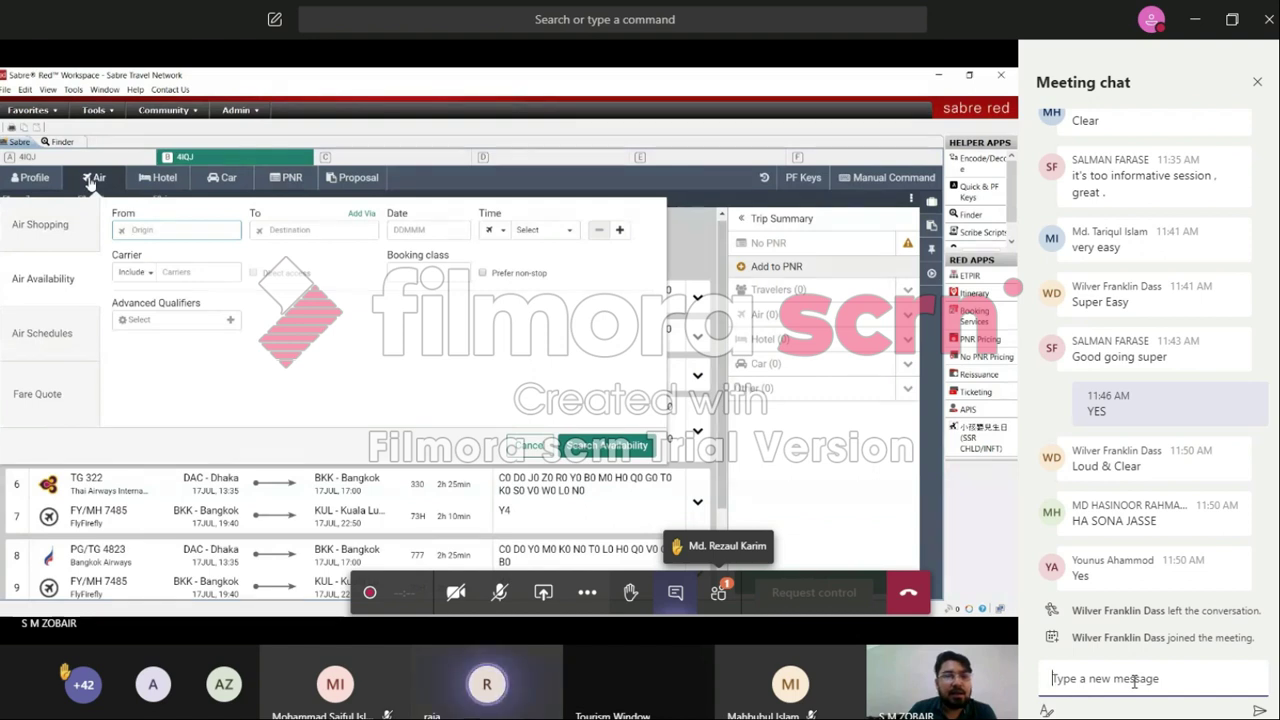
{"action": "left_click", "coordinate": [1135, 680]}
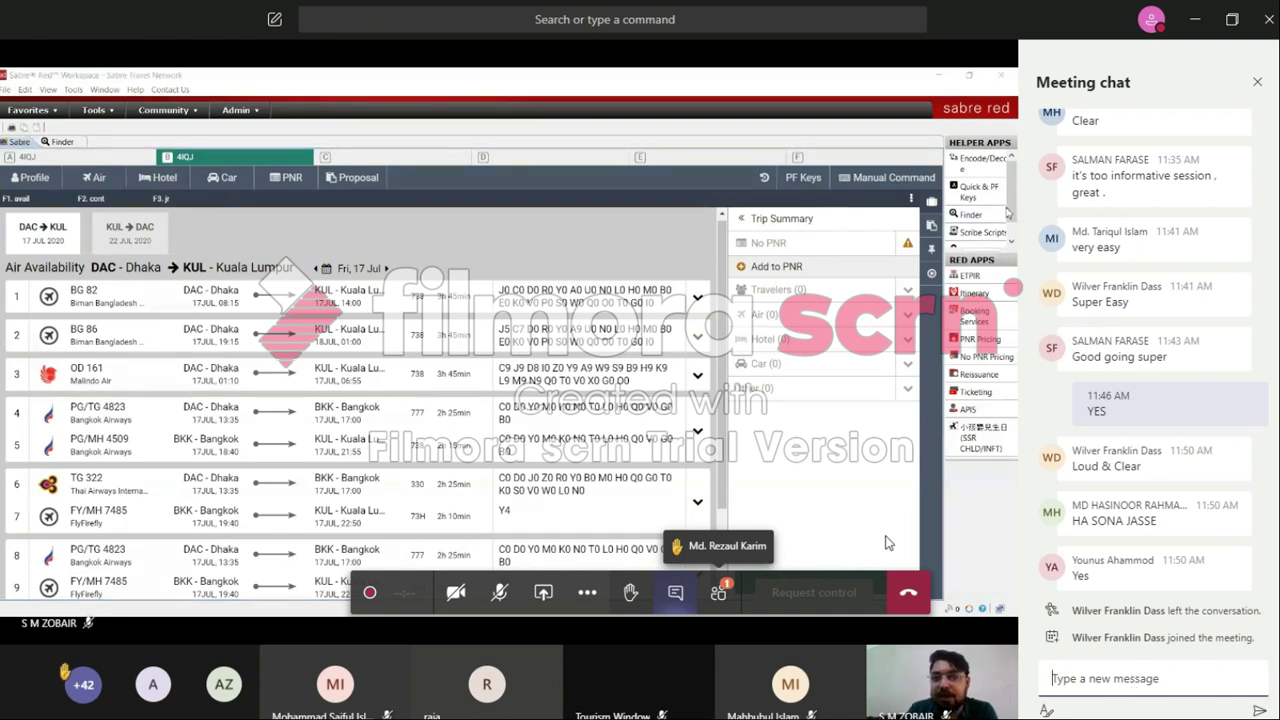
Step: Focus the meeting chat, then briefly unmute and re-mute the microphone
{"action": "left_click", "coordinate": [1135, 680]}
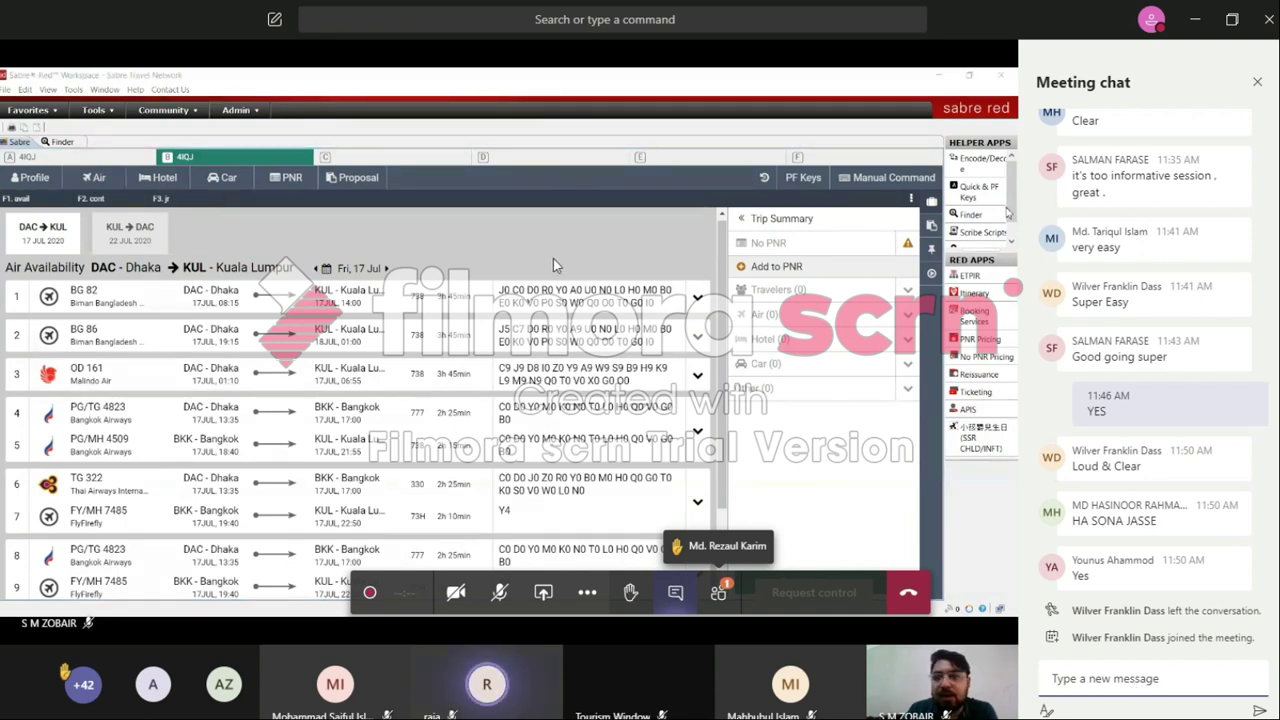
{"action": "left_click", "coordinate": [500, 592]}
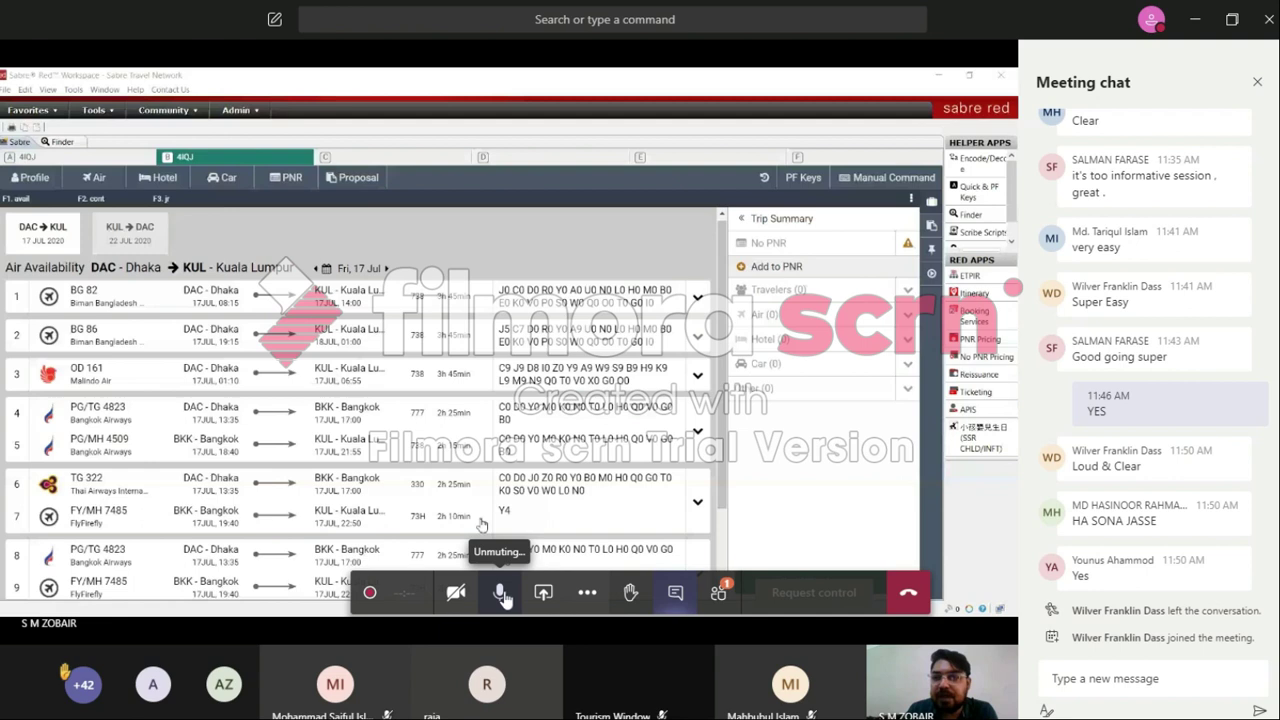
{"action": "left_click", "coordinate": [503, 595]}
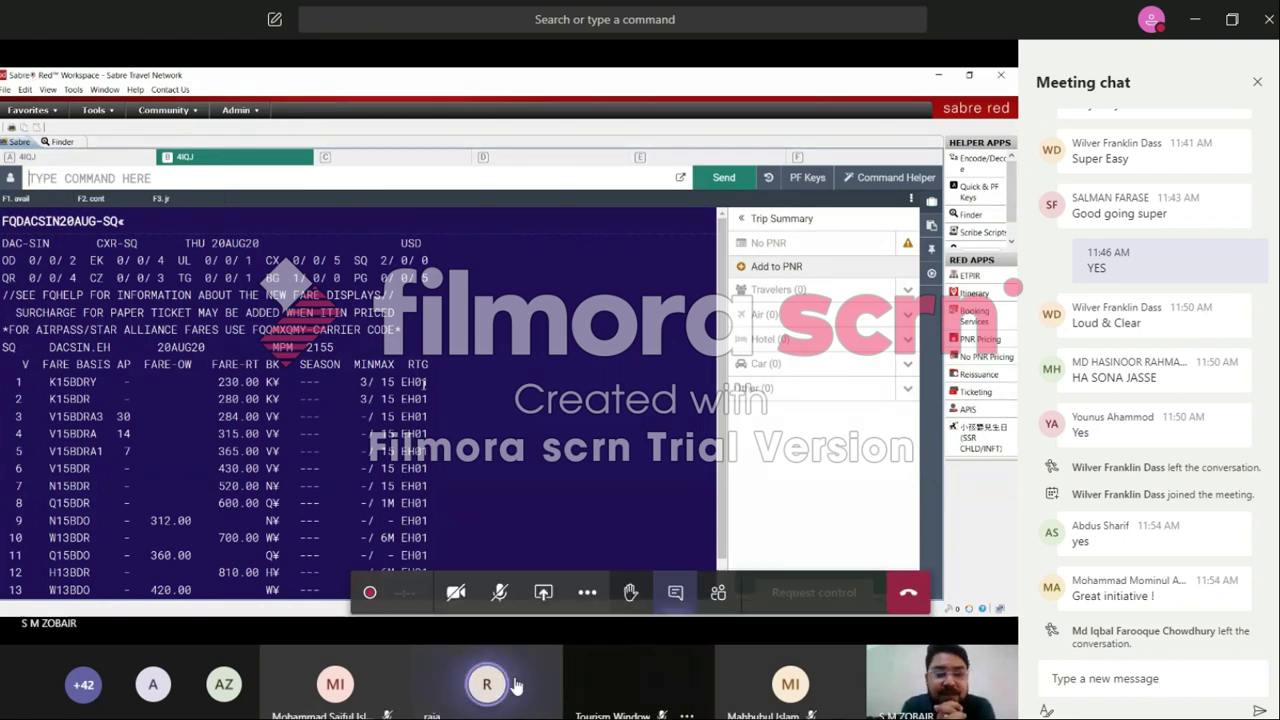
Step: Unmute the microphone on the Teams meeting bar
{"action": "left_click", "coordinate": [498, 592]}
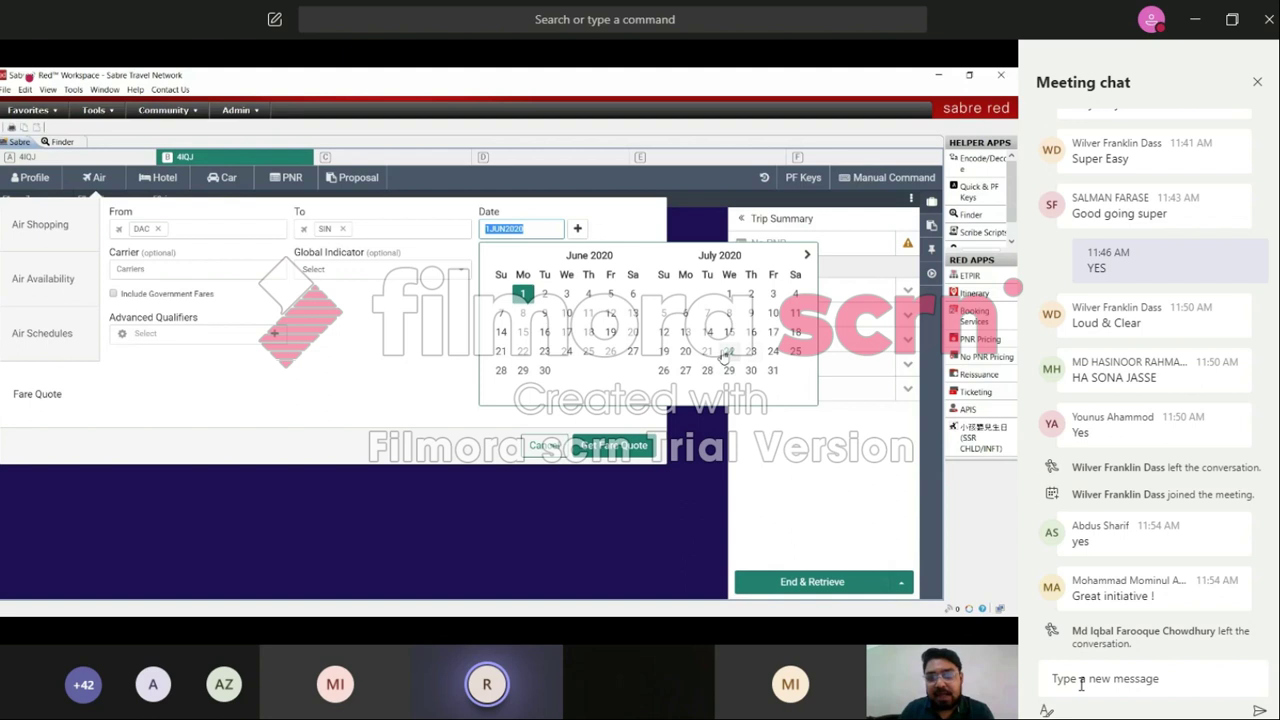
Step: Quote Singapore Airlines (SQ) fares from DAC to SIN for 20 July 2020
{"action": "left_click", "coordinate": [807, 257]}
{"action": "left_click", "coordinate": [807, 257]}
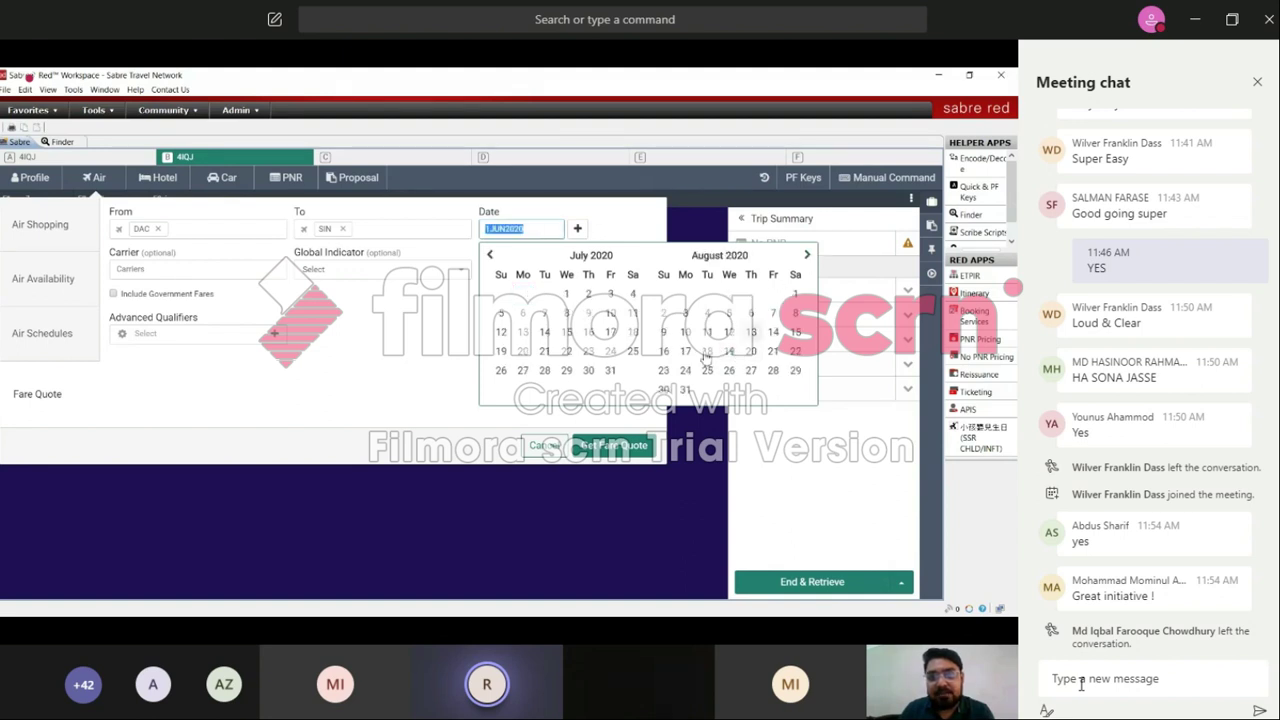
{"action": "left_click", "coordinate": [542, 368]}
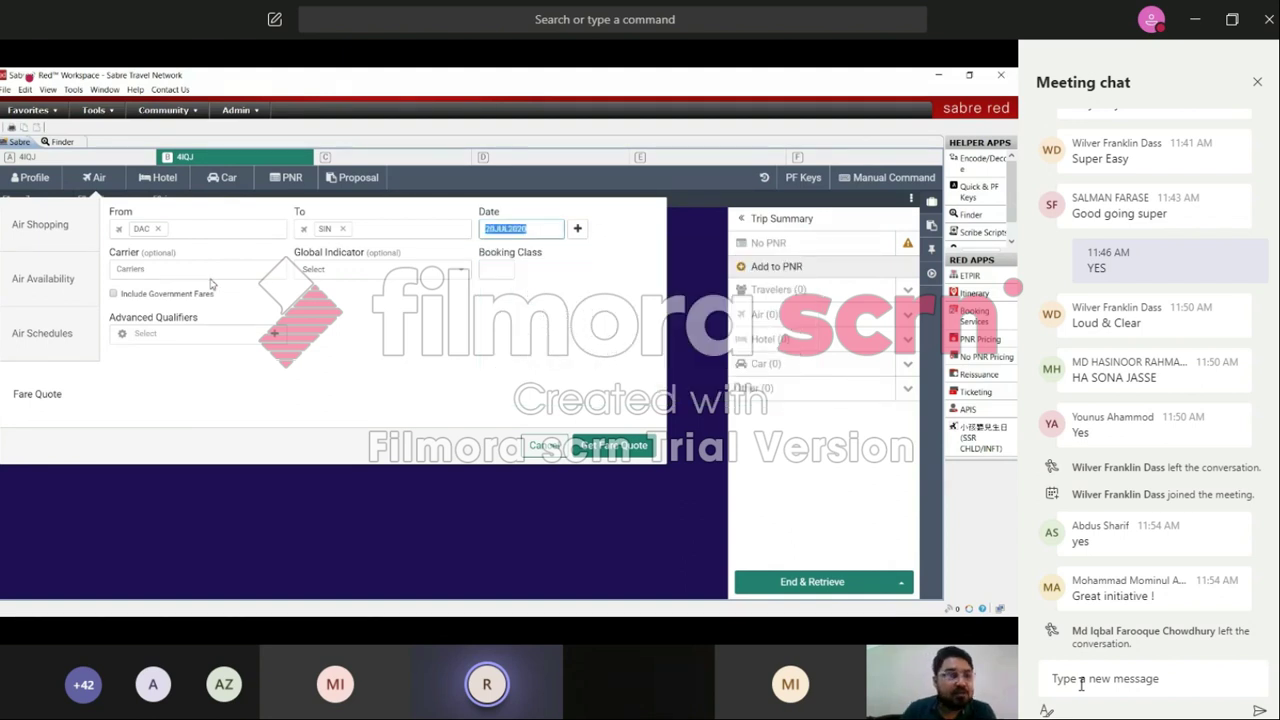
{"action": "left_click", "coordinate": [171, 272]}
{"action": "type", "text": "sq"}
{"action": "left_click", "coordinate": [162, 293]}
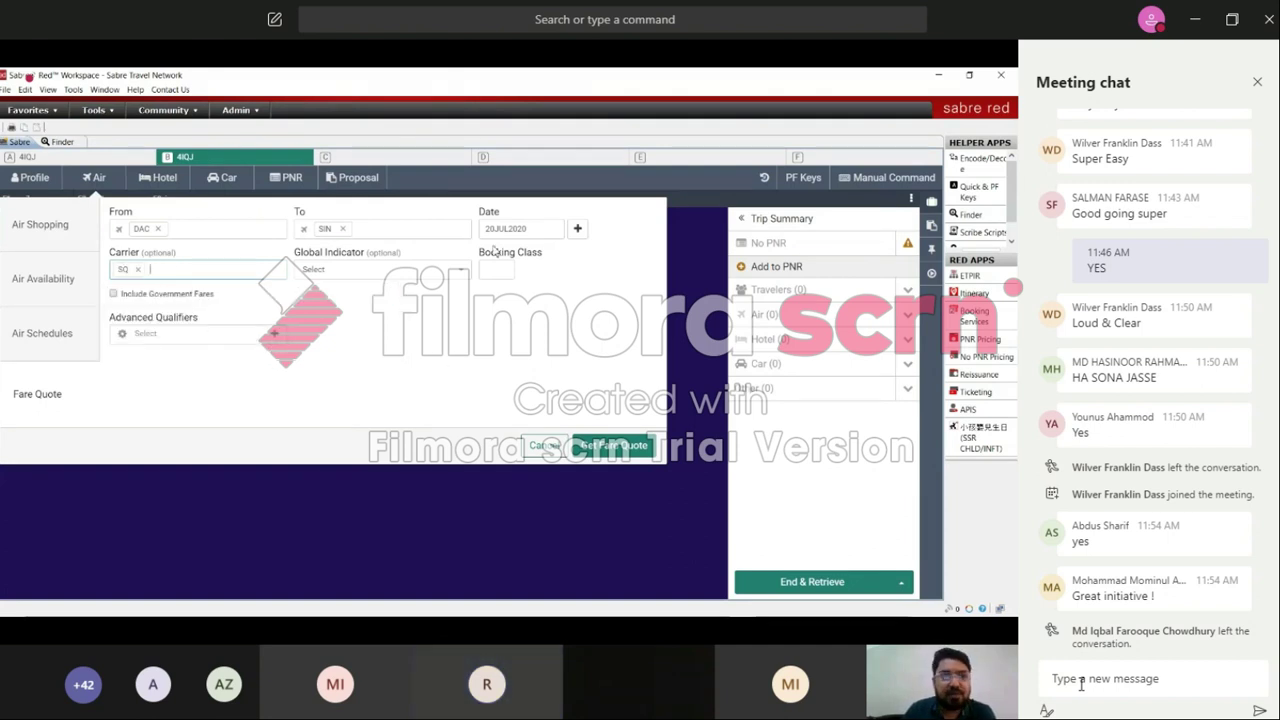
{"action": "left_click", "coordinate": [583, 452]}
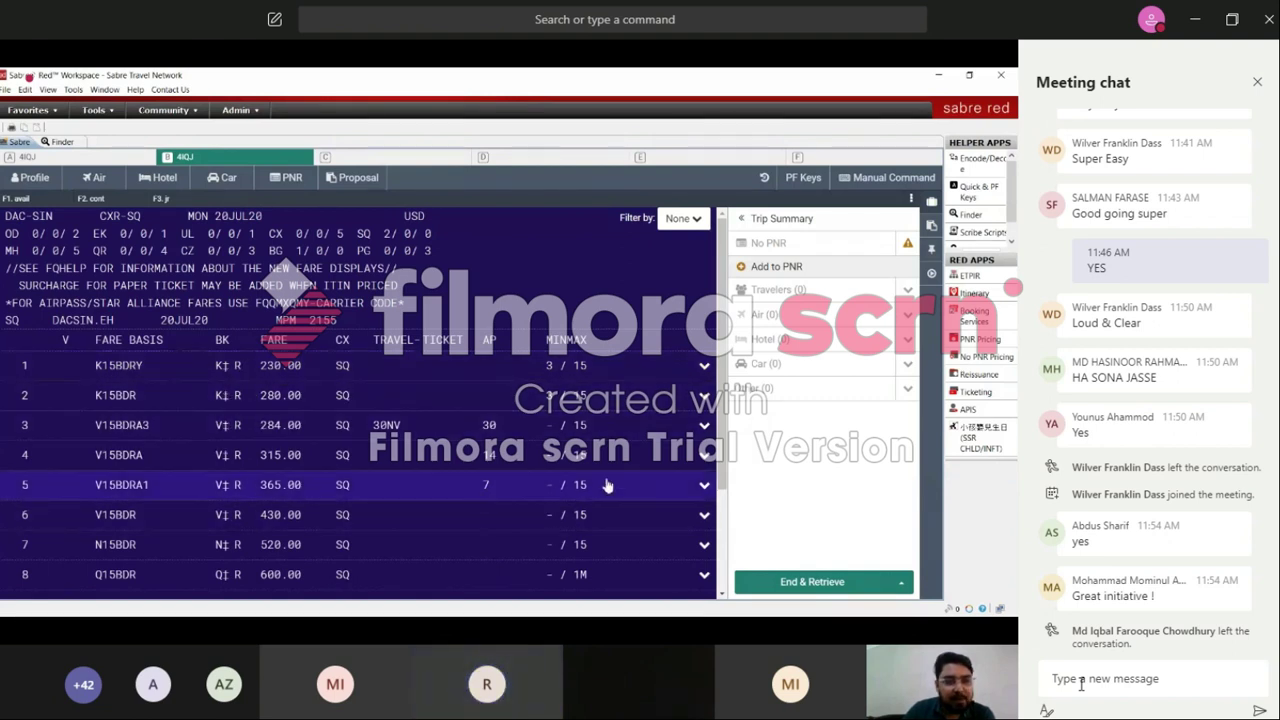
Step: Scroll the SQ fare list, then expand fare K15BDRY to show booking code K and Eastern Hemisphere routing
{"action": "scroll", "coordinate": [715, 503], "scroll_direction": "down", "scroll_amount": 3}
{"action": "scroll", "coordinate": [715, 503], "scroll_direction": "down", "scroll_amount": 1}
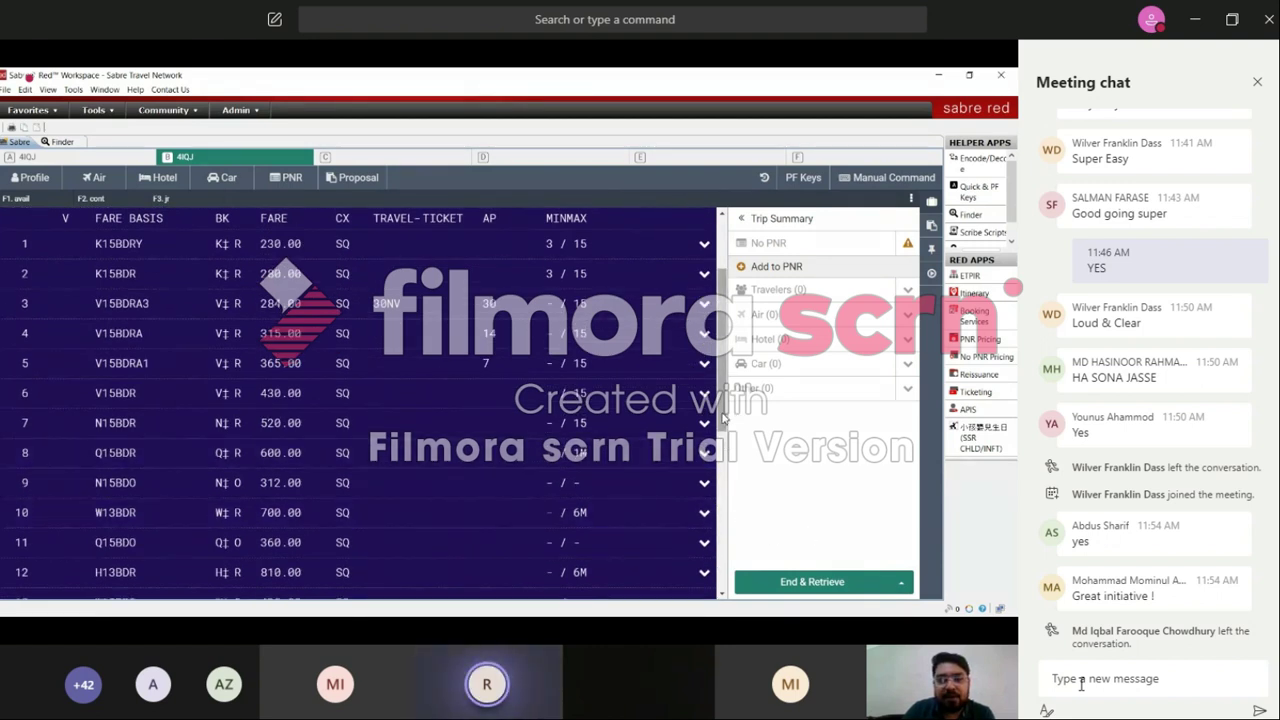
{"action": "scroll", "coordinate": [722, 418], "scroll_direction": "up", "scroll_amount": 4}
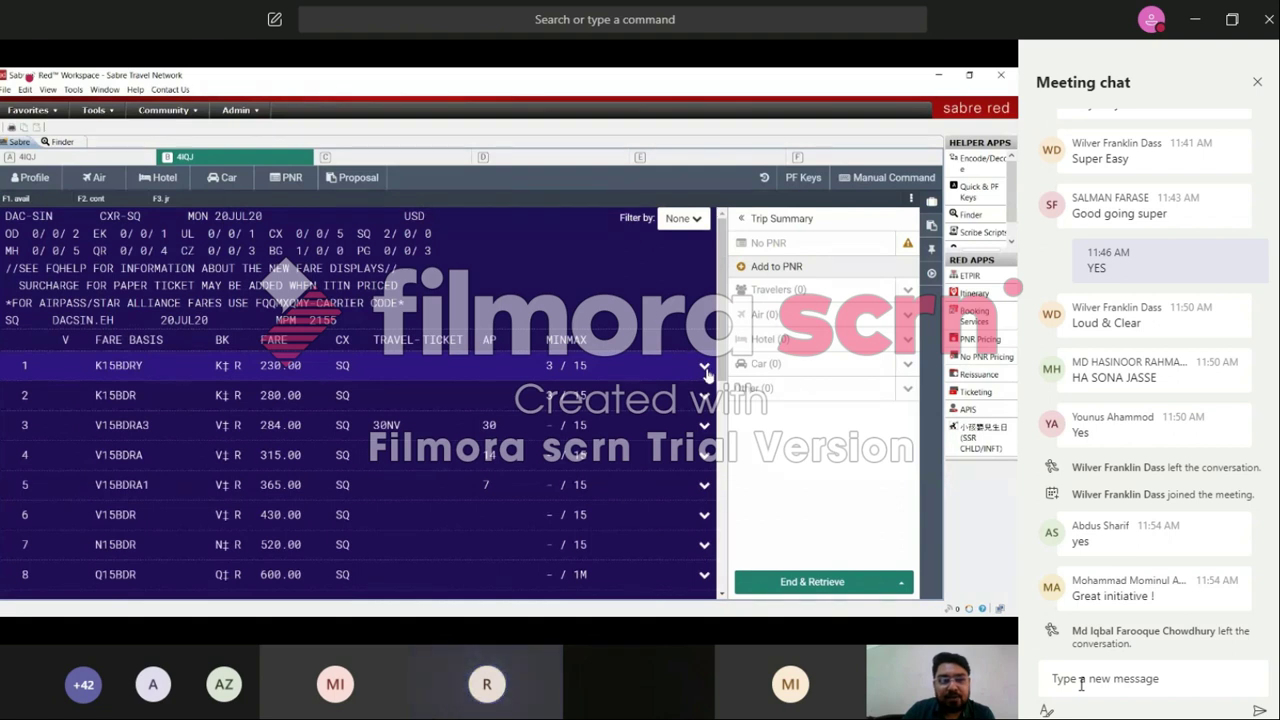
{"action": "left_click", "coordinate": [705, 369]}
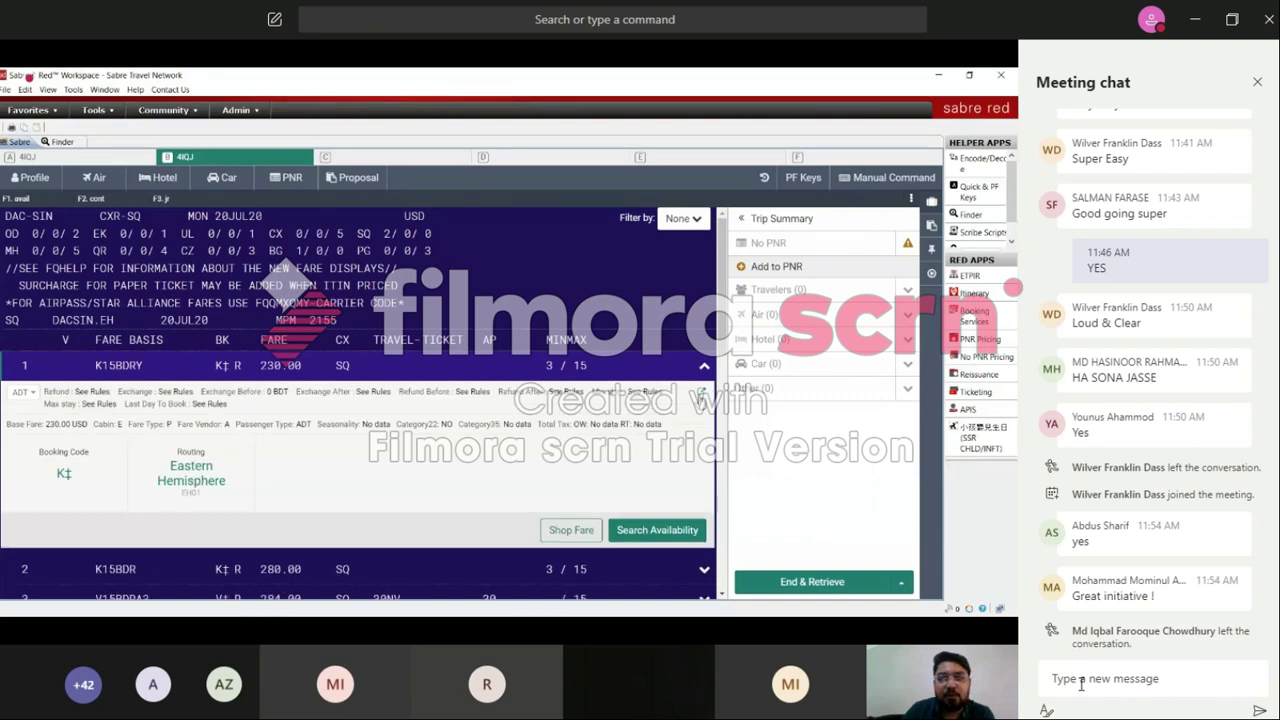
Step: Review K15BDRY's Quick Rules, close them, and open its Eastern Hemisphere routing
{"action": "left_click", "coordinate": [704, 394]}
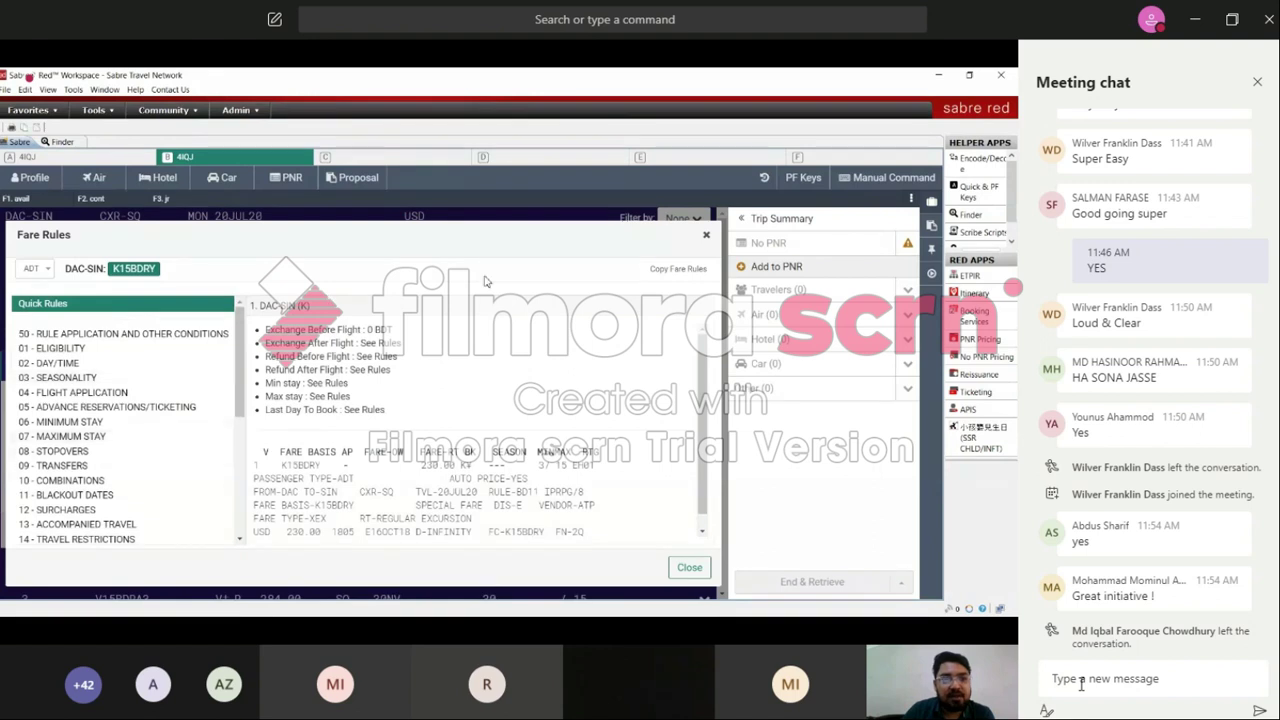
{"action": "scroll", "coordinate": [240, 420], "scroll_direction": "down", "scroll_amount": 2}
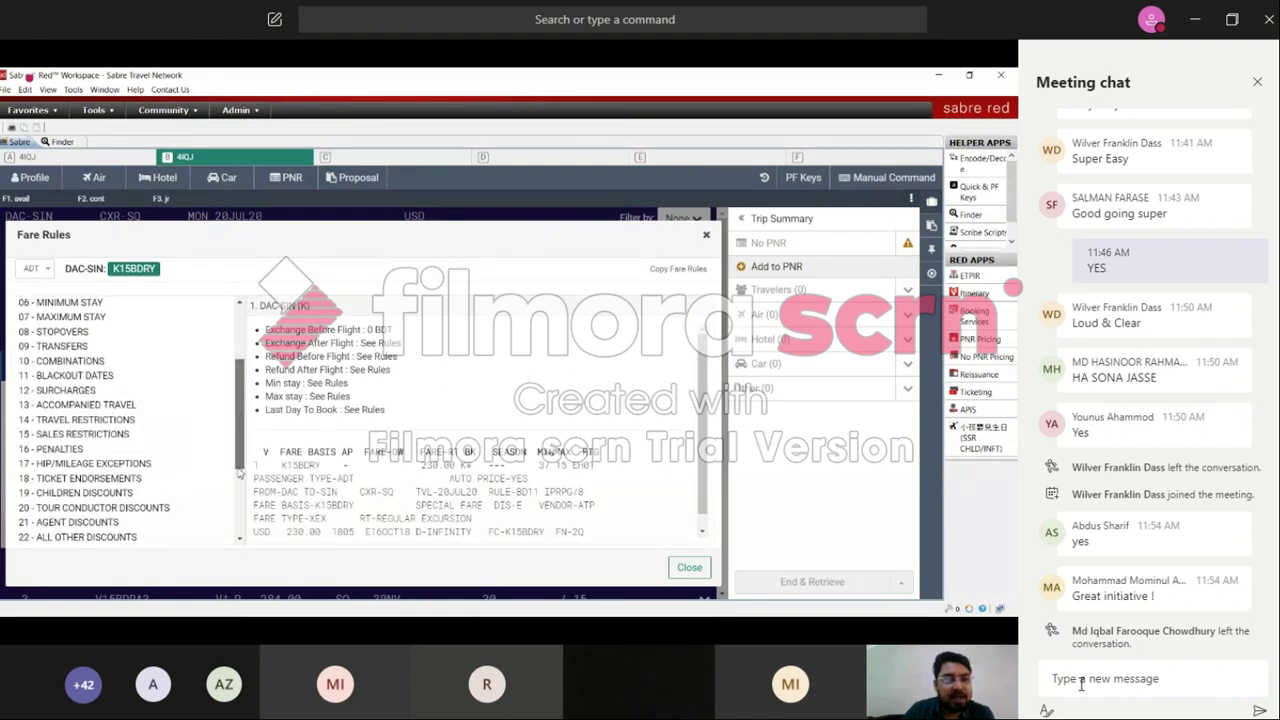
{"action": "left_click", "coordinate": [706, 238]}
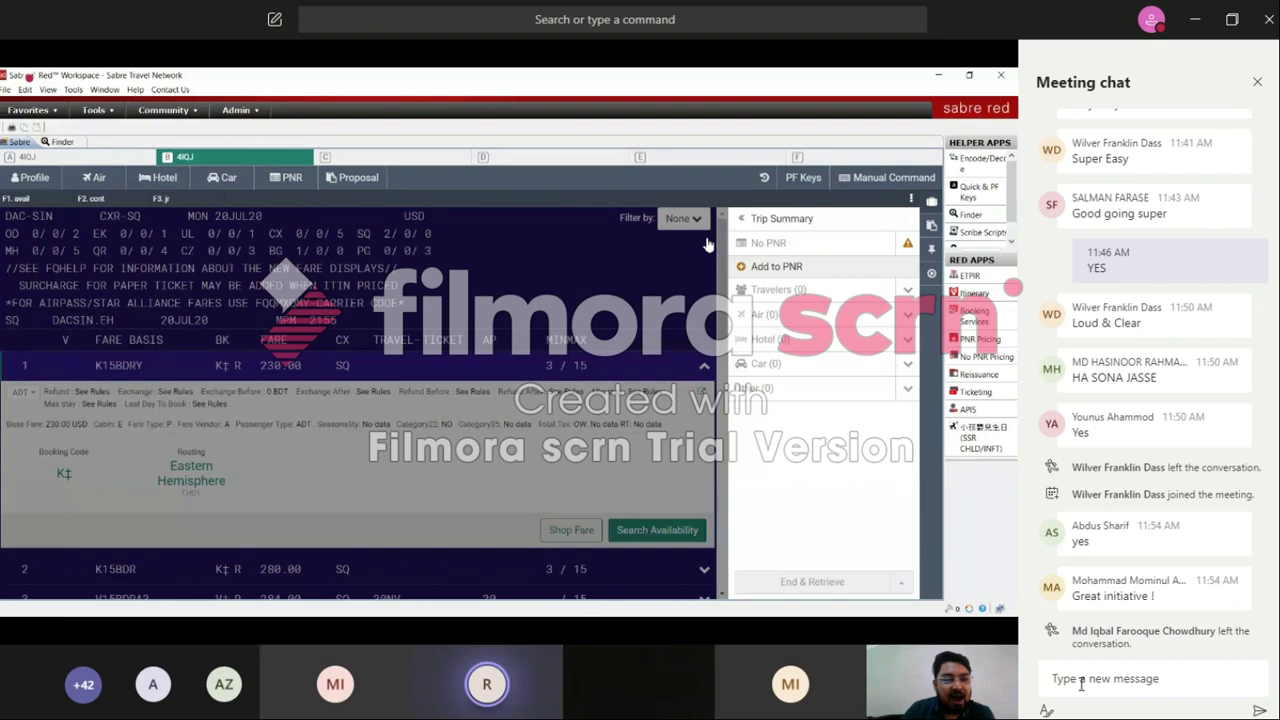
{"action": "left_click", "coordinate": [195, 474]}
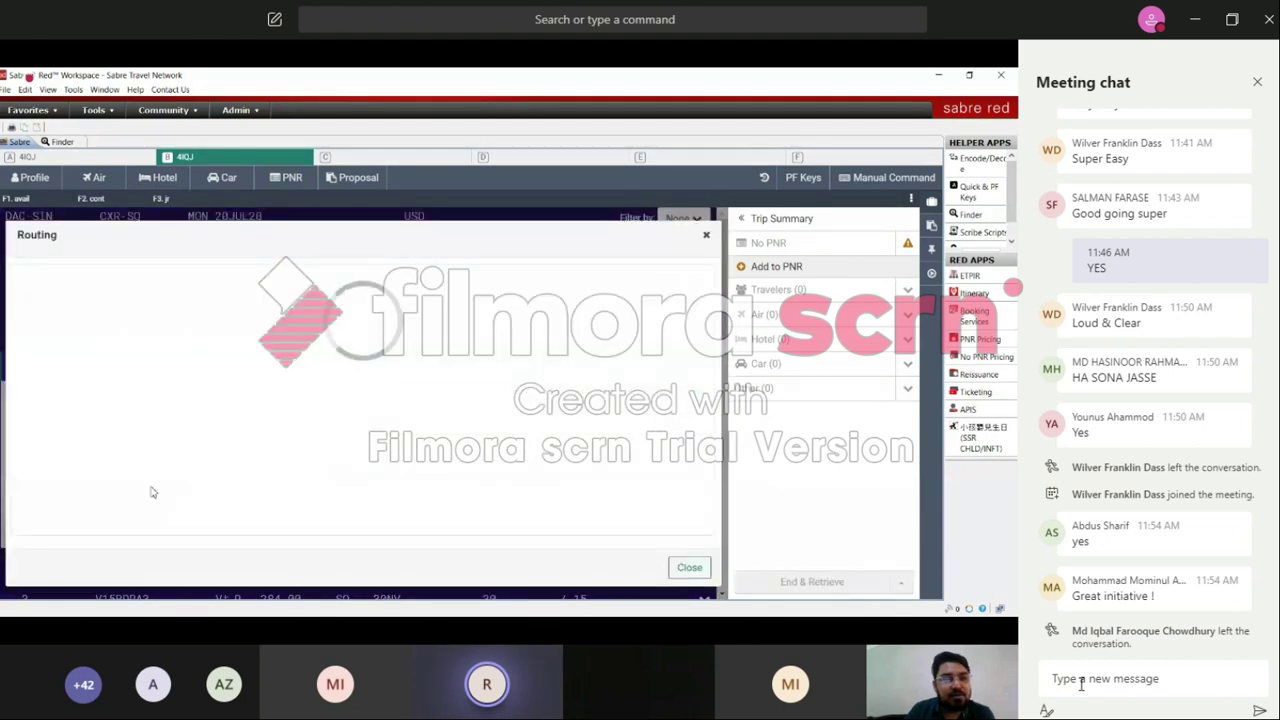
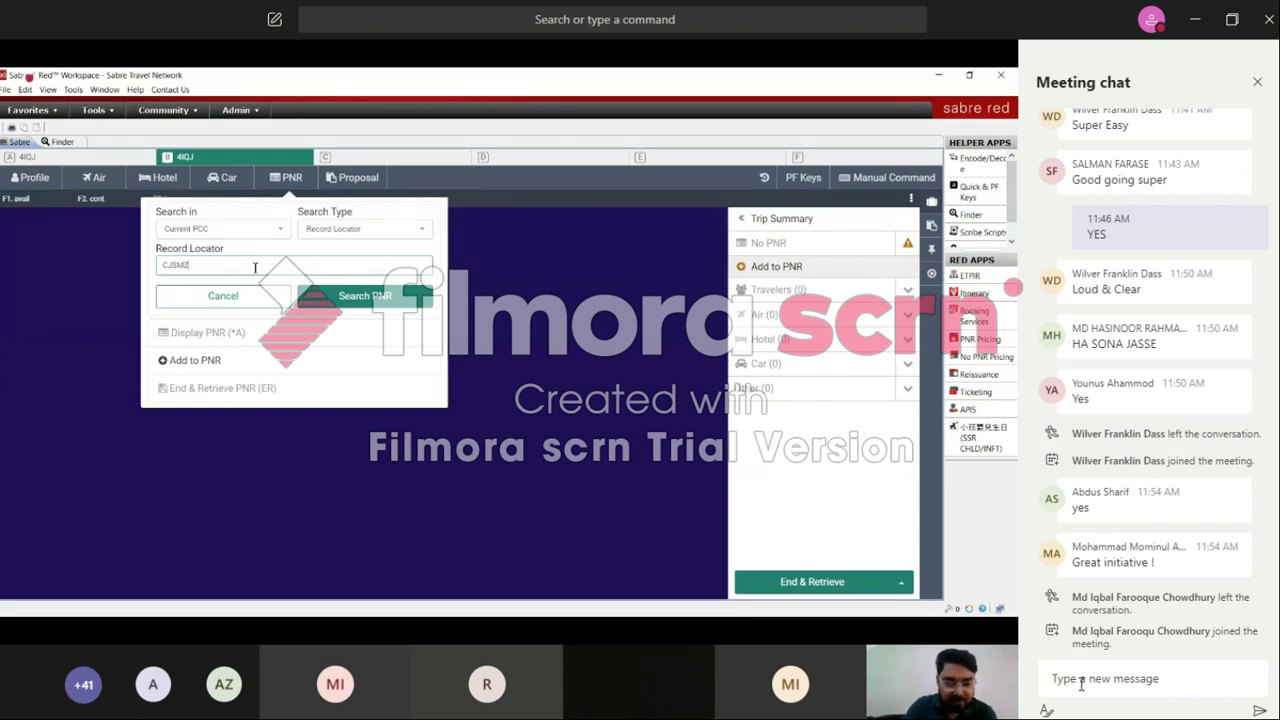
{"action": "key", "text": "Return"}
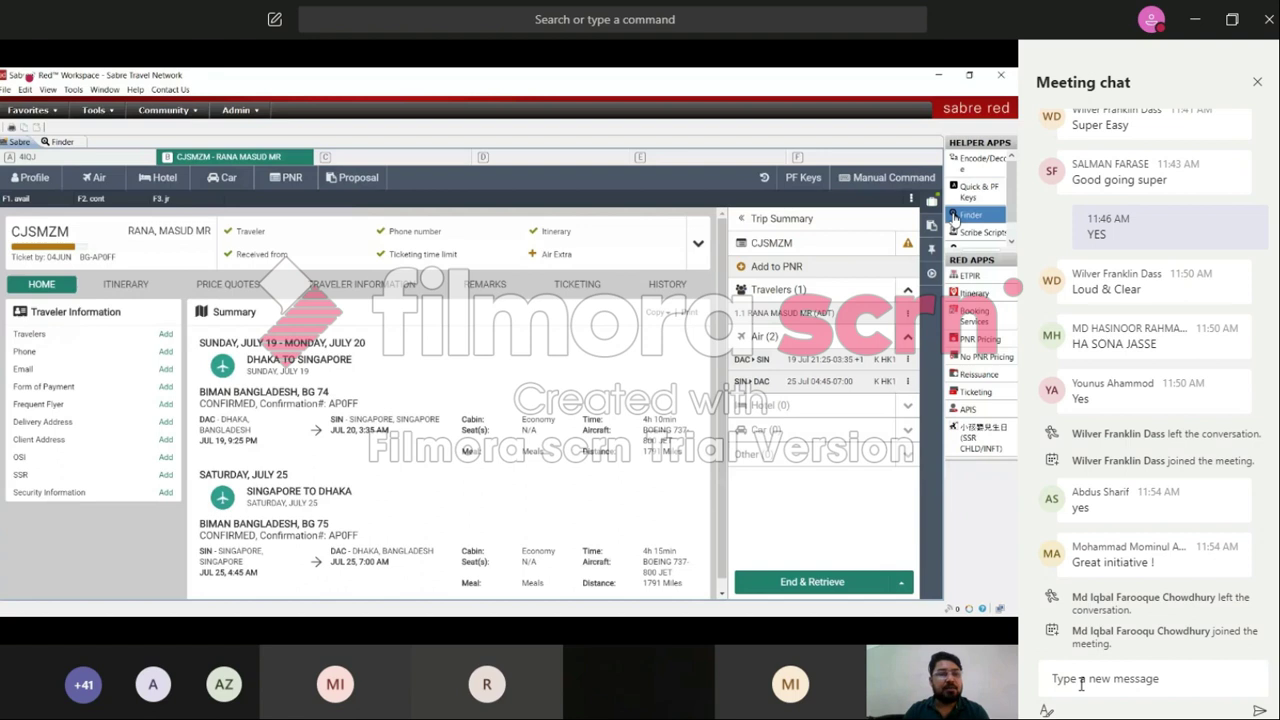
{"action": "left_click", "coordinate": [887, 177]}
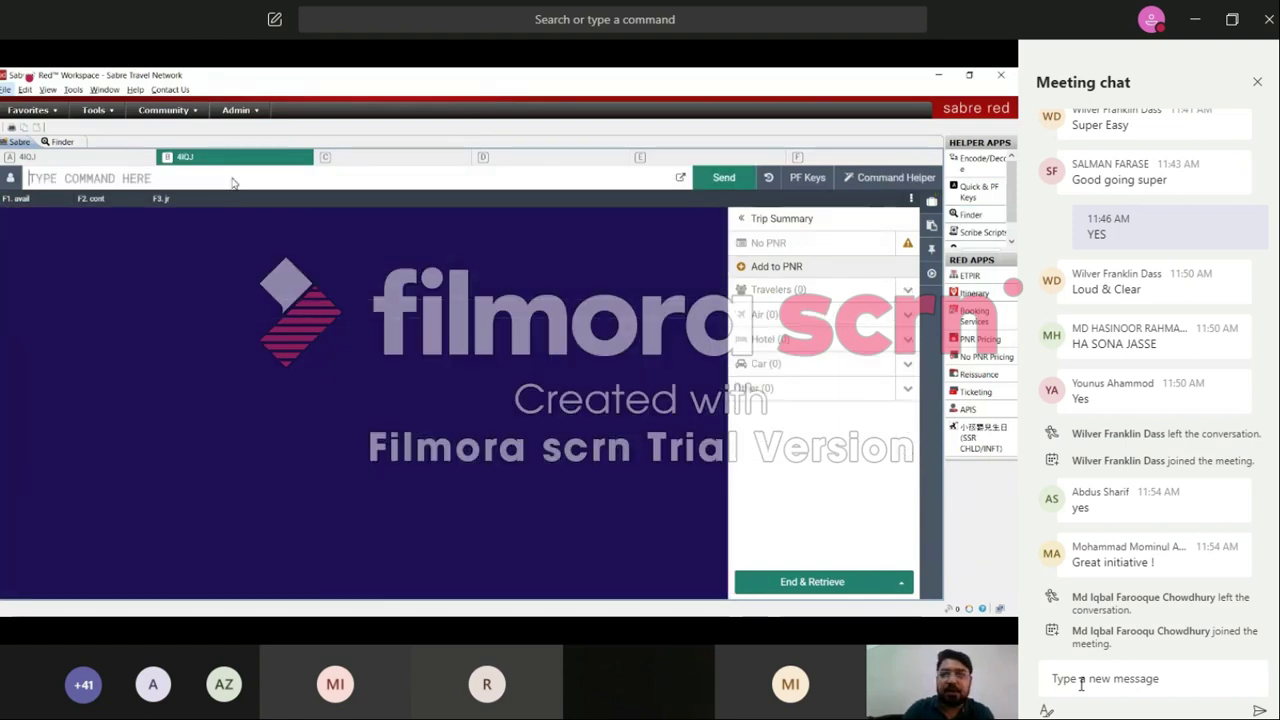
{"action": "left_click", "coordinate": [766, 179]}
{"action": "scroll", "coordinate": [903, 470], "scroll_direction": "up", "scroll_amount": 3}
{"action": "scroll", "coordinate": [903, 490], "scroll_direction": "down", "scroll_amount": 3}
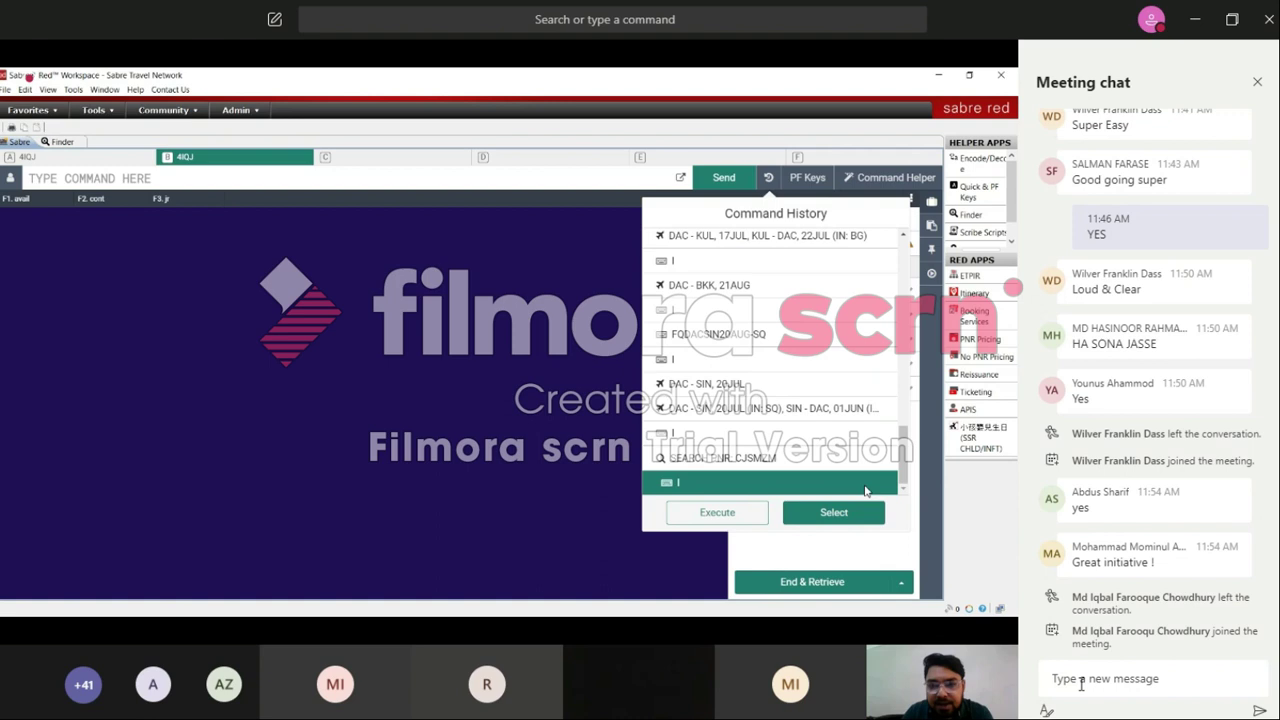
{"action": "left_click", "coordinate": [750, 458]}
{"action": "left_click", "coordinate": [808, 513]}
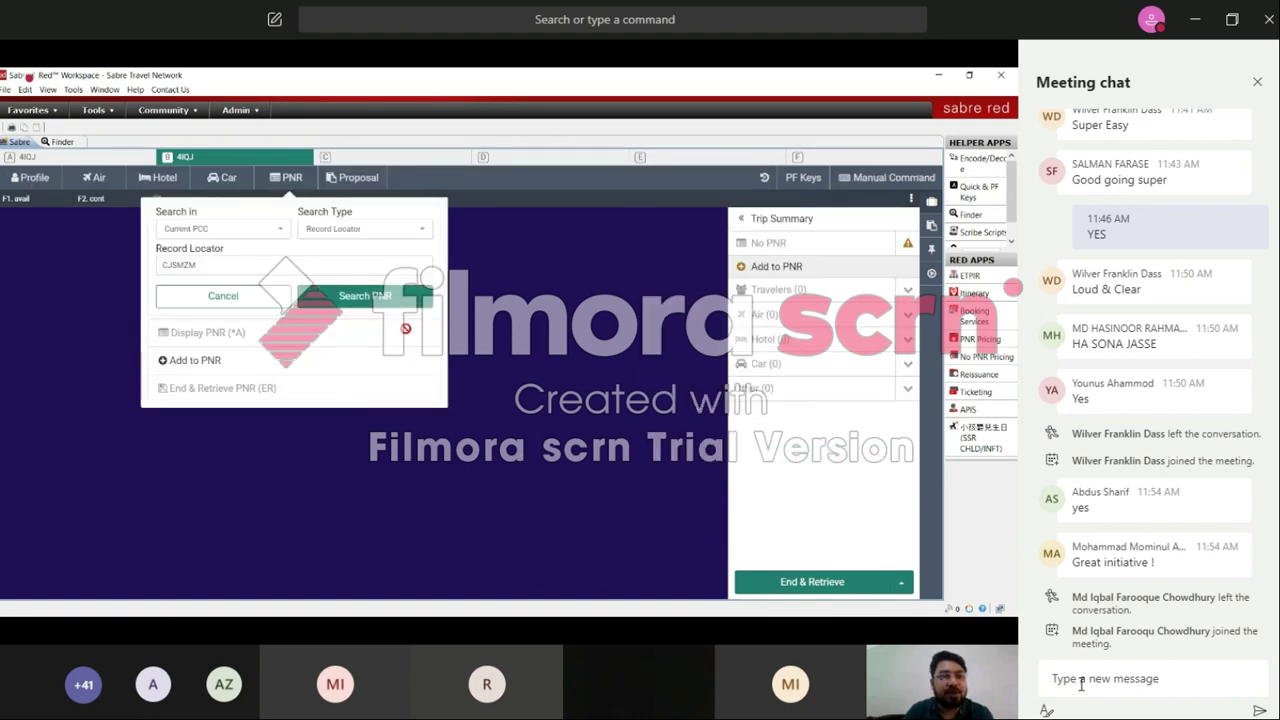
{"action": "left_click", "coordinate": [252, 300]}
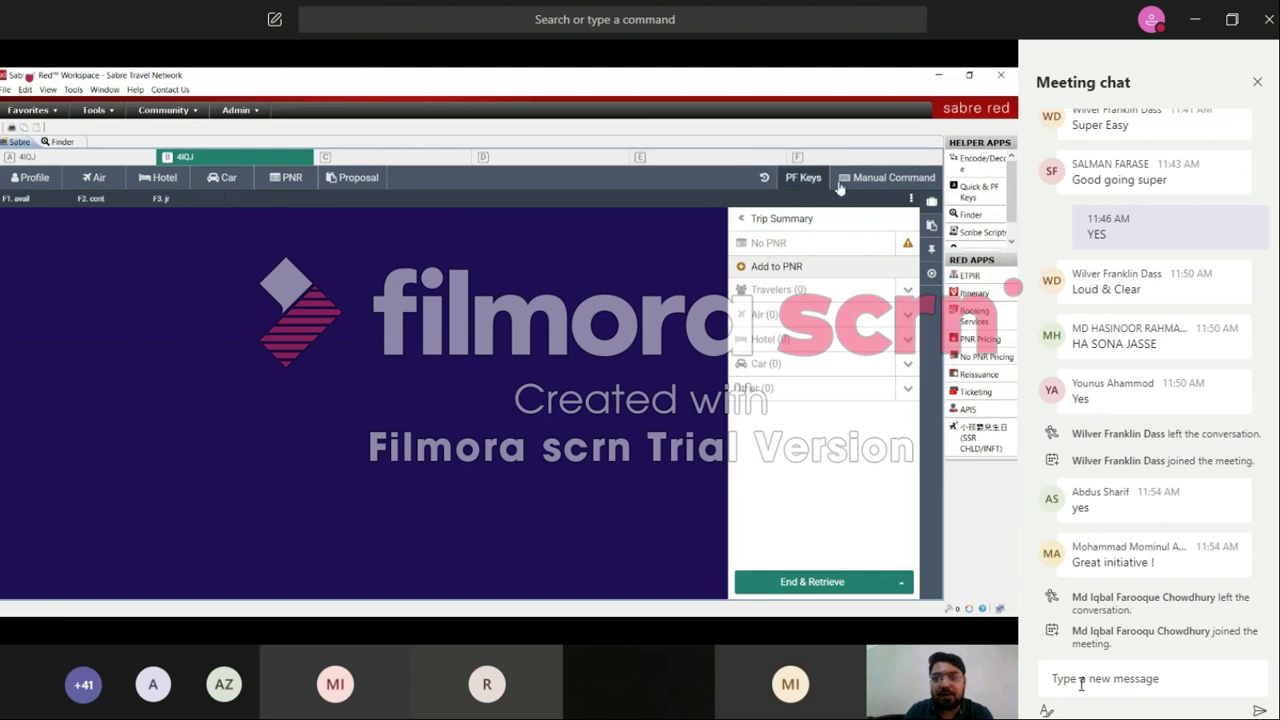
{"action": "left_click", "coordinate": [764, 177]}
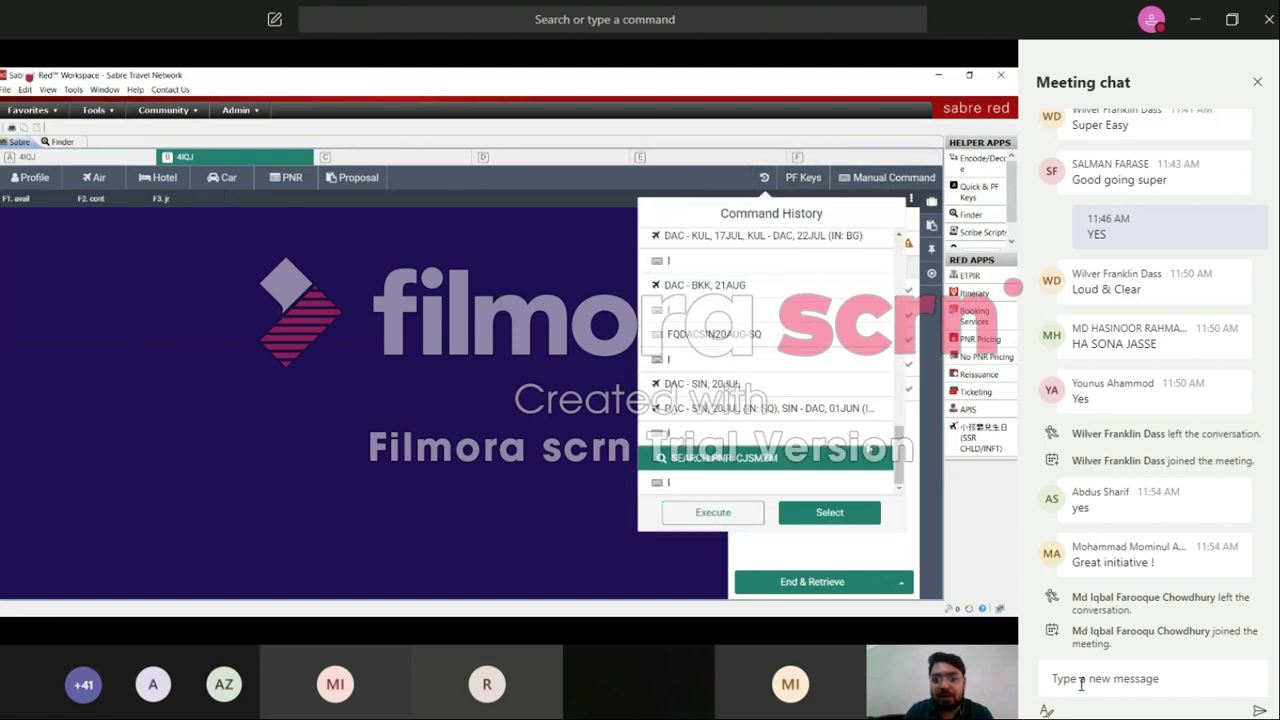
{"action": "left_click", "coordinate": [796, 468]}
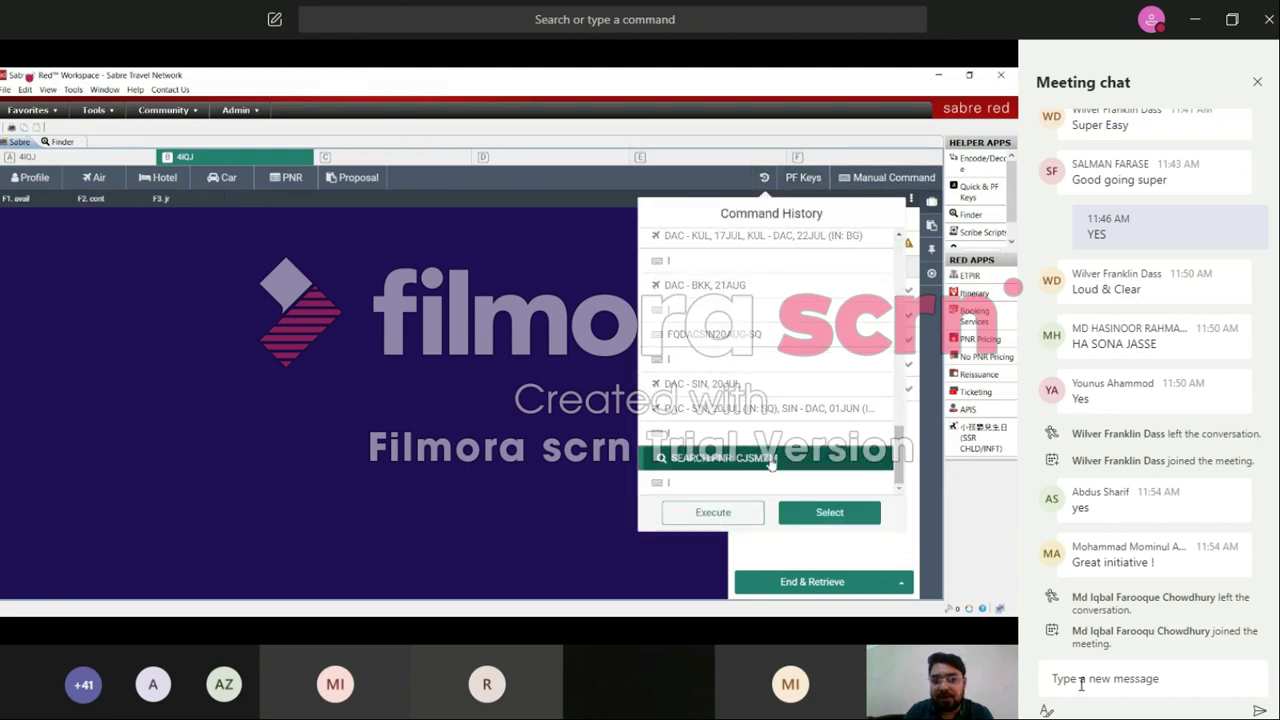
{"action": "left_click", "coordinate": [833, 514]}
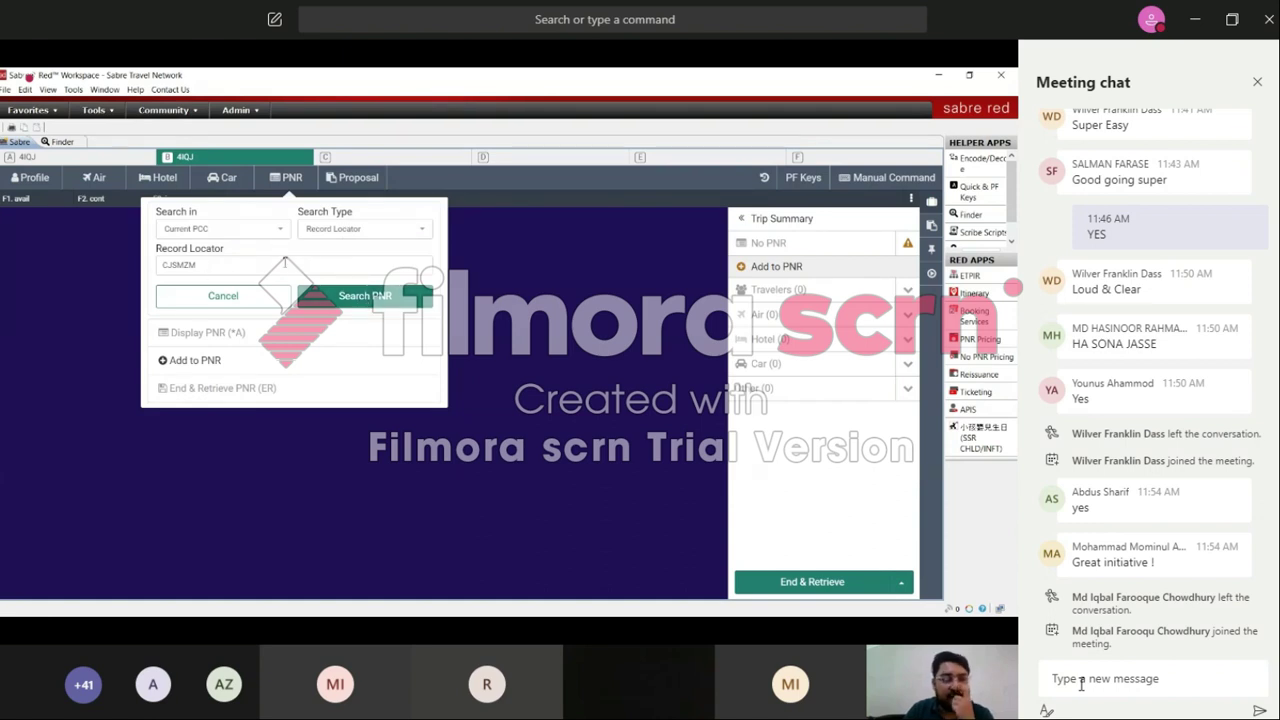
{"action": "left_click_drag", "start_coordinate": [198, 267], "coordinate": [146, 268]}
{"action": "key", "text": "ctrl+c"}
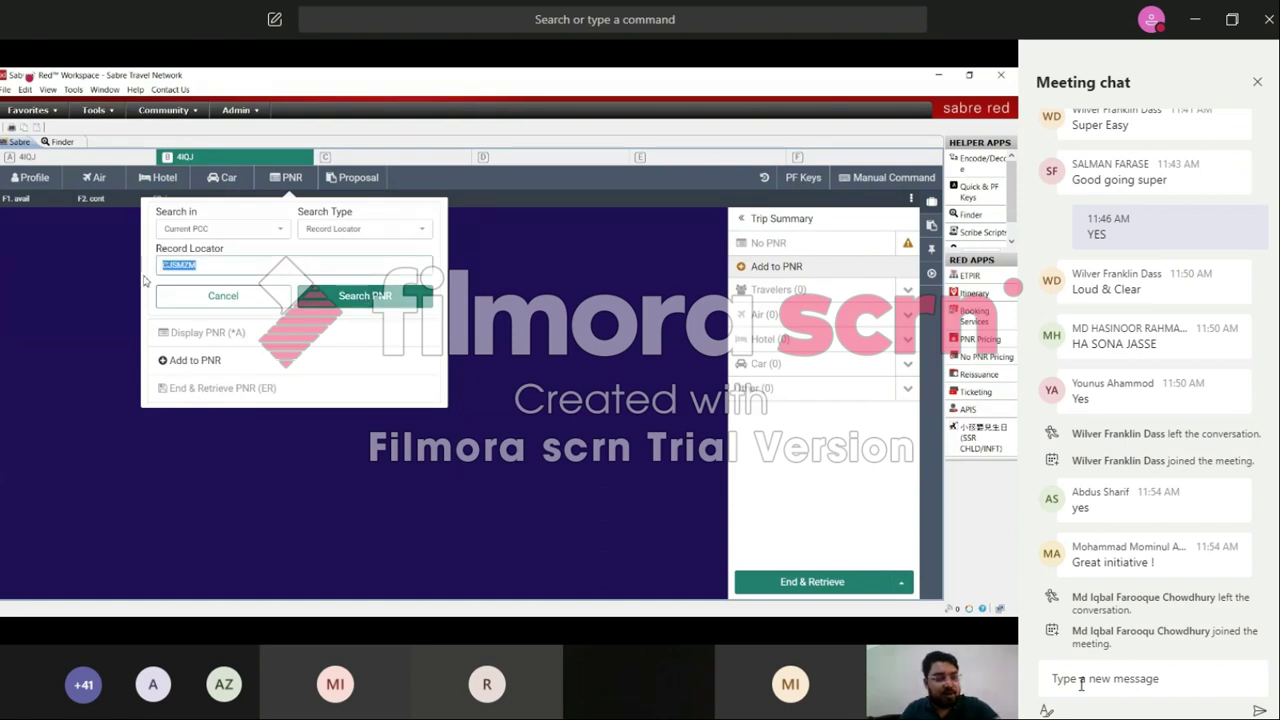
{"action": "left_click", "coordinate": [880, 177]}
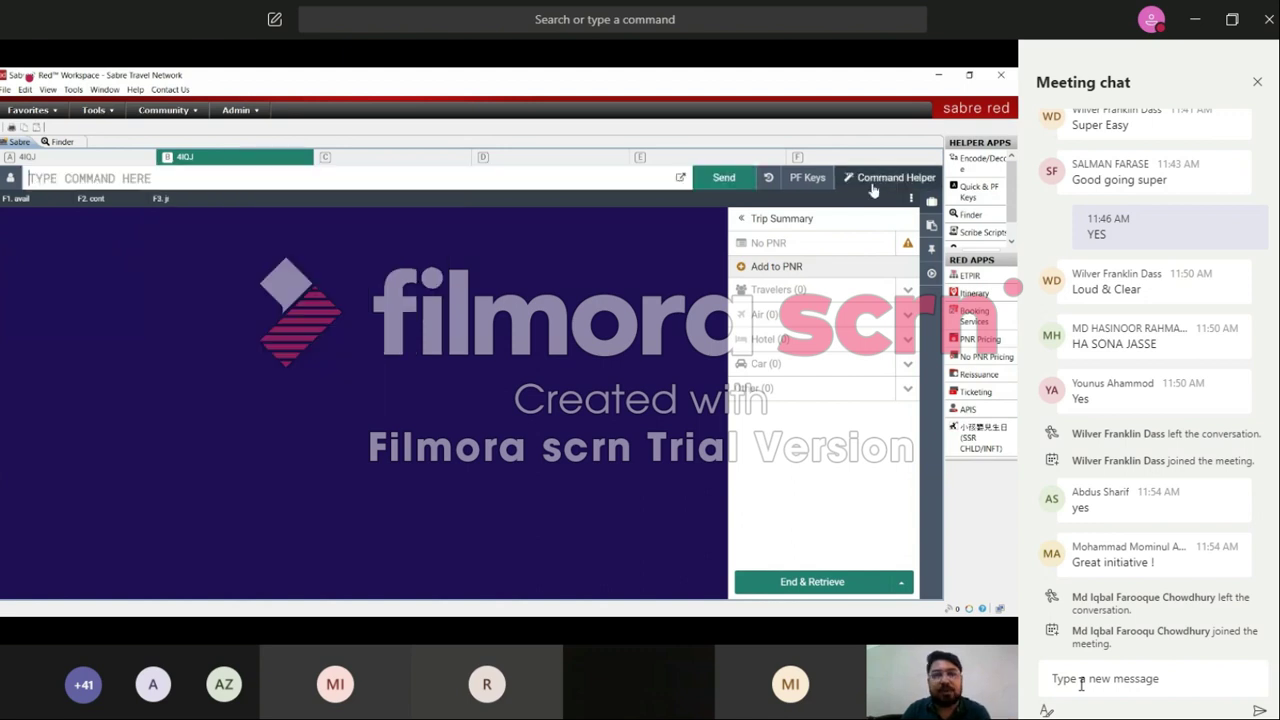
{"action": "left_click", "coordinate": [126, 177]}
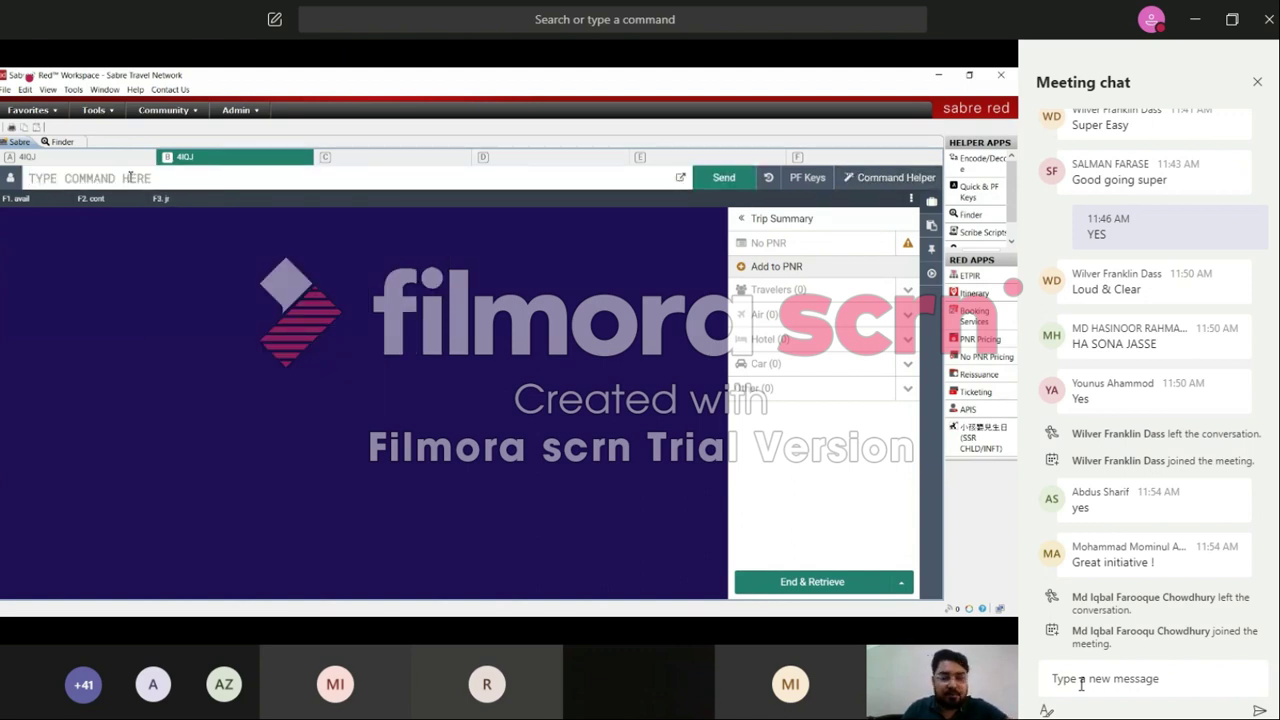
{"action": "type", "text": "*"}
{"action": "key", "text": "ctrl+v"}
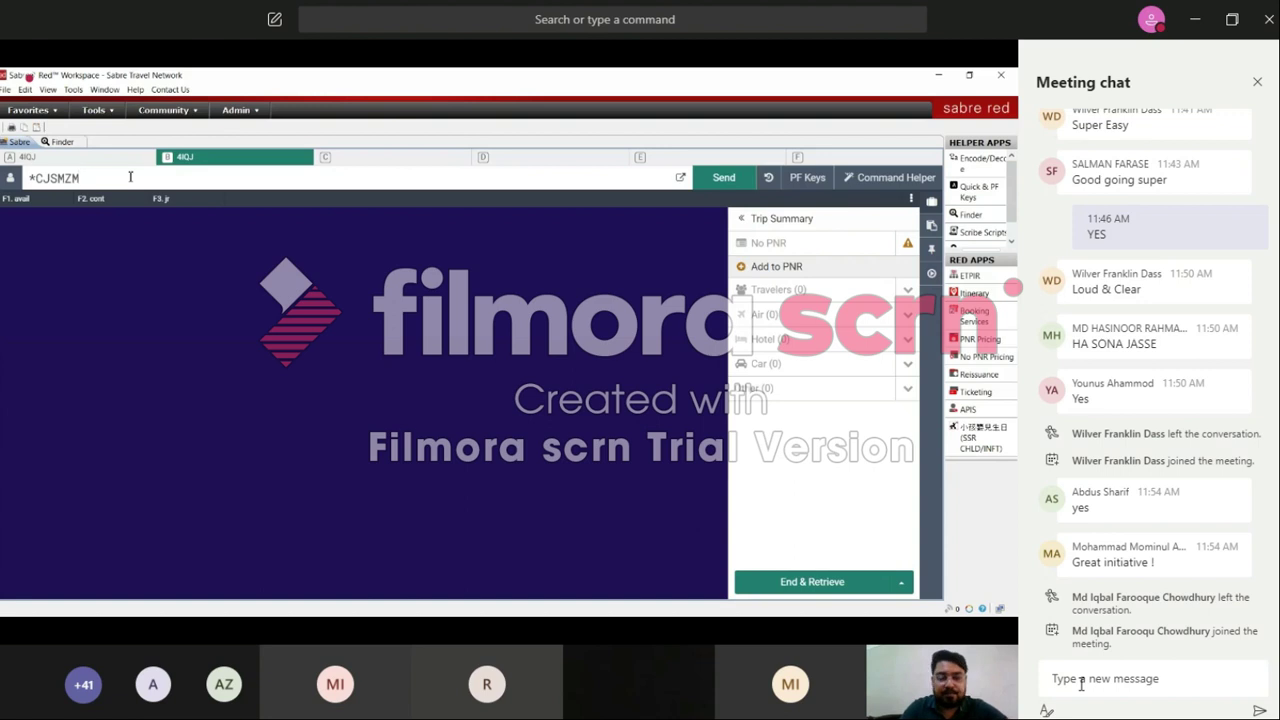
{"action": "key", "text": "Return"}
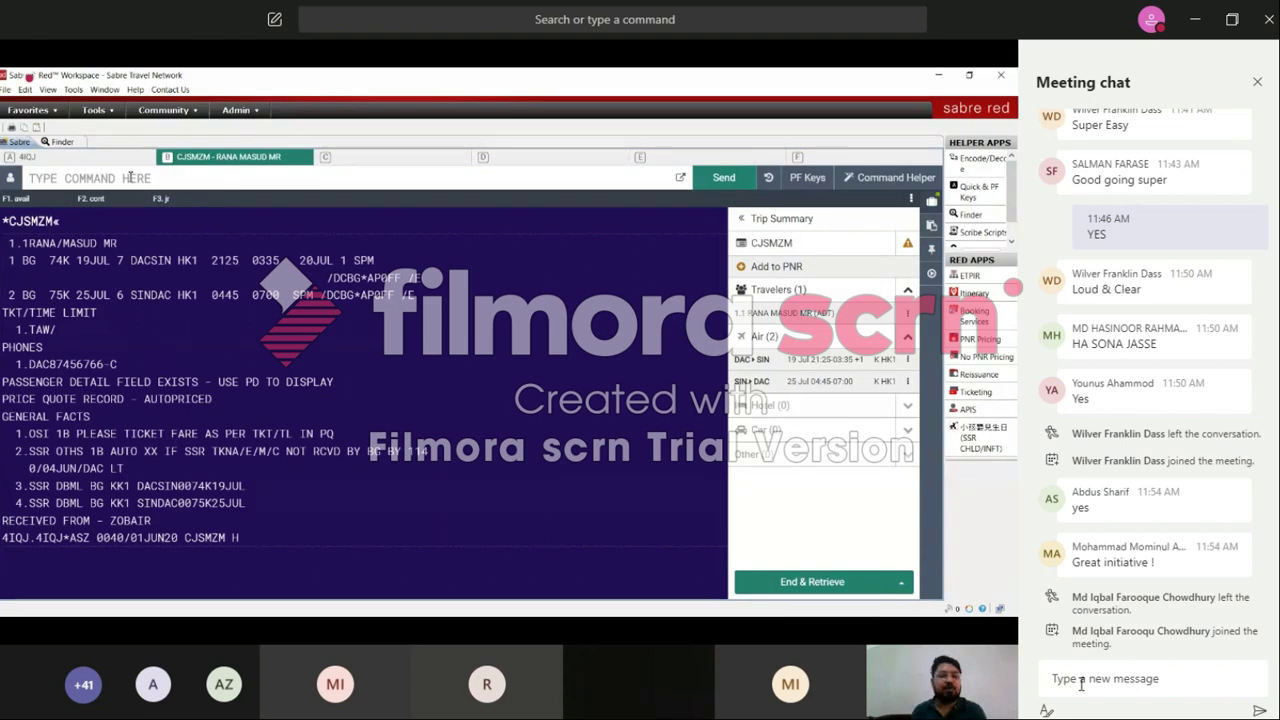
{"action": "type", "text": "I"}
{"action": "key", "text": "Return"}
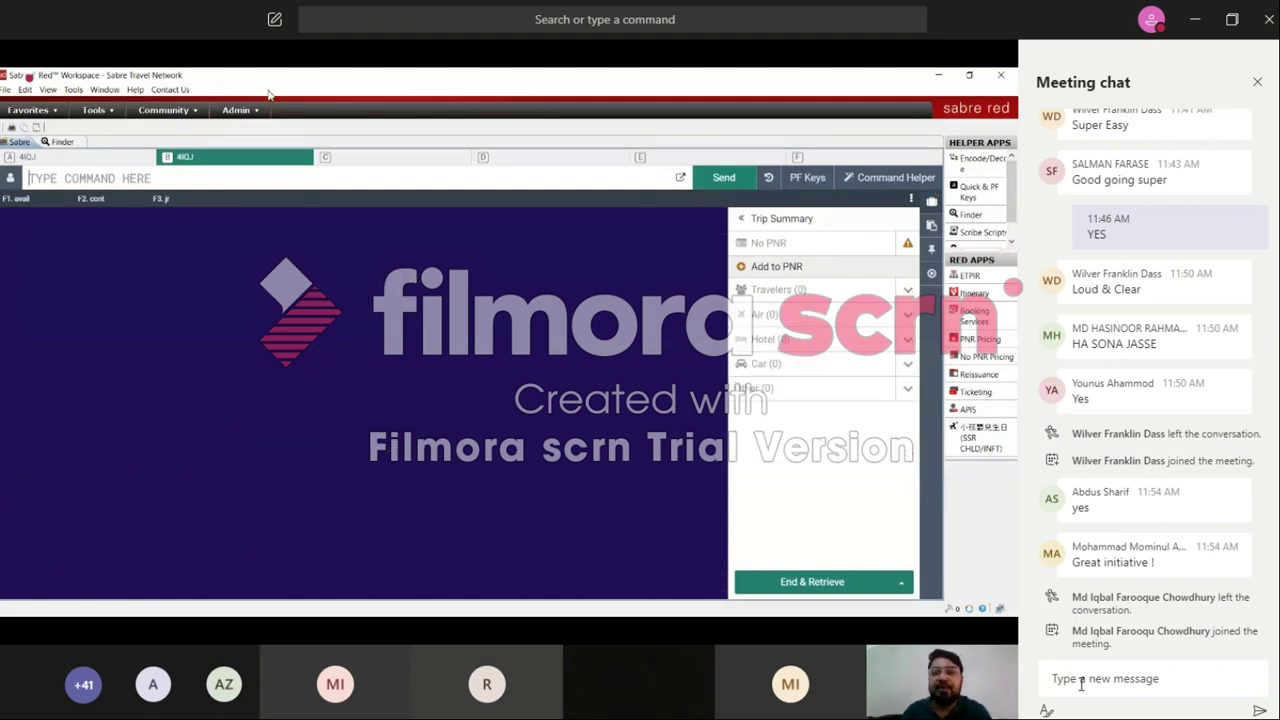
Step: Toggle the PF key row off and on, then choose Edit from its options menu
{"action": "left_click", "coordinate": [808, 178]}
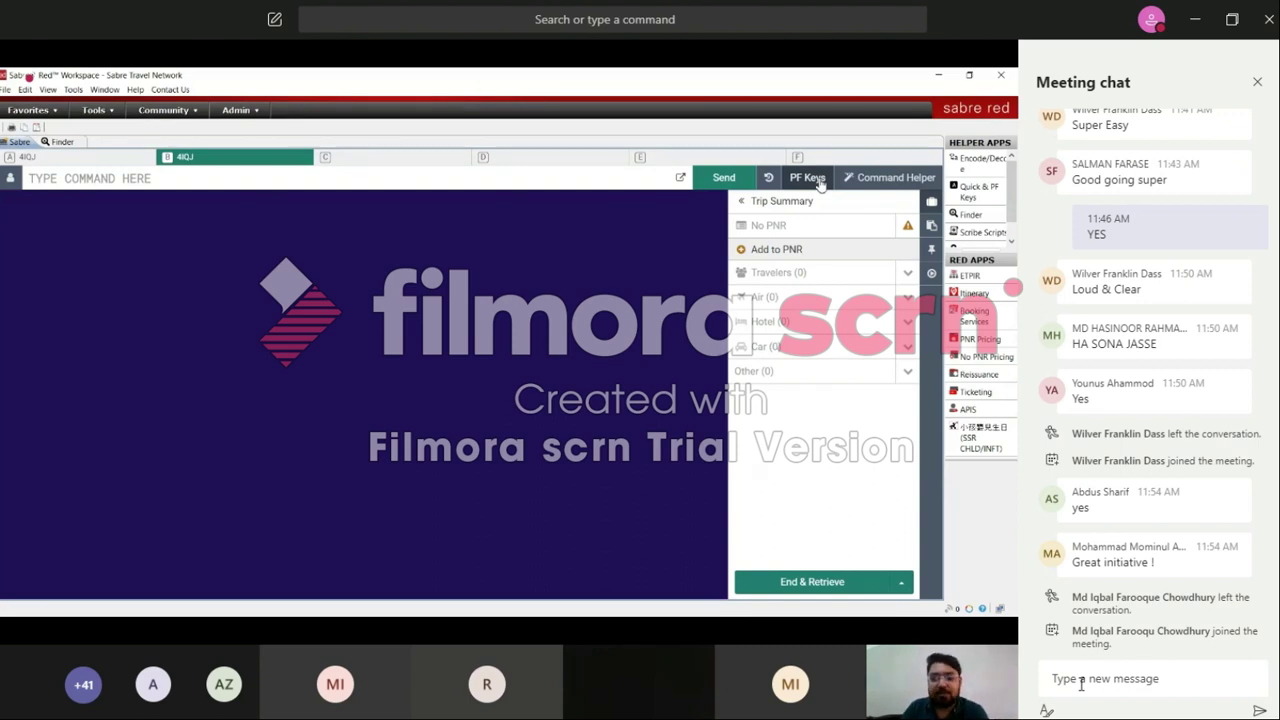
{"action": "left_click", "coordinate": [806, 180]}
{"action": "left_click", "coordinate": [806, 180]}
{"action": "left_click", "coordinate": [806, 180]}
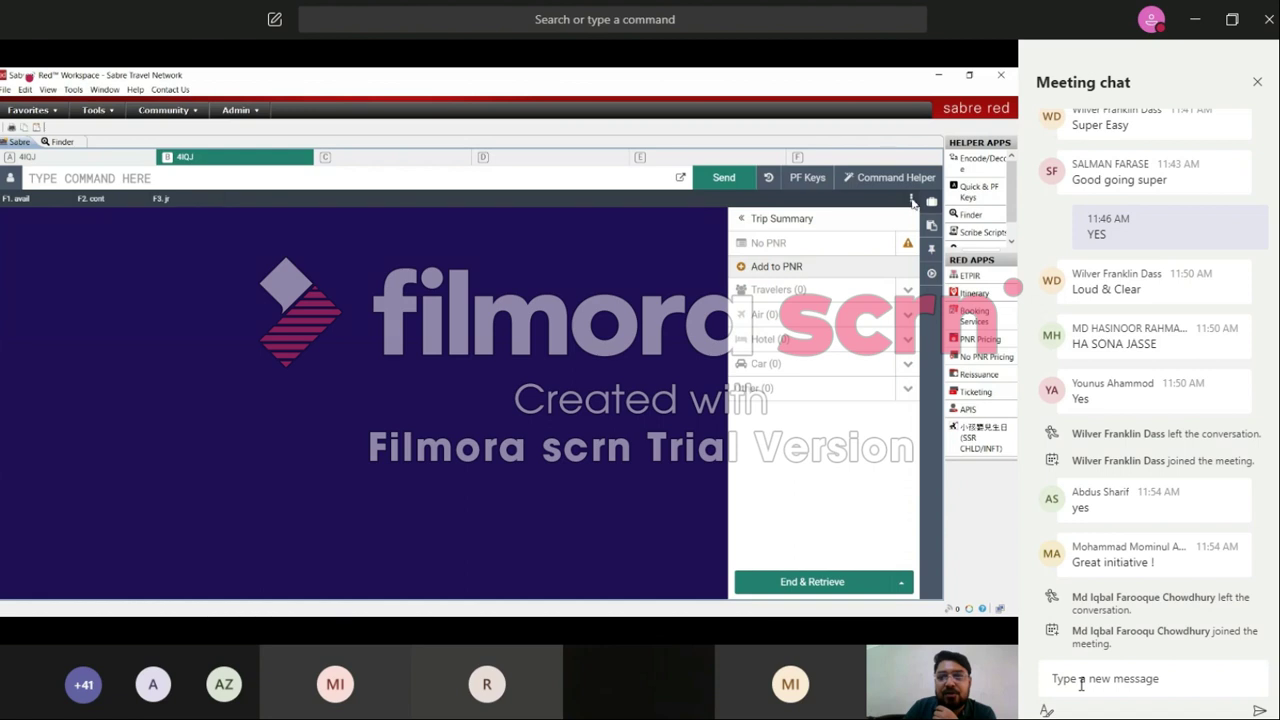
{"action": "left_click", "coordinate": [912, 202]}
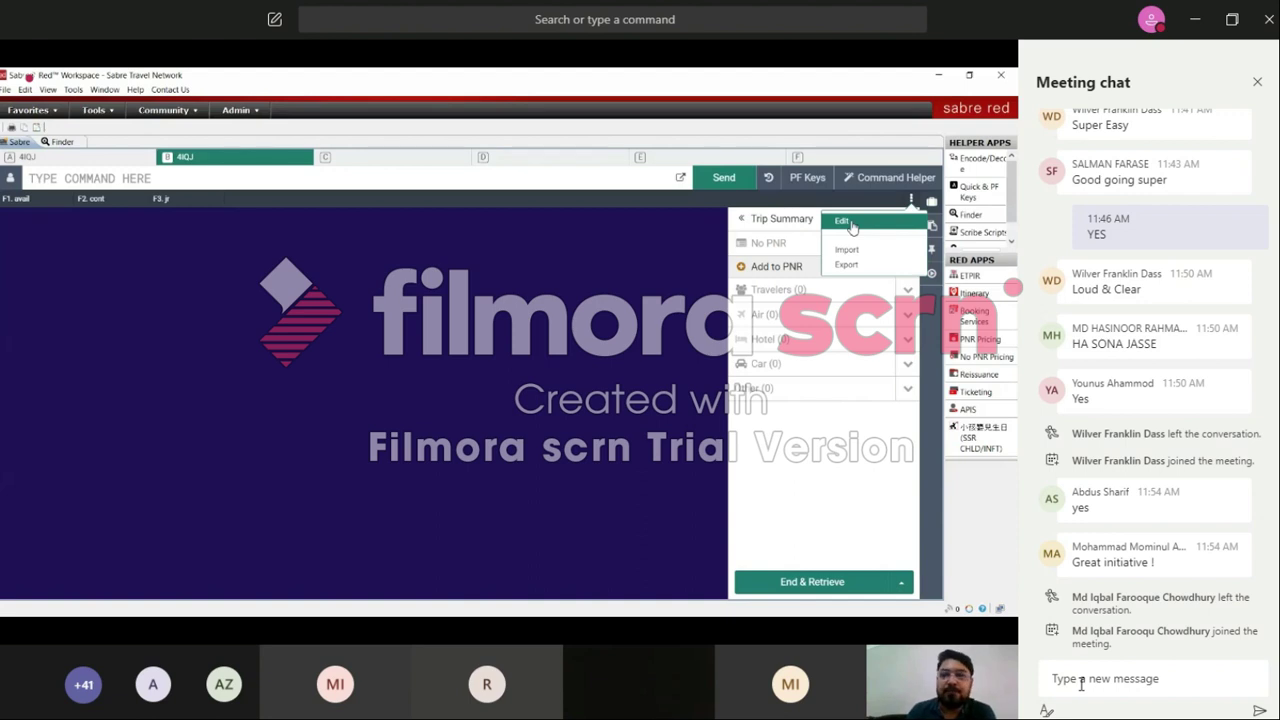
{"action": "left_click", "coordinate": [851, 227]}
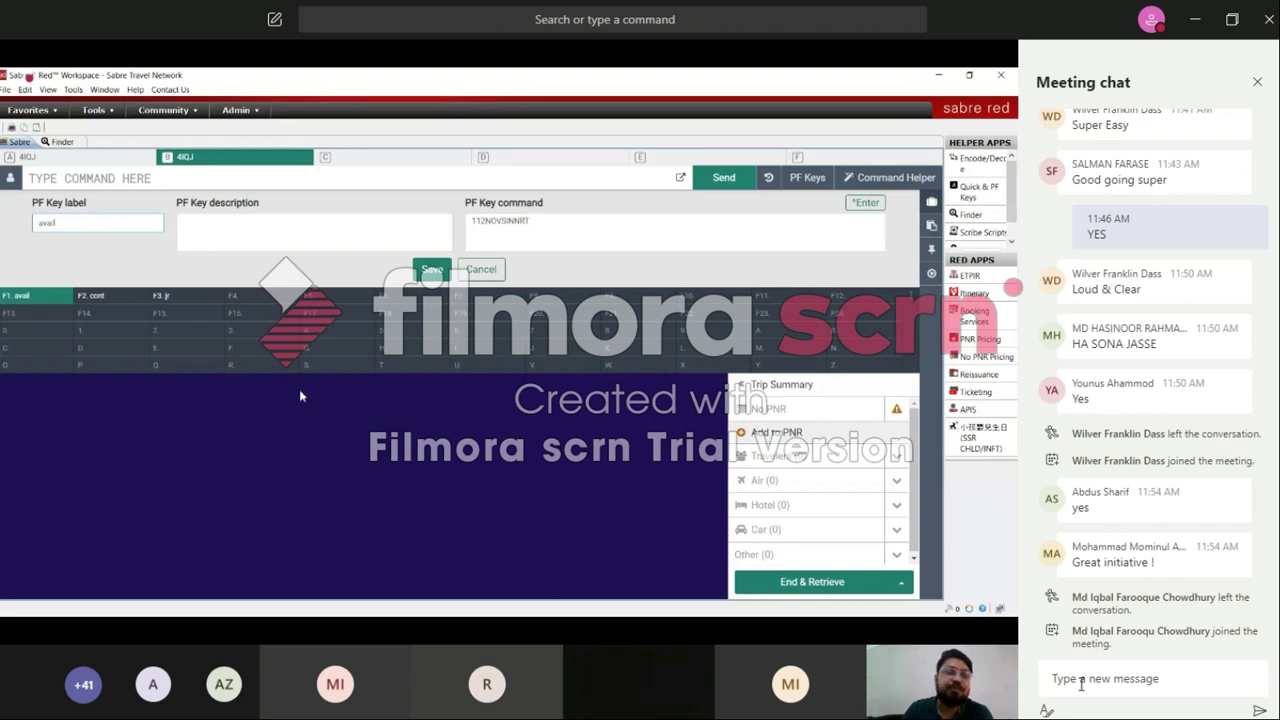
Step: Label F4 'contact' and enter the ABC TRAVELS agency phone and REF line as its command
{"action": "left_click", "coordinate": [253, 300]}
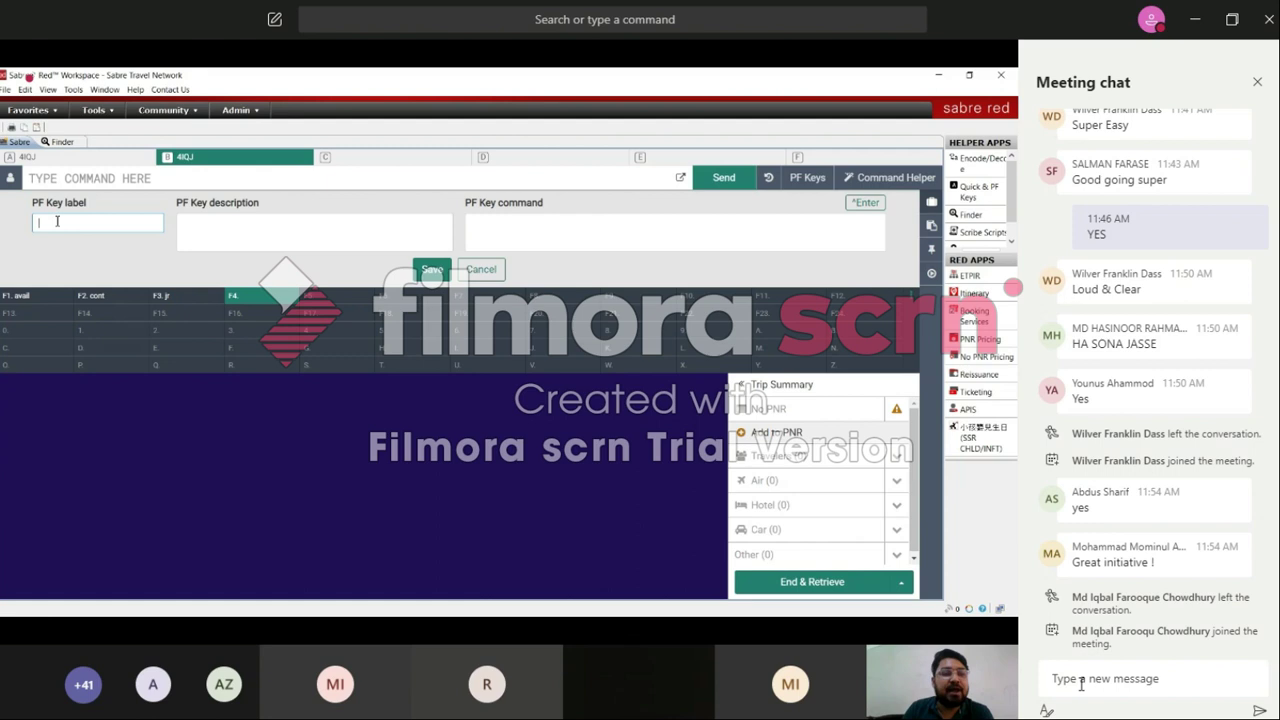
{"action": "type", "text": "d"}
{"action": "type", "text": "ontact"}
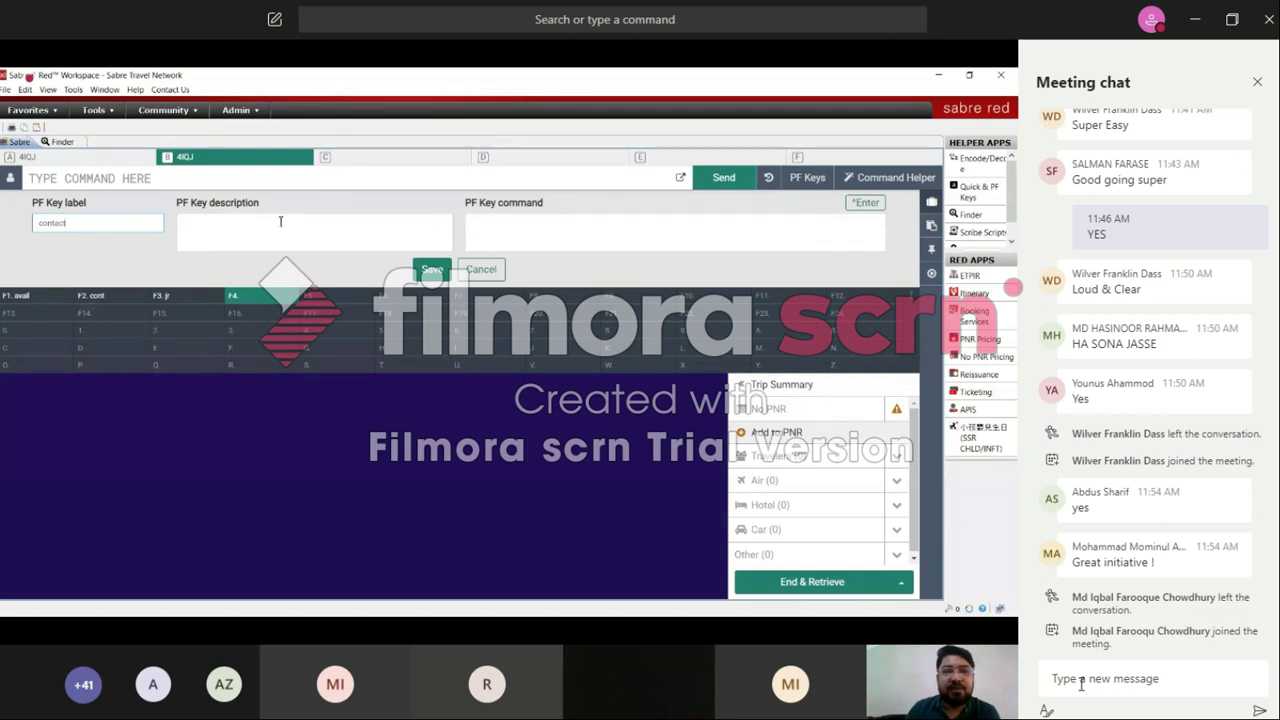
{"action": "left_click", "coordinate": [489, 228]}
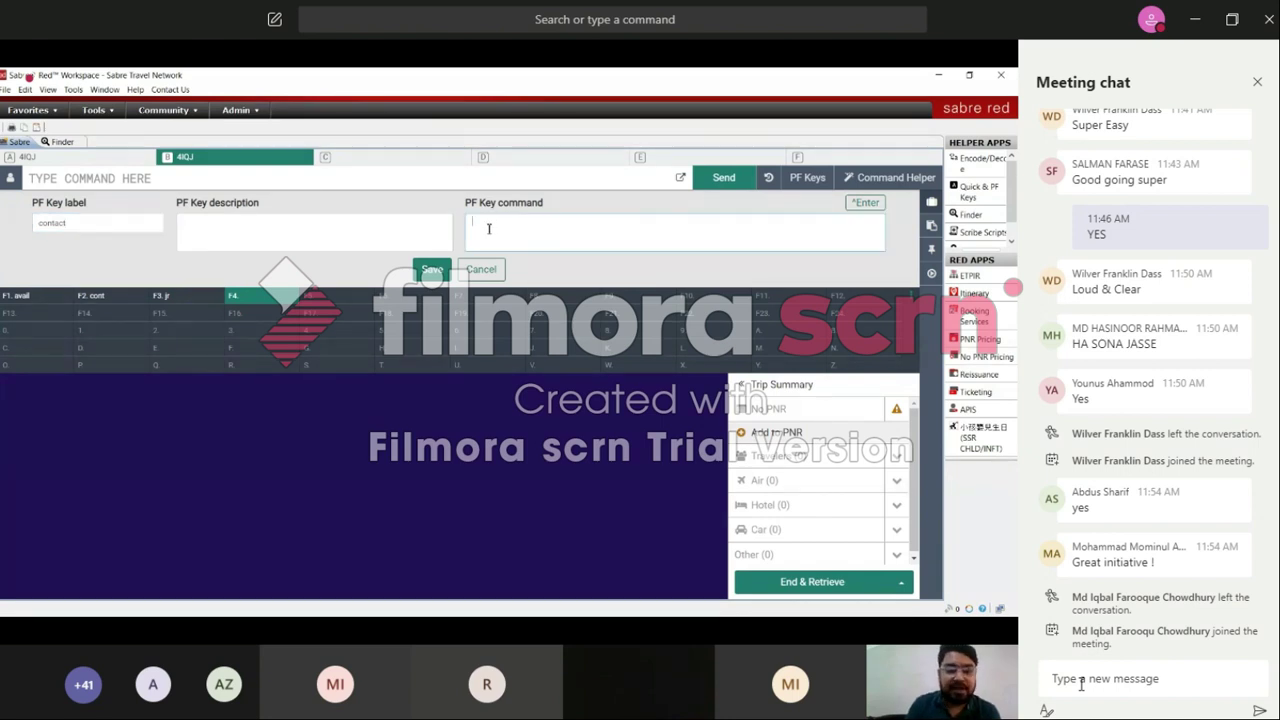
{"action": "type", "text": "9 ABC TRAVELS"}
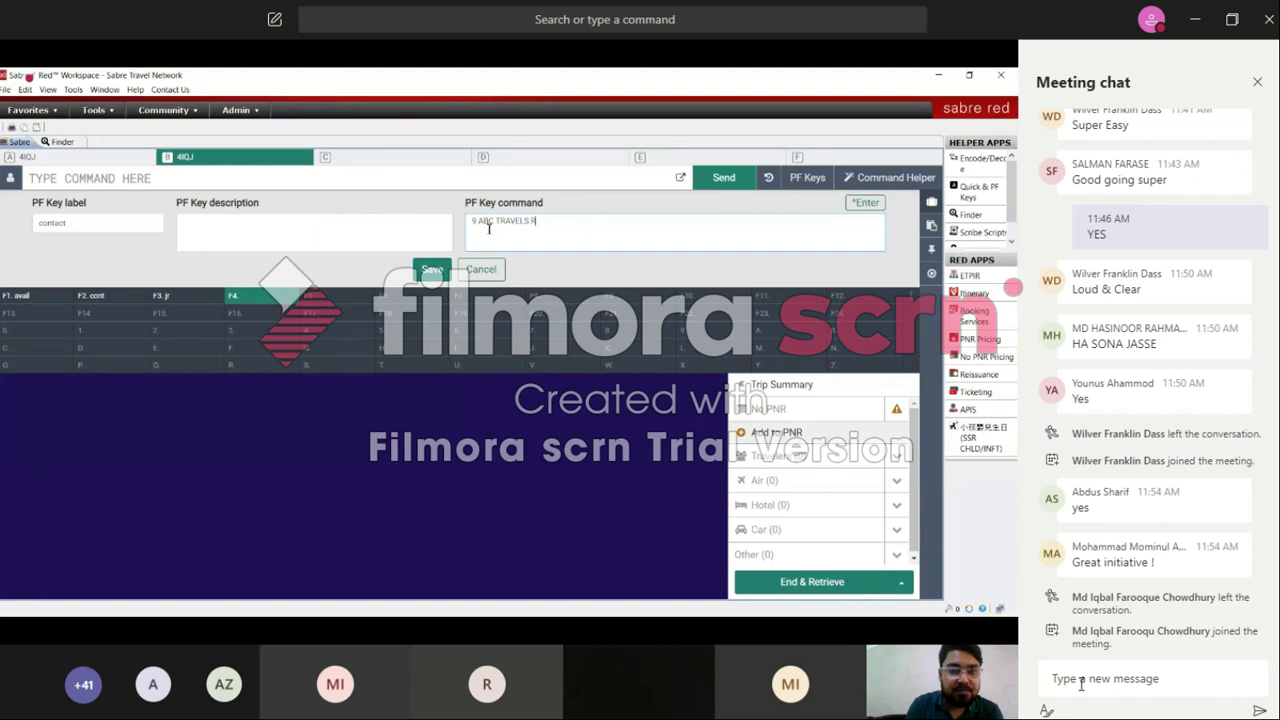
{"action": "type", "text": "5646546"}
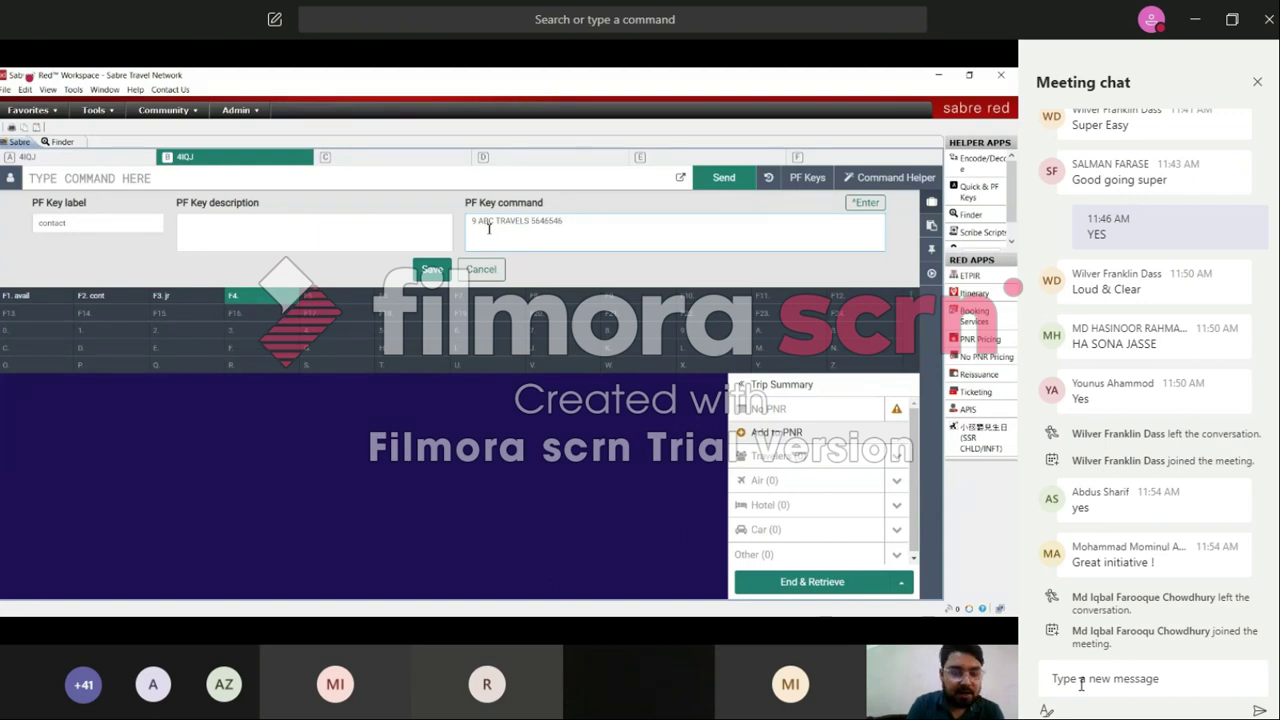
{"action": "type", "text": " REF"}
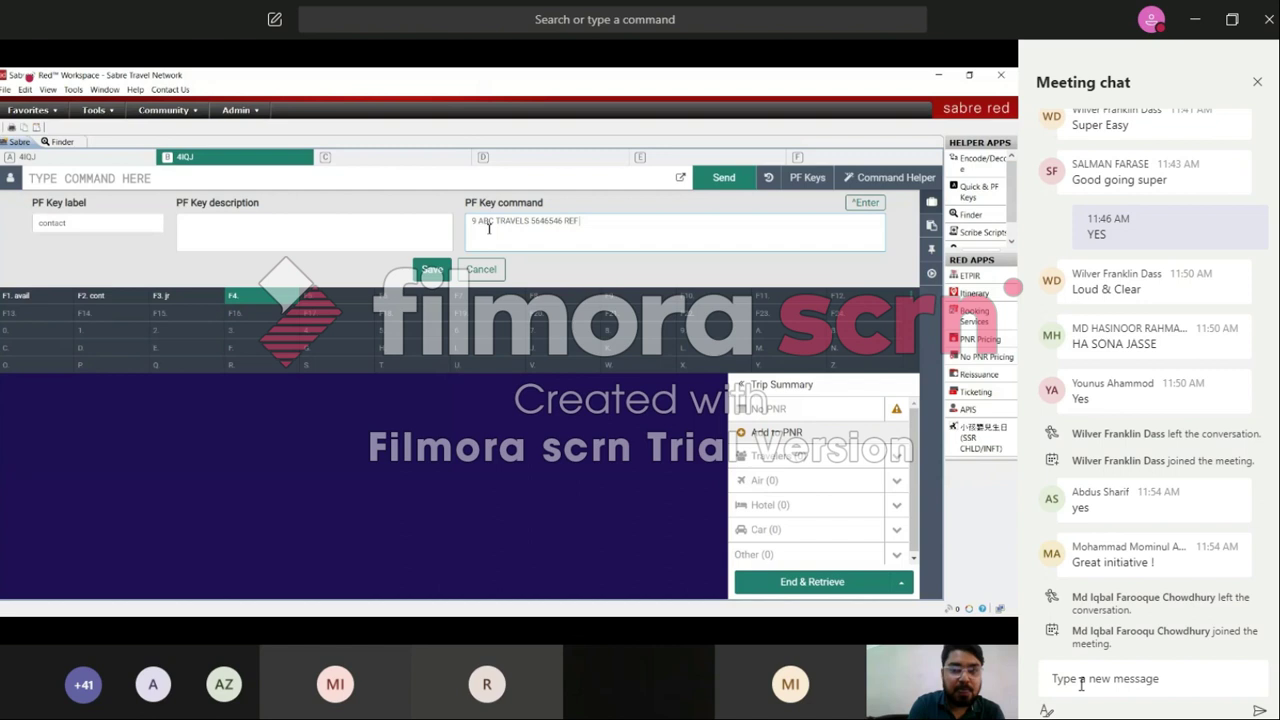
{"action": "type", "text": " ZOBAIR"}
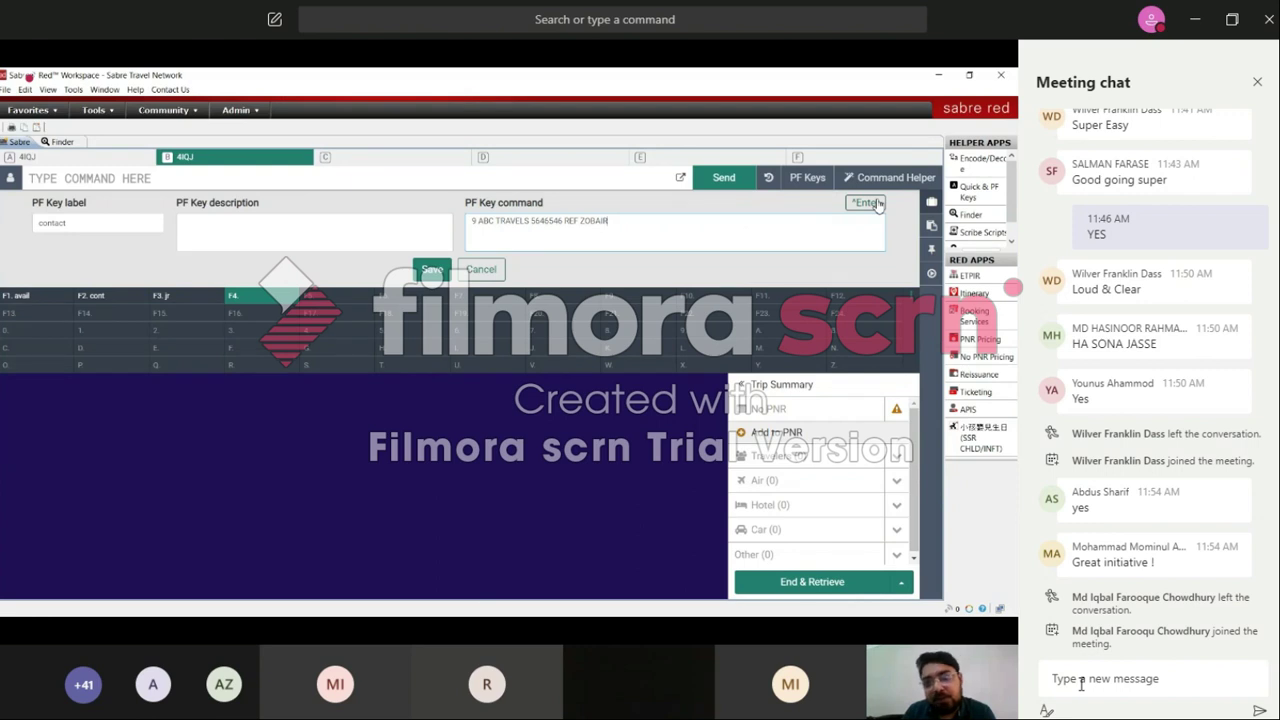
Step: Add 7TAW/, 6Z and ER entries separated by Enter breaks, then save the F4 key
{"action": "left_click", "coordinate": [878, 204]}
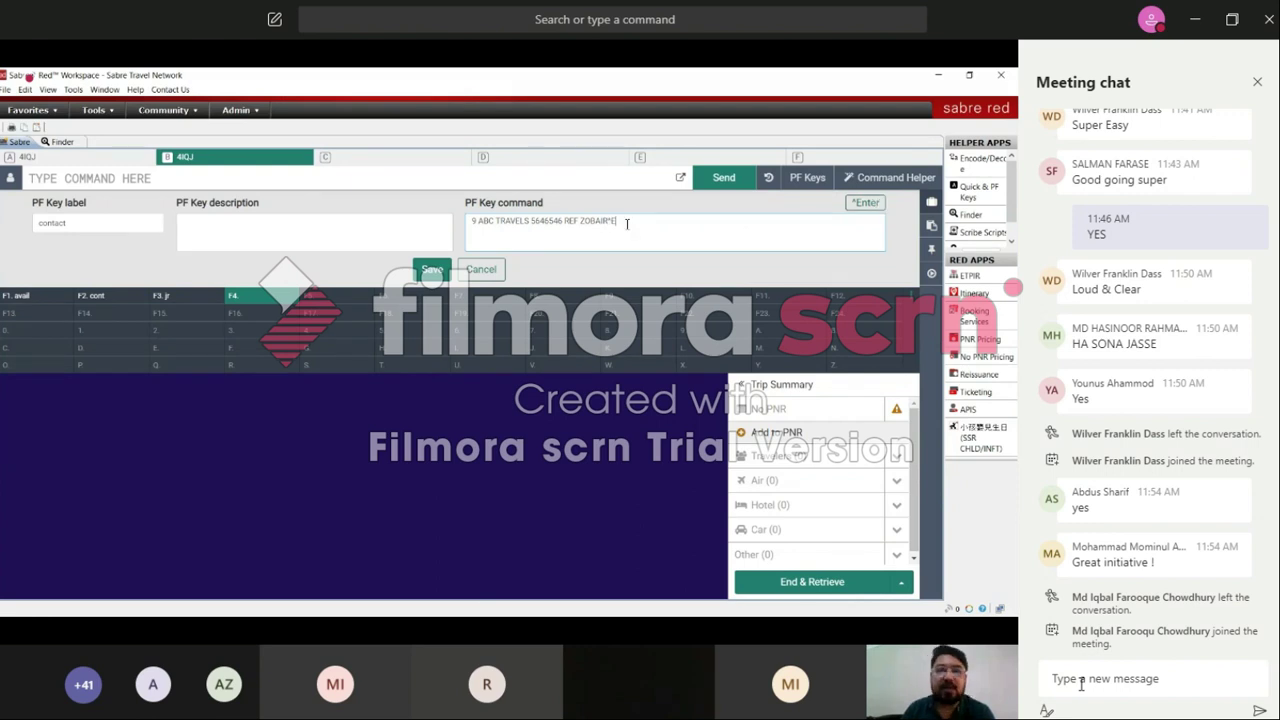
{"action": "type", "text": "7TAW/"}
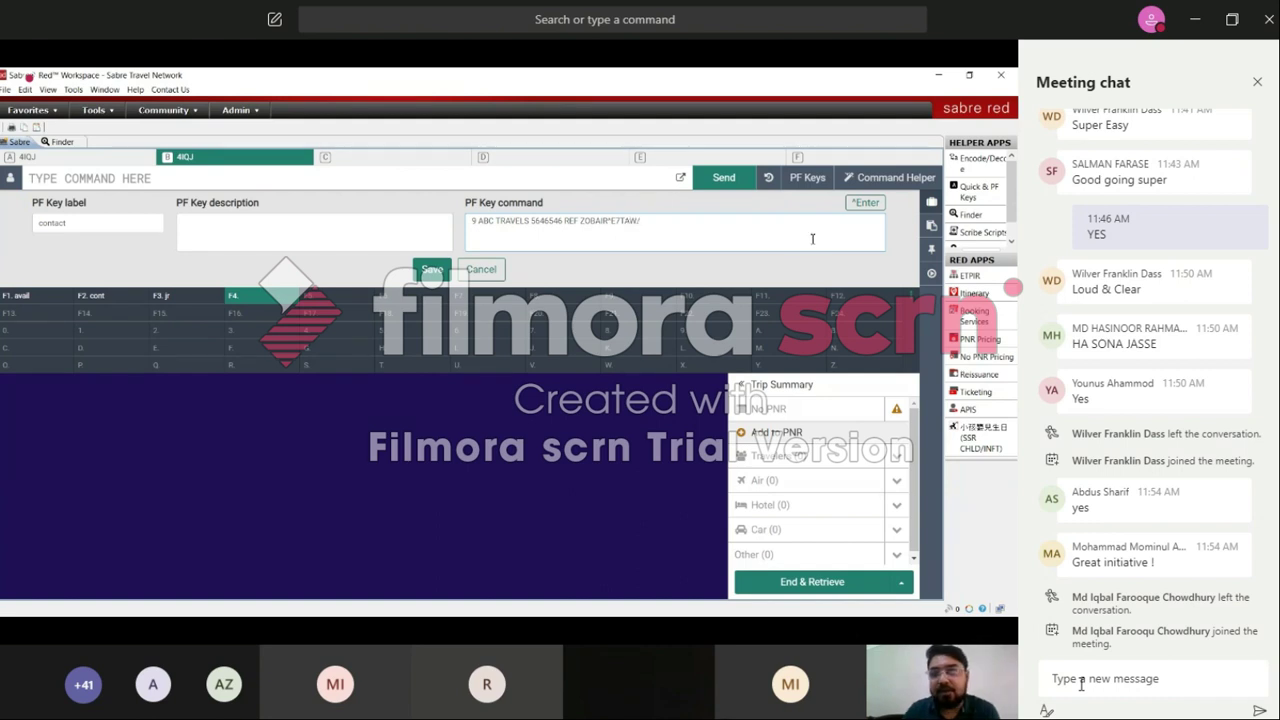
{"action": "left_click", "coordinate": [866, 207]}
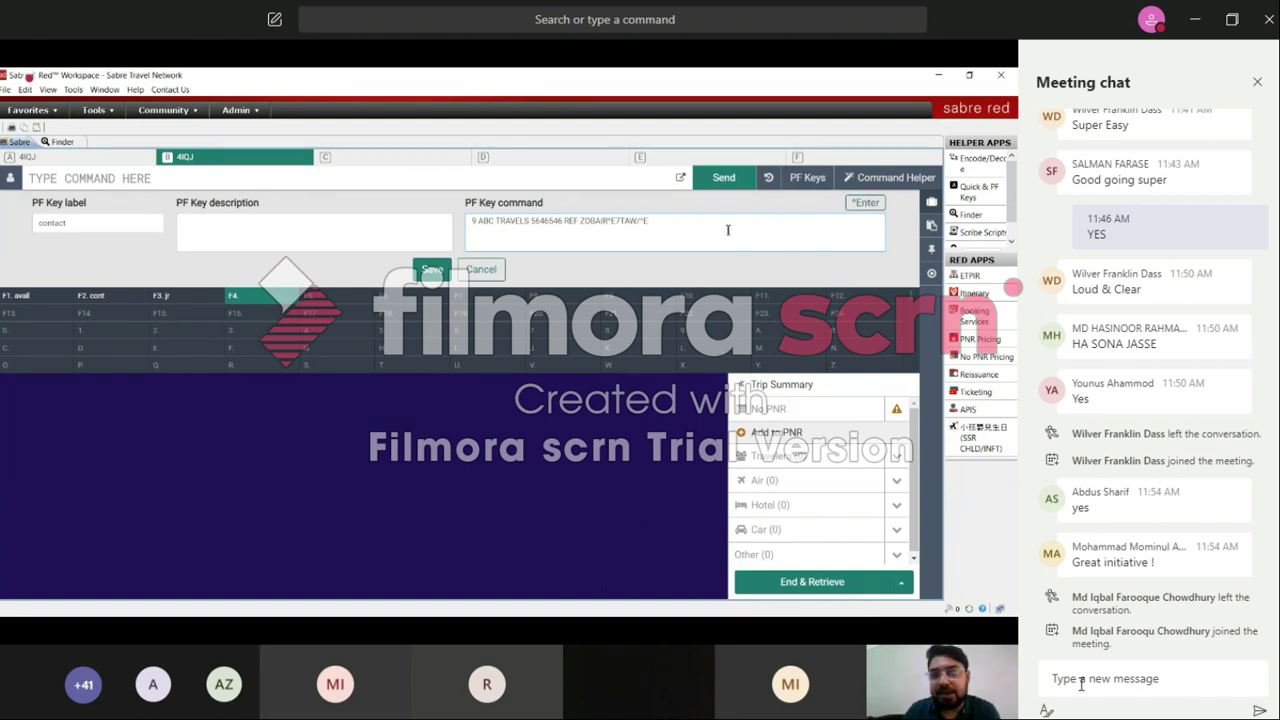
{"action": "type", "text": "6Z"}
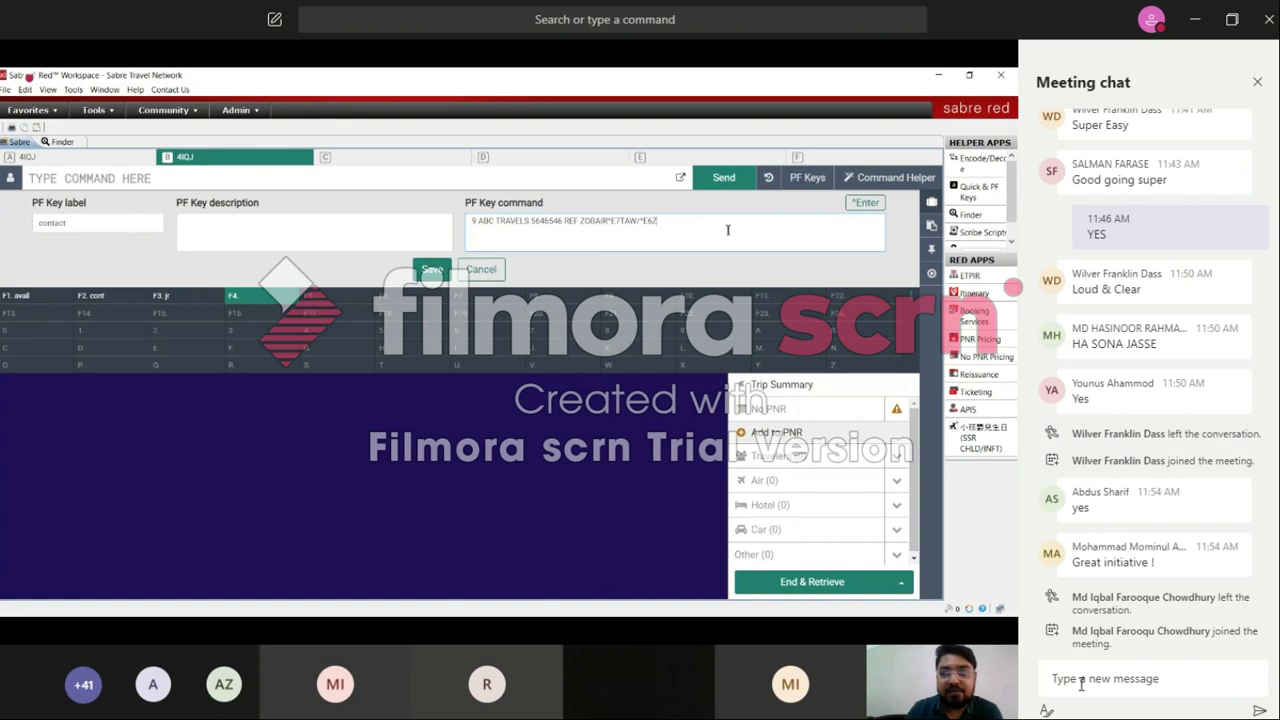
{"action": "left_click", "coordinate": [867, 204]}
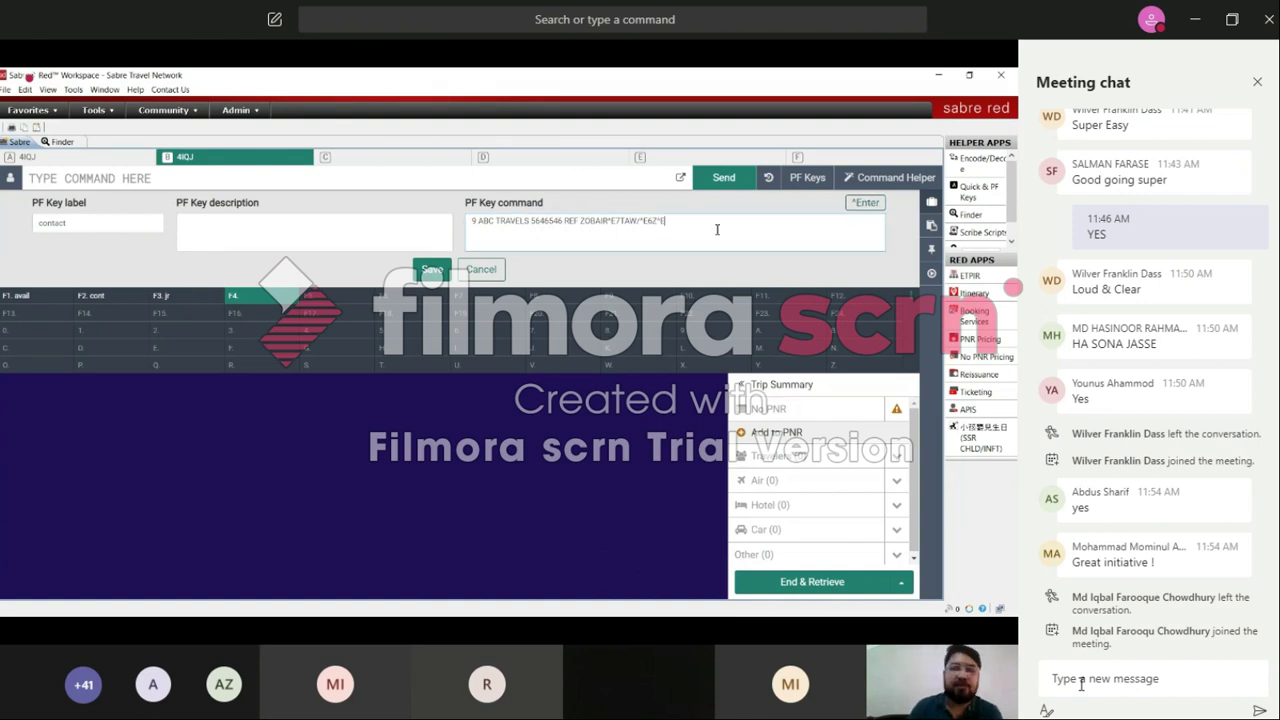
{"action": "type", "text": "ER"}
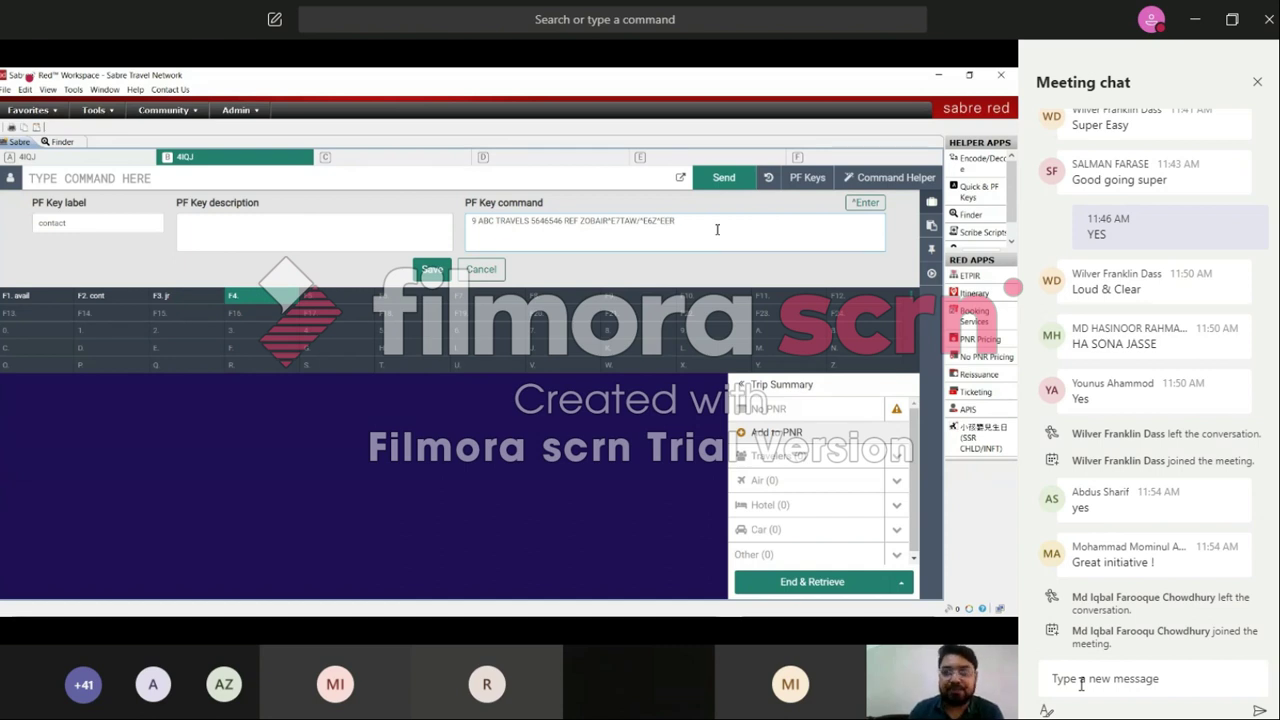
{"action": "left_click", "coordinate": [866, 203]}
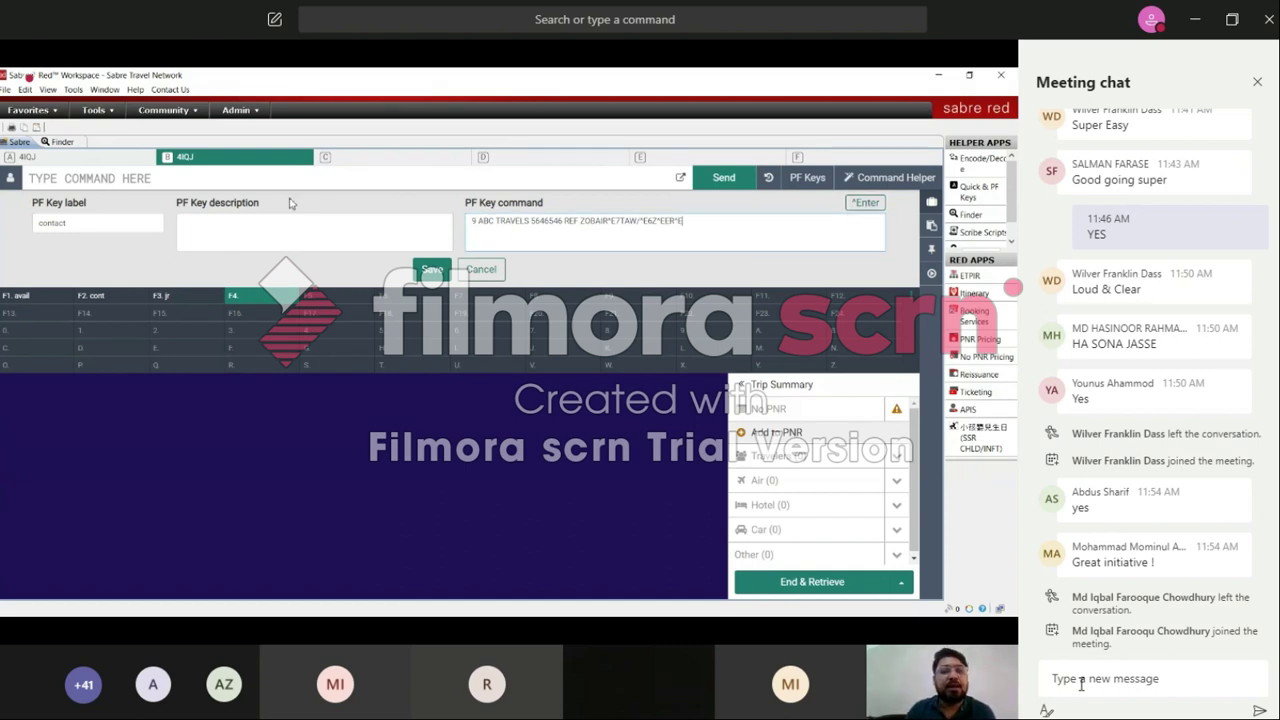
{"action": "left_click", "coordinate": [435, 269]}
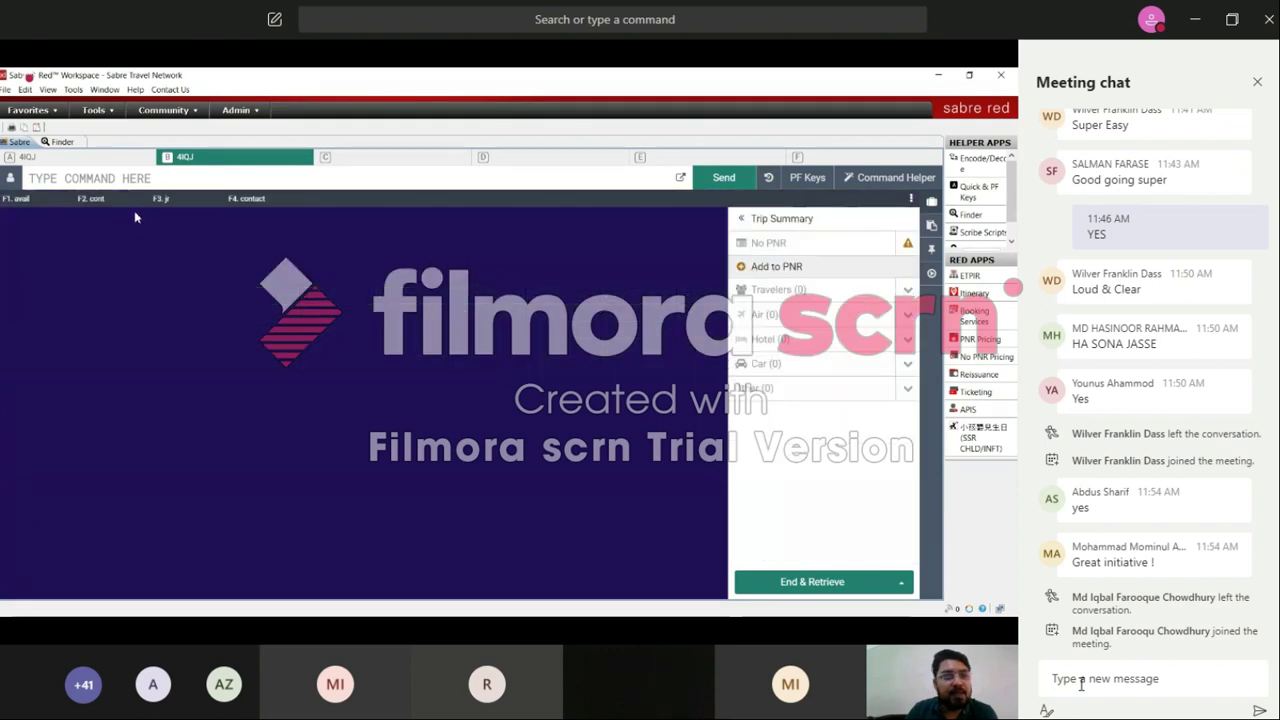
Step: Run the F4 contact key to send its phone and ticketing entries
{"action": "left_click", "coordinate": [249, 201]}
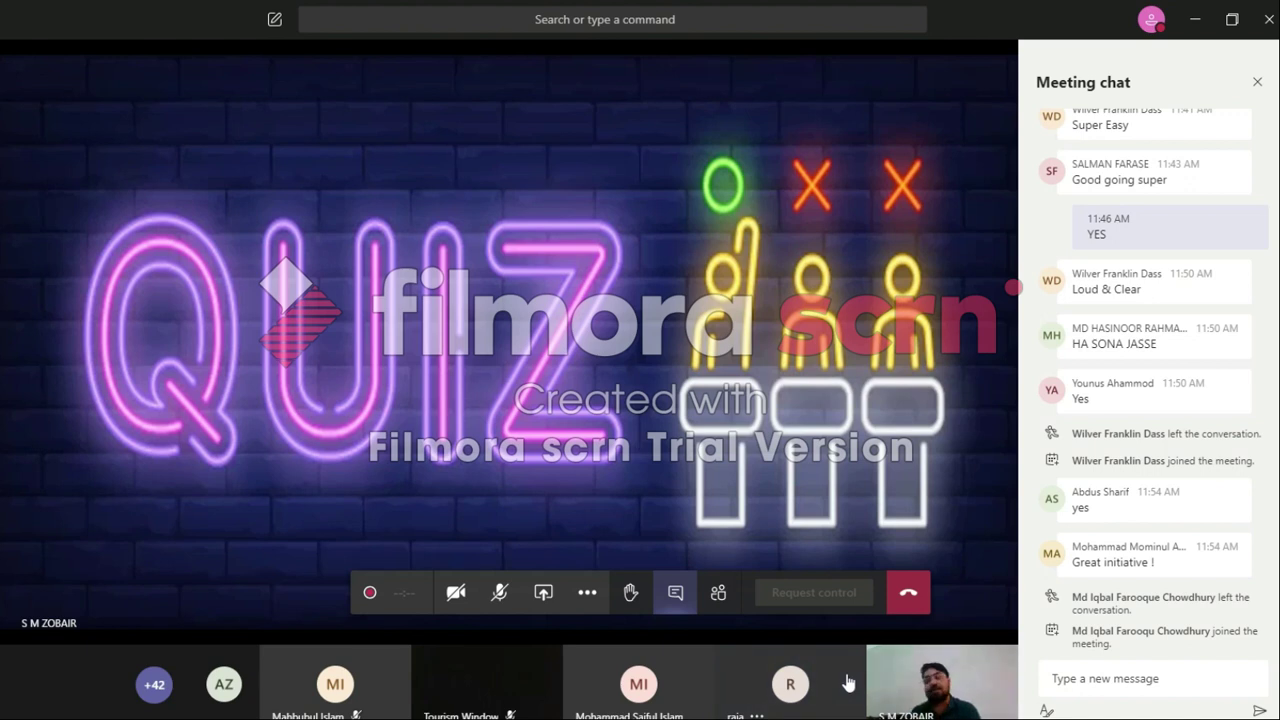
Step: Briefly unmute the microphone, then mute it again
{"action": "left_click", "coordinate": [1183, 672]}
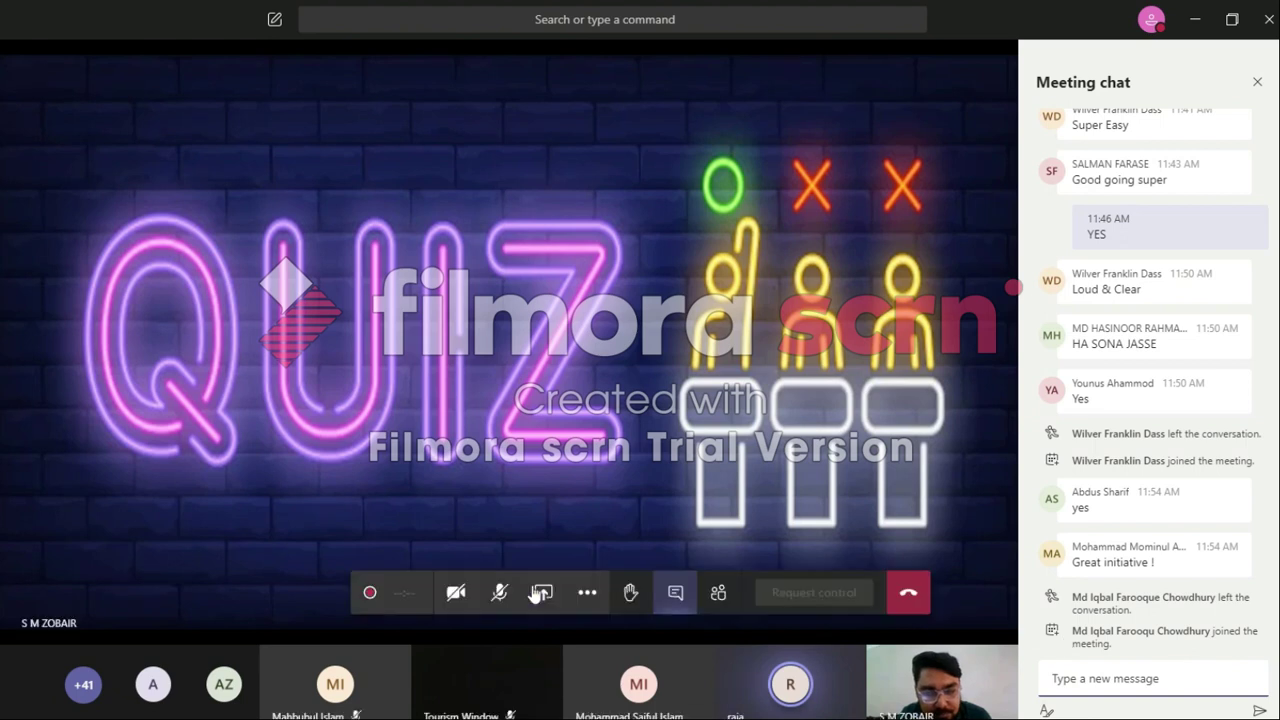
{"action": "left_click", "coordinate": [502, 603]}
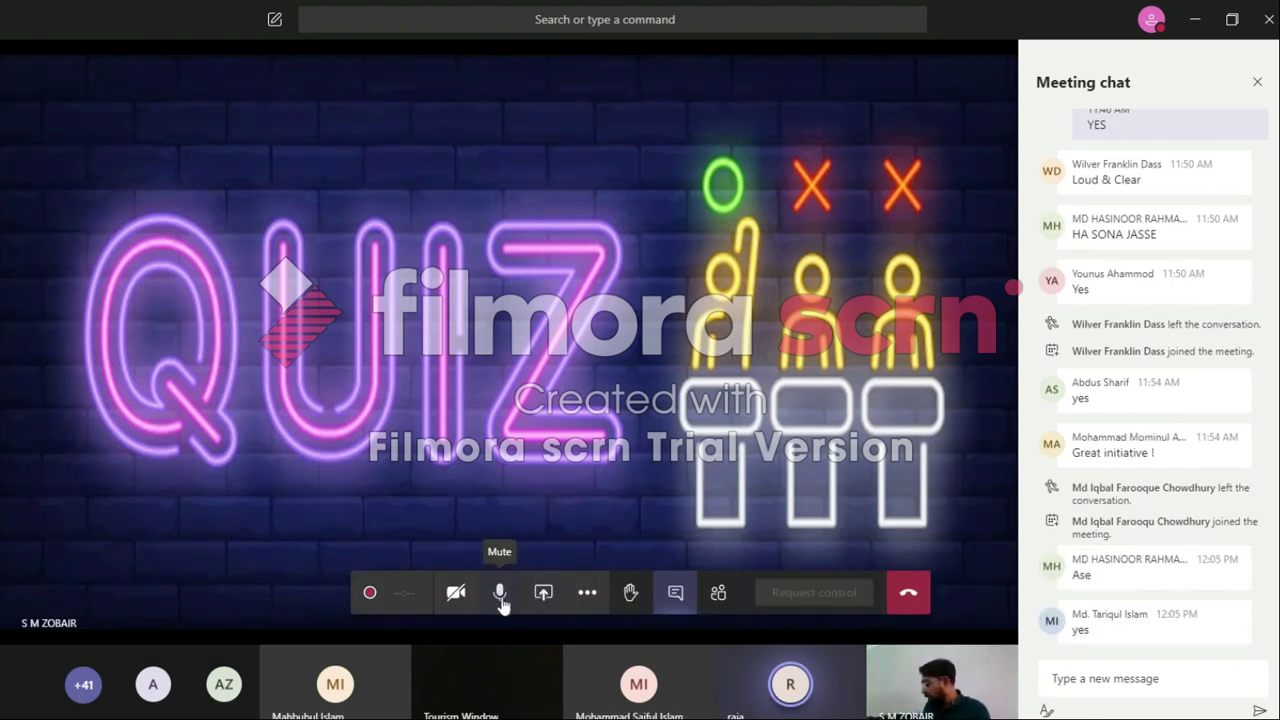
{"action": "left_click", "coordinate": [502, 603]}
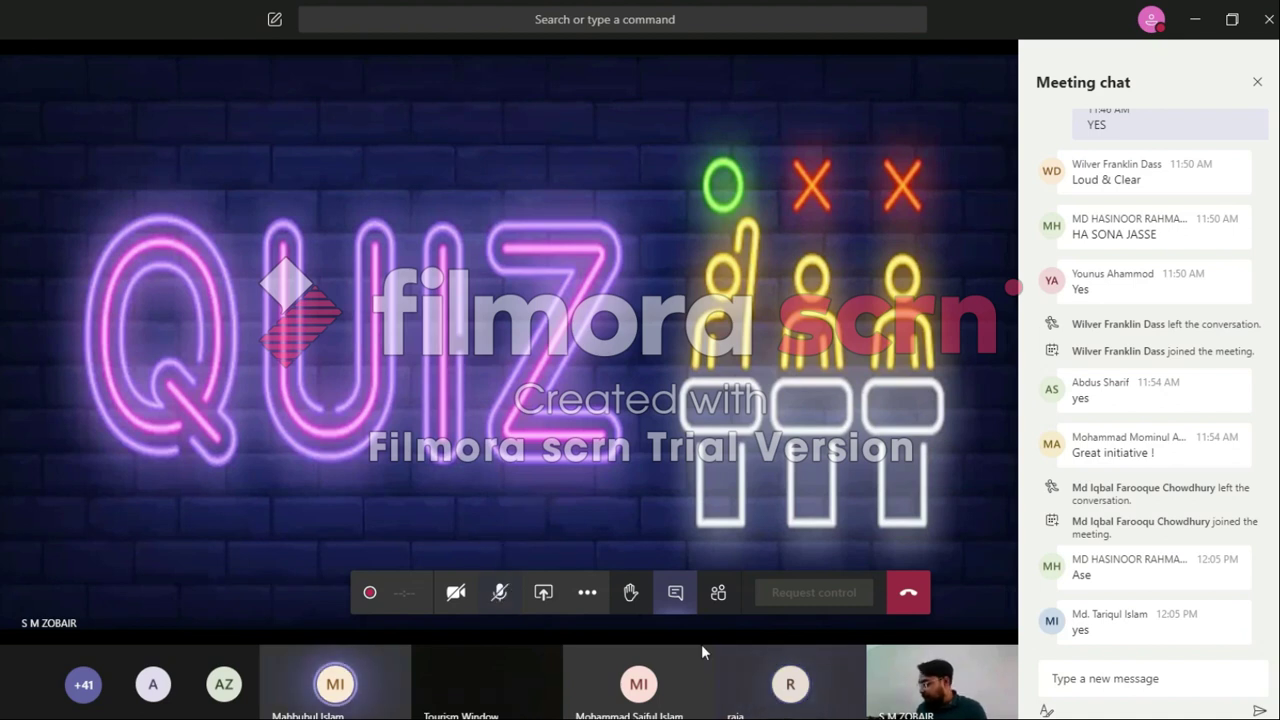
Step: Post the reply YES in the meeting chat
{"action": "left_click", "coordinate": [1199, 679]}
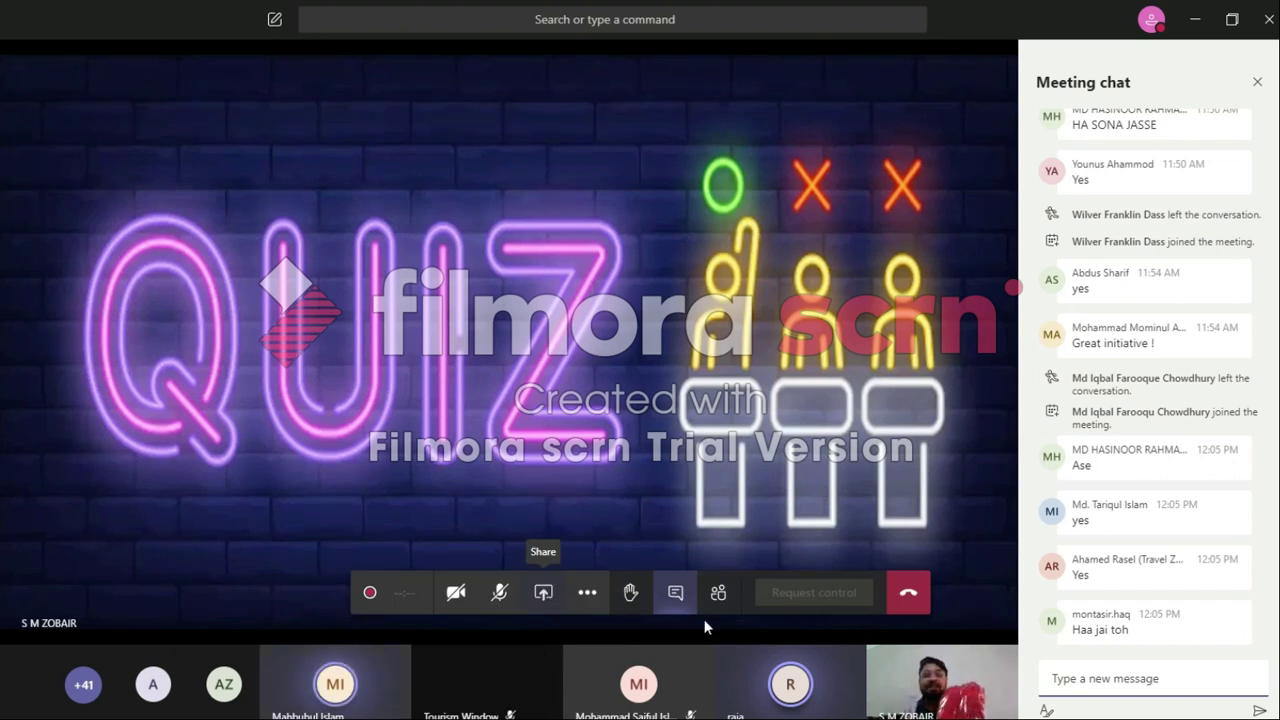
{"action": "type", "text": "YES"}
{"action": "key", "text": "Return"}
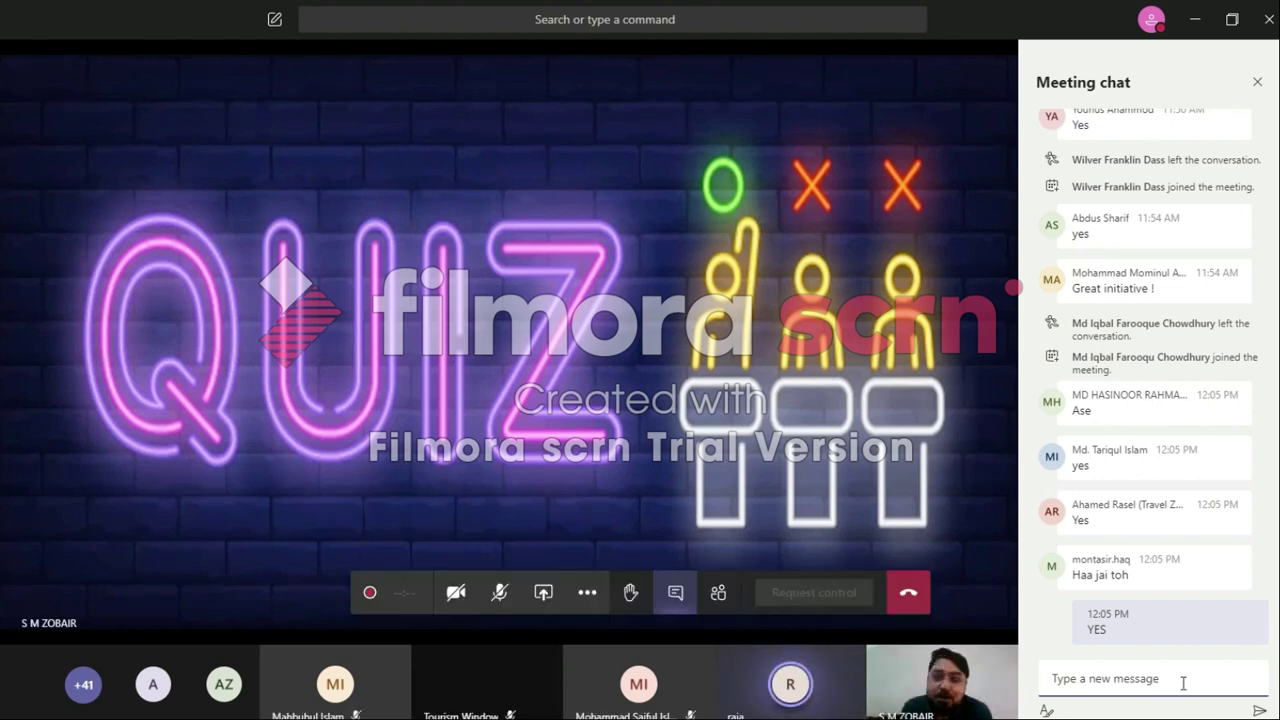
{"action": "left_click", "coordinate": [1183, 680]}
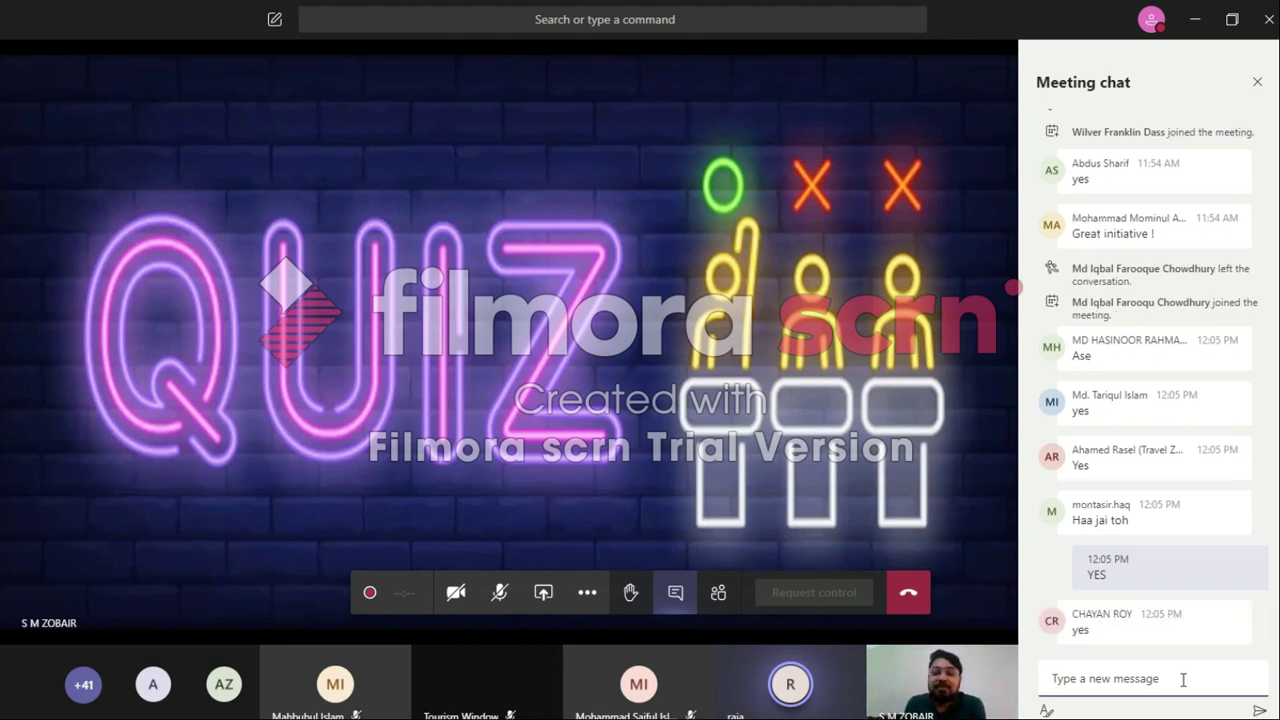